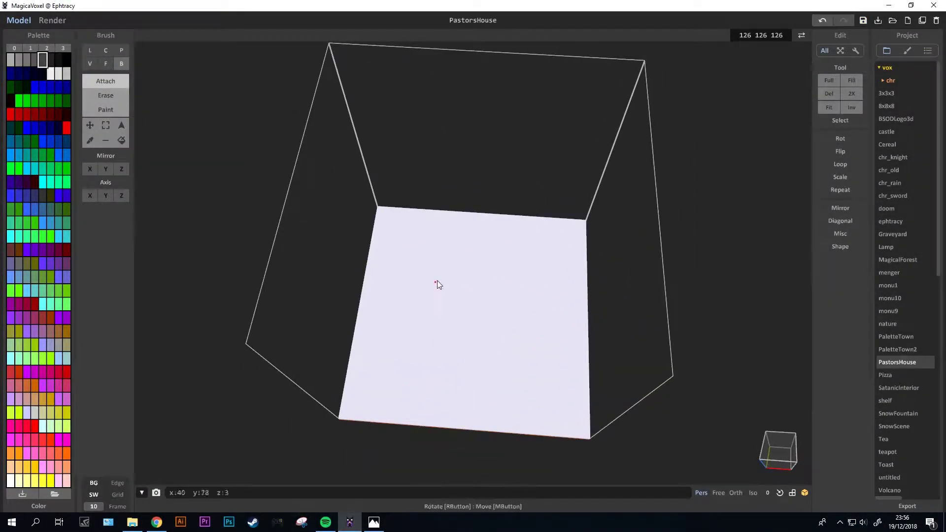
Draw the notched house footprint on the white ground, save, and extrude it upward into a block.
drag(396, 333, 459, 355)
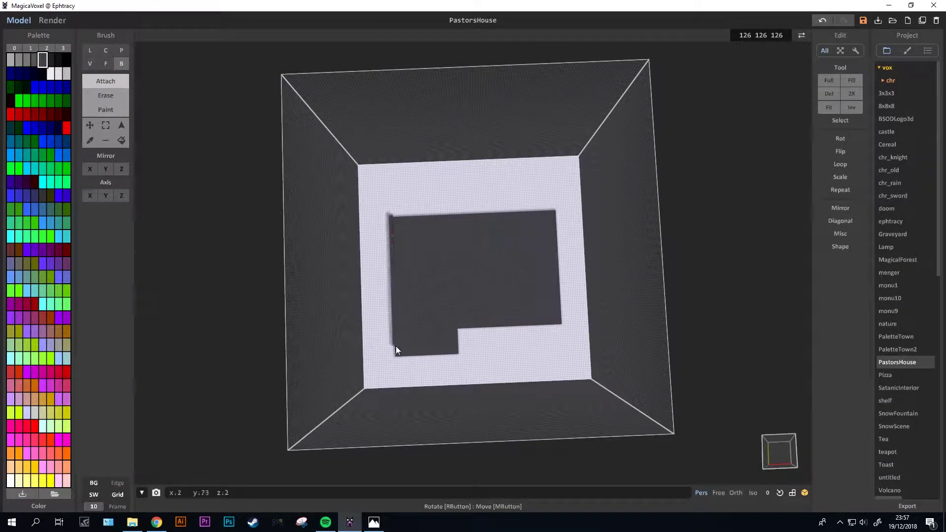
key(ctrl+s)
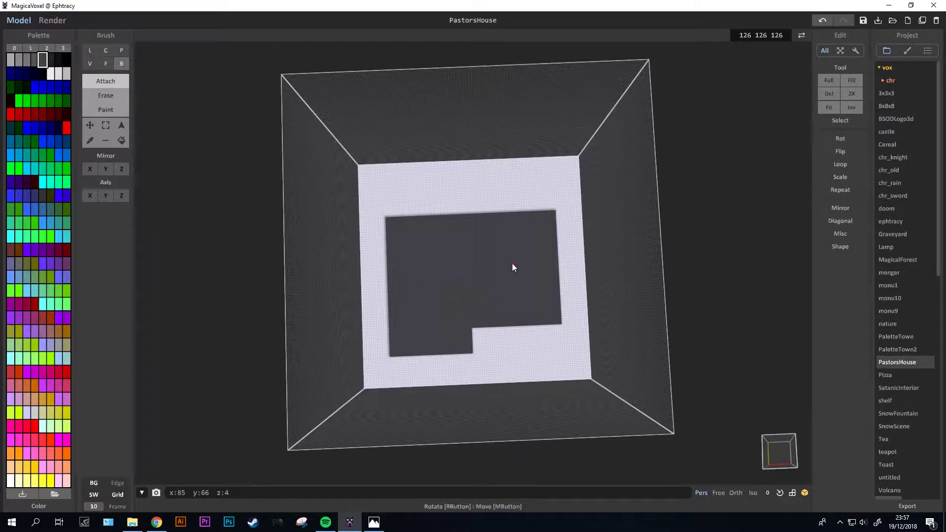
right_drag(512, 263, 449, 226)
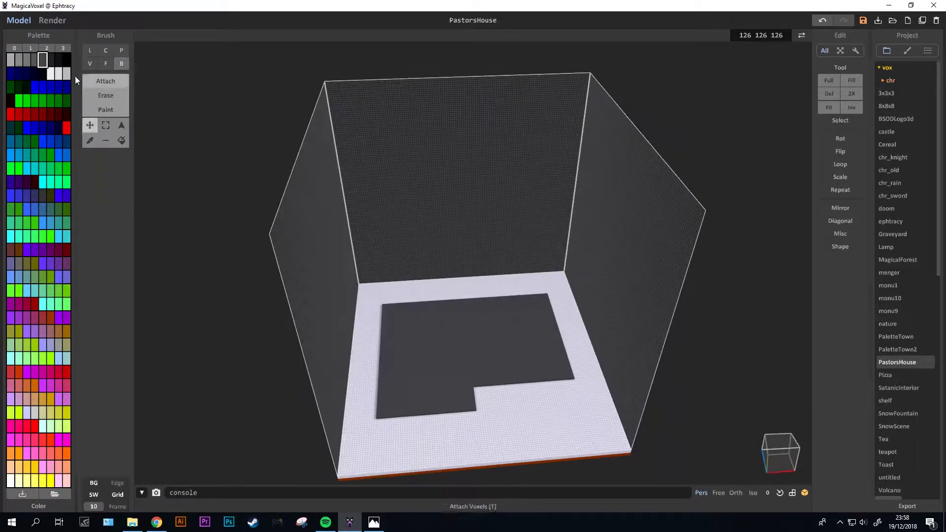
click(106, 63)
drag(458, 367, 456, 343)
Paint every face of the raised footprint block blue.
click(106, 110)
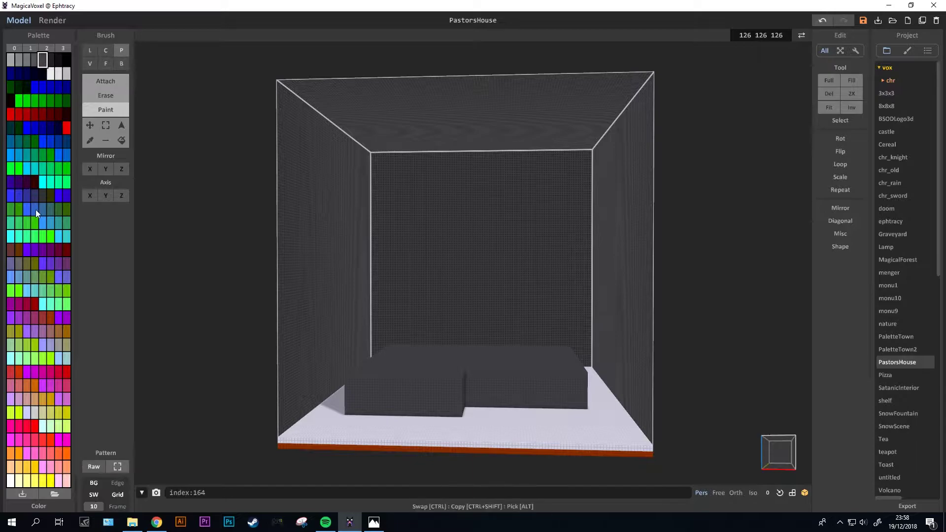
click(42, 209)
click(419, 389)
mouse_move(444, 375)
right_down()
mouse_move(513, 405)
mouse_move(459, 374)
right_up()
click(513, 406)
Add a dark-red trim layer on top of the blue base.
click(103, 81)
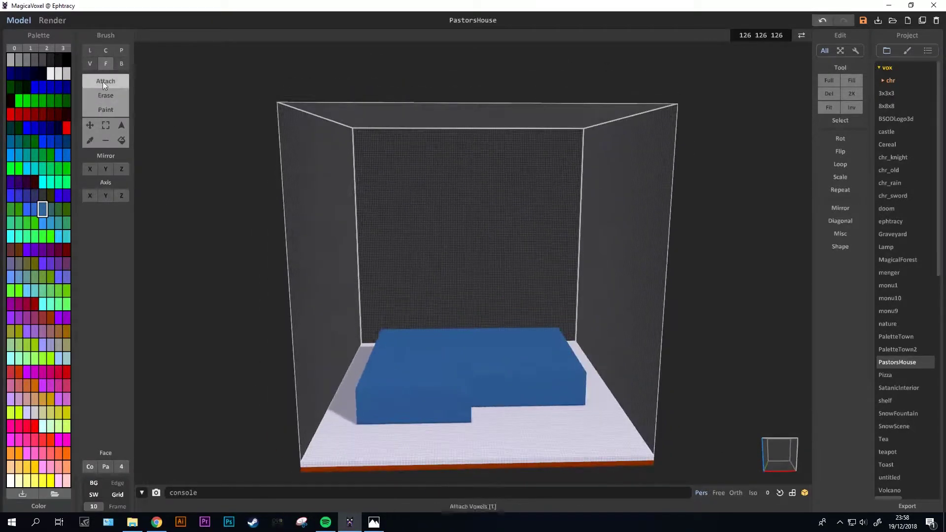
click(27, 304)
click(44, 506)
click(481, 381)
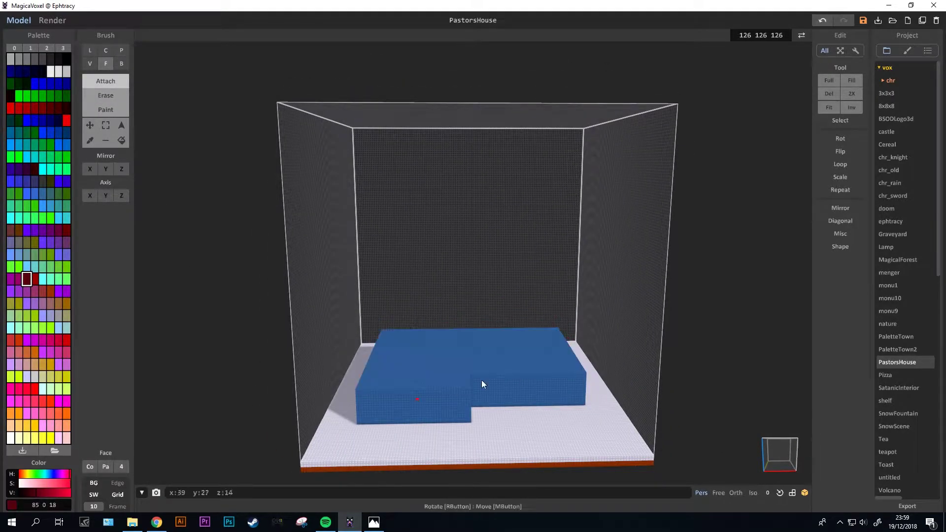
Stack a soft beige layer above the red band and raise it into tall walls, undoing one extrusion.
click(66, 316)
drag(46, 488, 22, 486)
click(432, 342)
right_drag(433, 342, 456, 343)
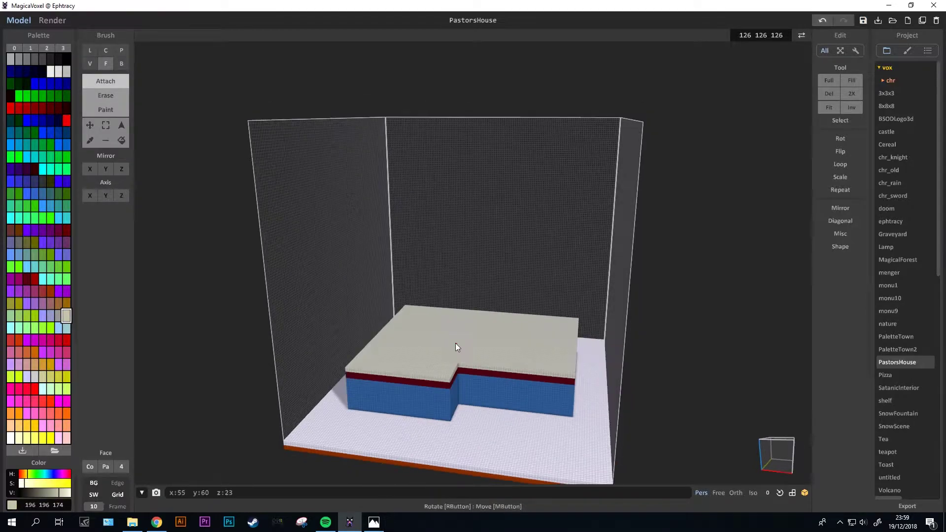
drag(455, 344, 487, 296)
mouse_move(488, 297)
right_down()
mouse_move(442, 320)
mouse_move(385, 316)
right_up()
click(105, 110)
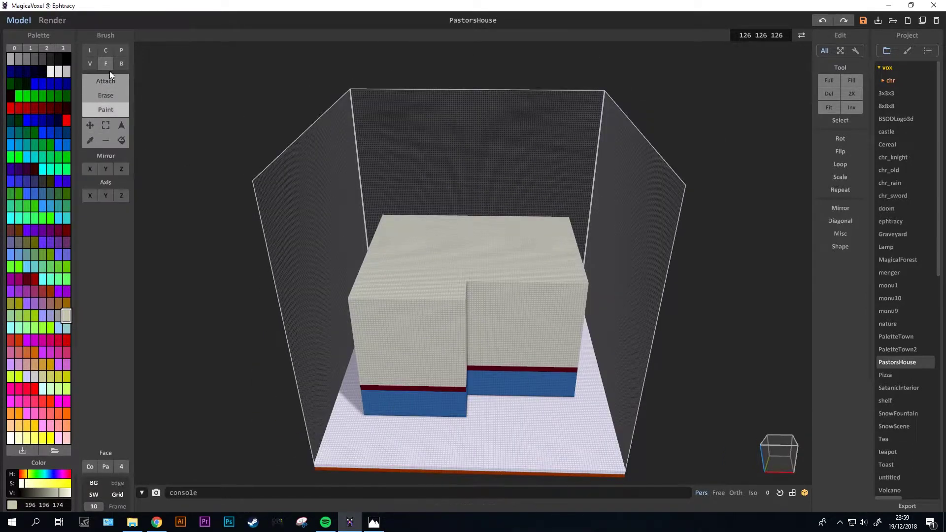
key(ctrl+z)
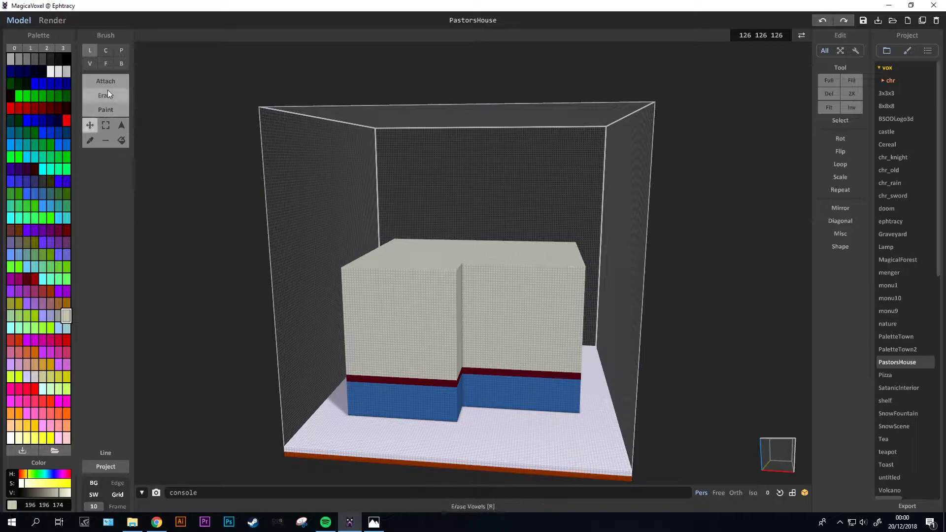
Paint the right front wall of the house blue.
right_drag(394, 306, 463, 350)
click(106, 96)
click(42, 194)
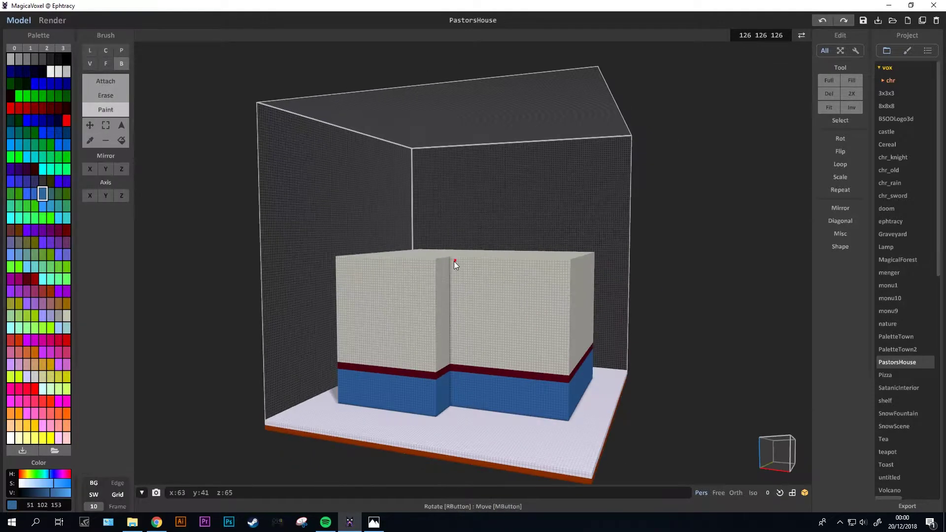
mouse_move(454, 261)
right_down()
mouse_move(464, 304)
mouse_move(566, 319)
mouse_move(567, 385)
mouse_move(470, 300)
mouse_move(392, 268)
right_up()
click(566, 319)
Erase the front face of the left block with a box-shaped brush.
ctrl+drag(394, 396, 453, 393)
key(f)
mouse_move(435, 330)
right_down()
mouse_move(376, 337)
mouse_move(477, 338)
mouse_move(426, 374)
mouse_move(420, 353)
mouse_move(402, 370)
right_up()
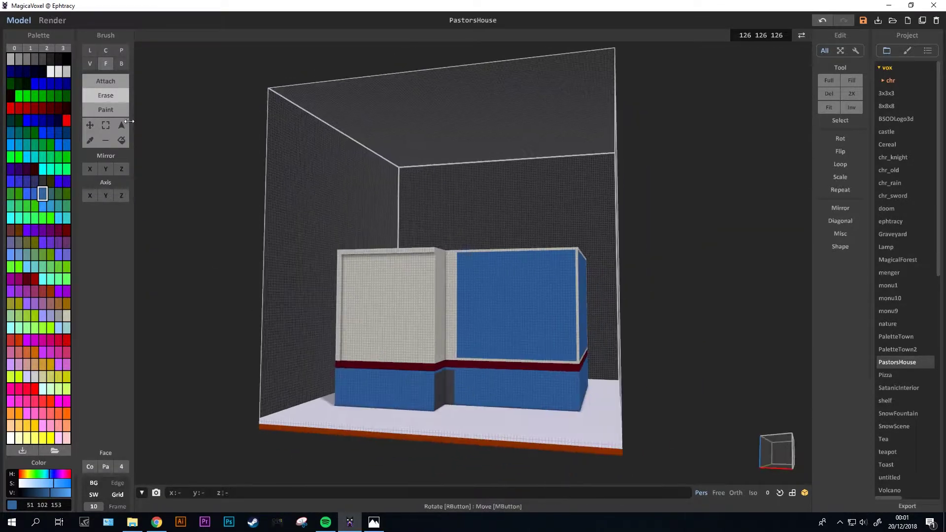
key(b)
drag(373, 279, 467, 385)
Recolour the red floor of the hollowed porch beige.
click(67, 316)
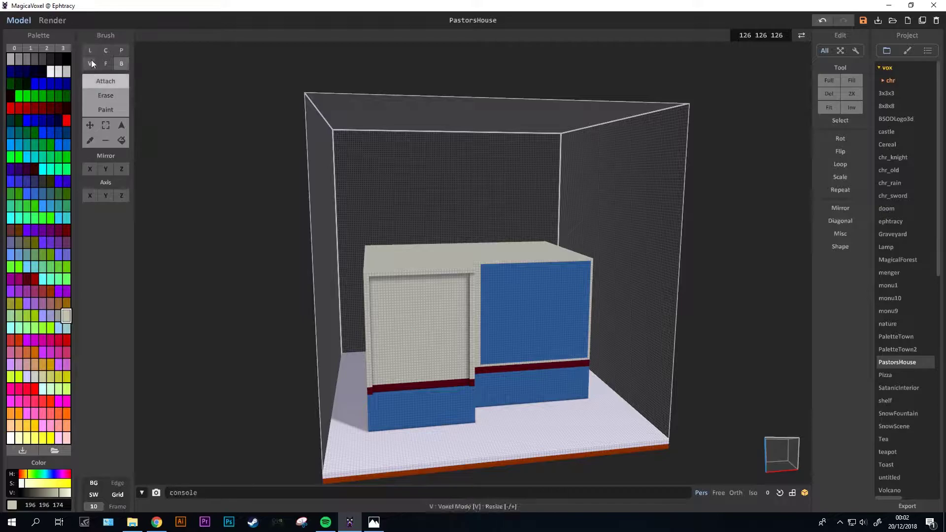
right_drag(296, 198, 140, 78)
key(f)
mouse_move(411, 317)
right_down()
mouse_move(431, 325)
mouse_move(412, 386)
right_up()
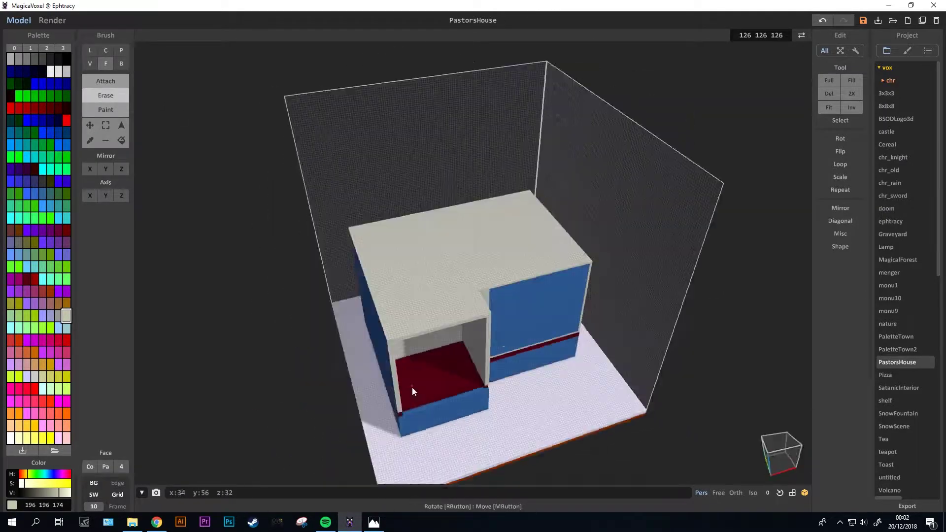
key(b)
mouse_move(170, 115)
right_down()
mouse_move(390, 309)
mouse_move(519, 319)
right_up()
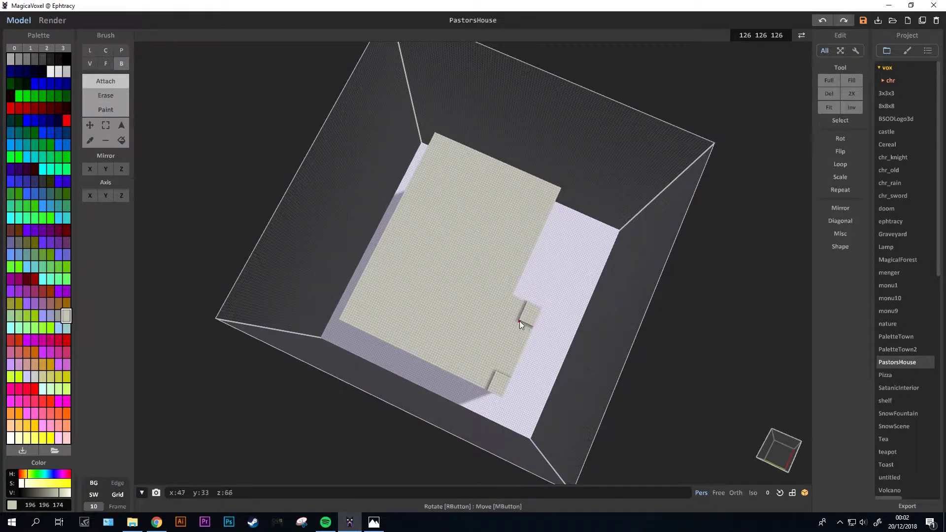
key(f)
right_drag(496, 373, 379, 402)
key(b)
key(3)
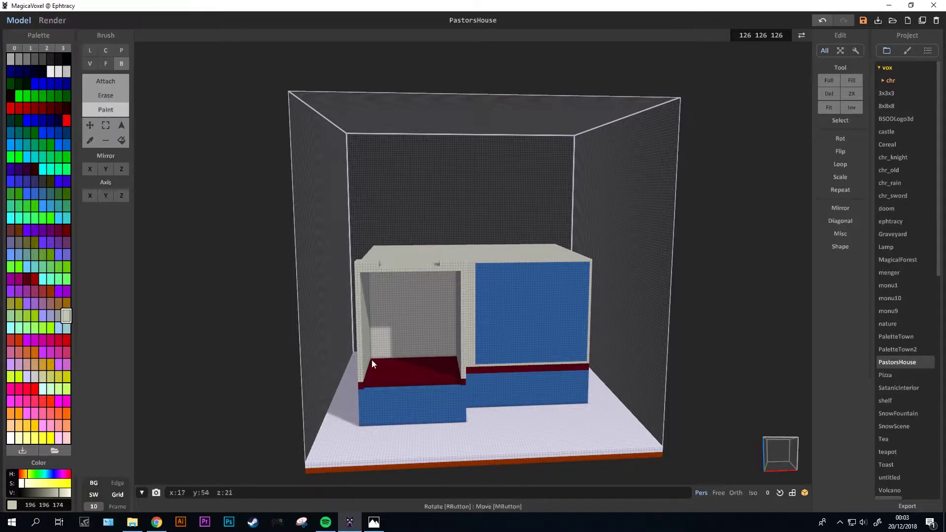
drag(371, 360, 426, 381)
mouse_move(426, 381)
right_down()
mouse_move(467, 377)
mouse_move(540, 302)
mouse_move(511, 256)
right_up()
Orbit around the model and pick the blue wall colour, toggling brush modes.
key(1)
scroll(573, 237, up, 5)
scroll(573, 236, down, 5)
mouse_move(573, 237)
right_down()
mouse_move(422, 268)
mouse_move(389, 260)
mouse_move(401, 305)
mouse_move(368, 416)
mouse_move(338, 266)
mouse_move(324, 371)
mouse_move(501, 294)
mouse_move(468, 266)
right_up()
scroll(401, 306, up, 3)
key(2)
key(f)
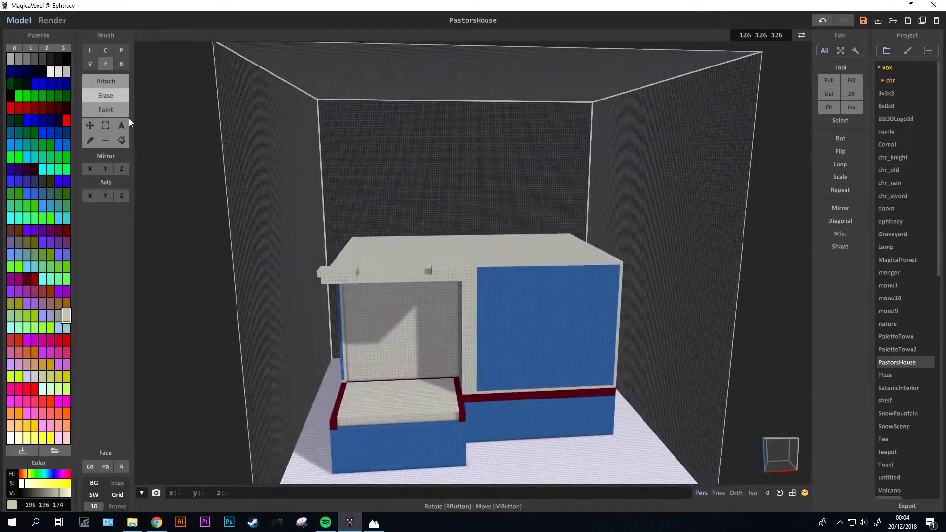
alt+click(468, 266)
key(b)
key(3)
Set up a beige Line brush in Attach mode and inspect the porch ceiling.
right_drag(468, 386, 339, 304)
key(l)
key(1)
alt+click(507, 261)
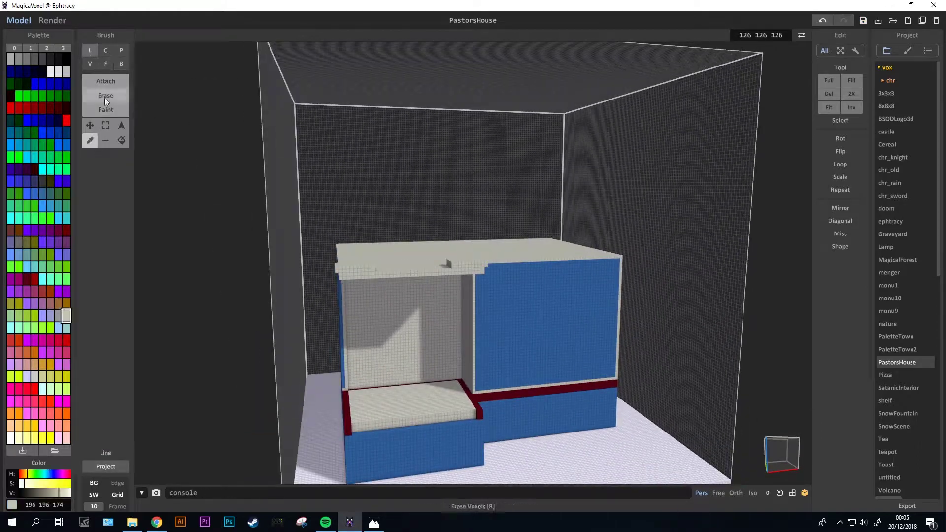
mouse_move(507, 262)
right_down()
mouse_move(376, 147)
mouse_move(400, 247)
mouse_move(427, 136)
mouse_move(585, 328)
right_up()
scroll(418, 156, up, 5)
mouse_move(455, 245)
right_down()
mouse_move(259, 109)
mouse_move(317, 363)
mouse_move(479, 301)
mouse_move(497, 450)
mouse_move(270, 286)
mouse_move(203, 258)
mouse_move(564, 270)
mouse_move(501, 242)
mouse_move(194, 208)
right_up()
scroll(318, 363, down, 5)
key(f)
key(l)
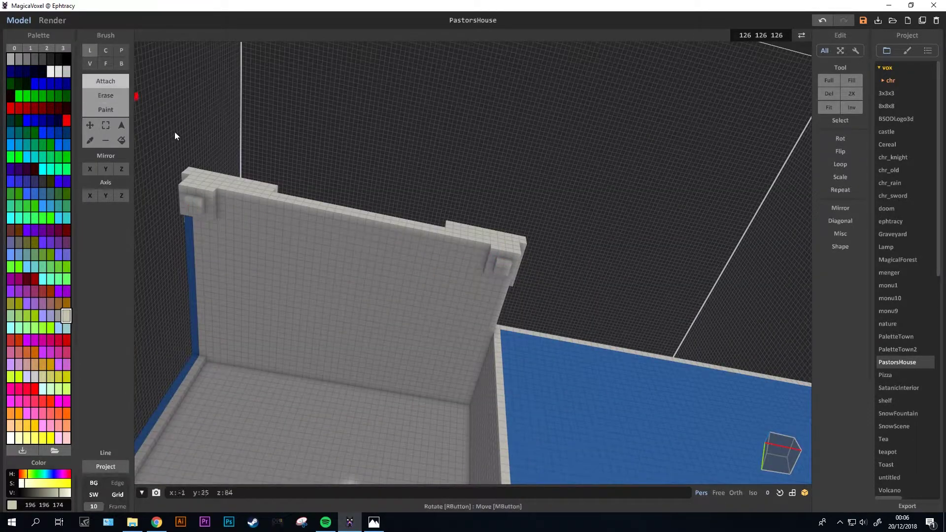
Add a beige beam under the porch roof ledge, undoing a stray attempt.
right_drag(174, 132, 244, 323)
key(f)
mouse_move(453, 363)
right_down()
mouse_move(505, 287)
mouse_move(297, 197)
right_up()
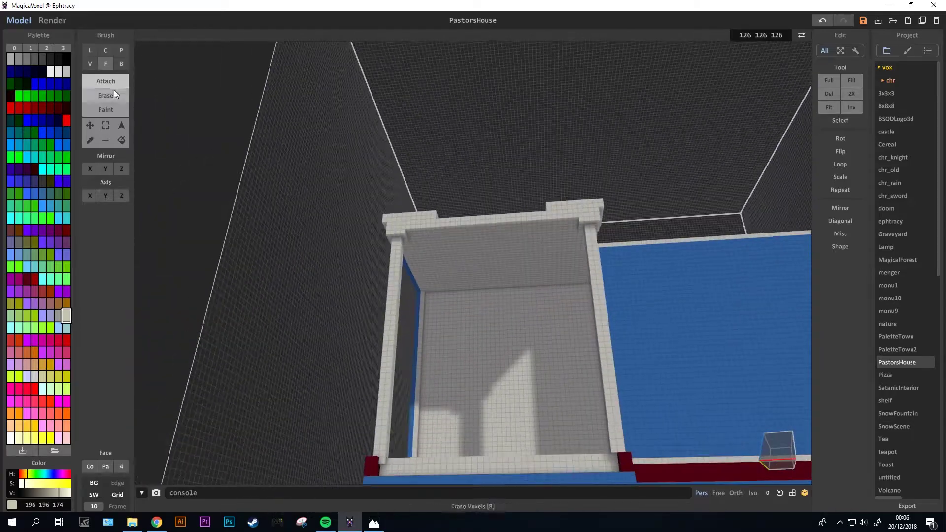
scroll(105, 87, up, 3)
scroll(421, 431, down, 2)
key(l)
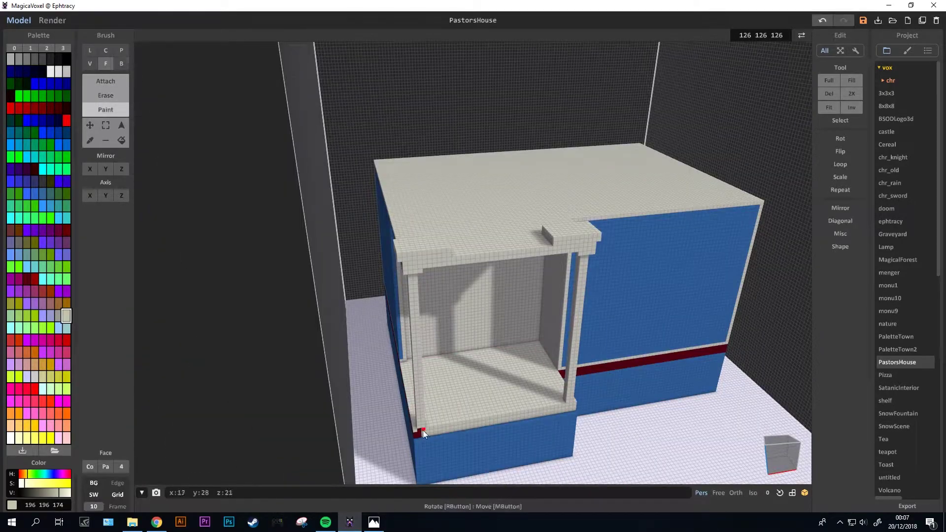
mouse_move(421, 431)
right_down()
mouse_move(522, 384)
mouse_move(314, 216)
right_up()
key(ctrl+z)
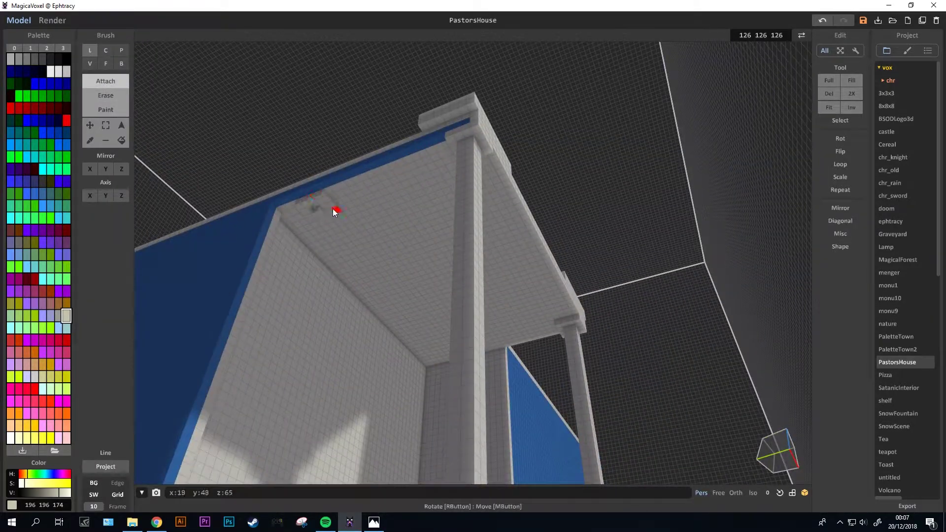
scroll(303, 147, up, 2)
click(290, 159)
Undo the last edit and move in close over the porch corner pillar.
mouse_move(134, 102)
right_down()
mouse_move(285, 403)
mouse_move(422, 397)
mouse_move(404, 467)
mouse_move(467, 457)
mouse_move(412, 397)
mouse_move(470, 375)
mouse_move(540, 380)
mouse_move(570, 414)
mouse_move(394, 455)
mouse_move(624, 433)
mouse_move(481, 471)
right_up()
scroll(486, 323, down, 5)
key(ctrl+z)
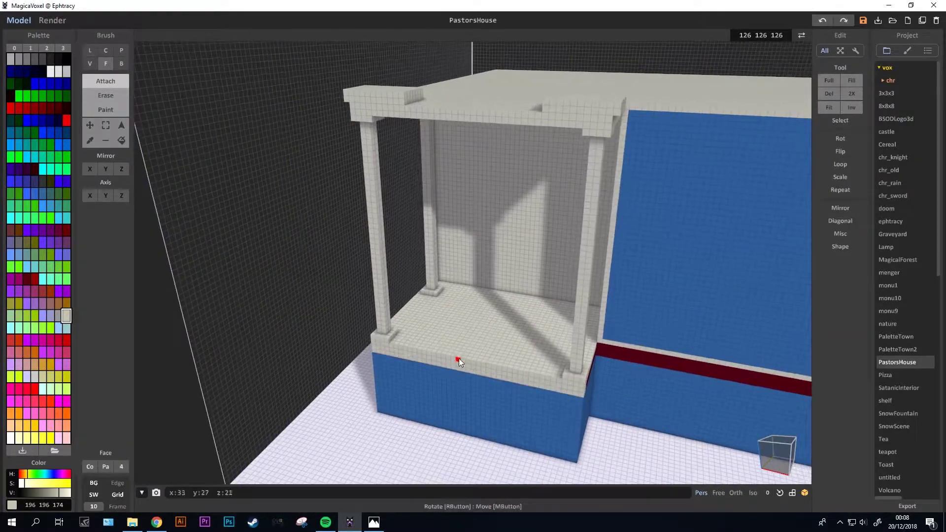
mouse_move(459, 358)
right_down()
mouse_move(474, 322)
mouse_move(534, 284)
right_up()
scroll(534, 285, up, 5)
scroll(536, 284, down, 3)
mouse_move(392, 345)
right_down()
mouse_move(211, 99)
mouse_move(493, 226)
mouse_move(378, 99)
mouse_move(570, 235)
right_up()
scroll(378, 99, up, 4)
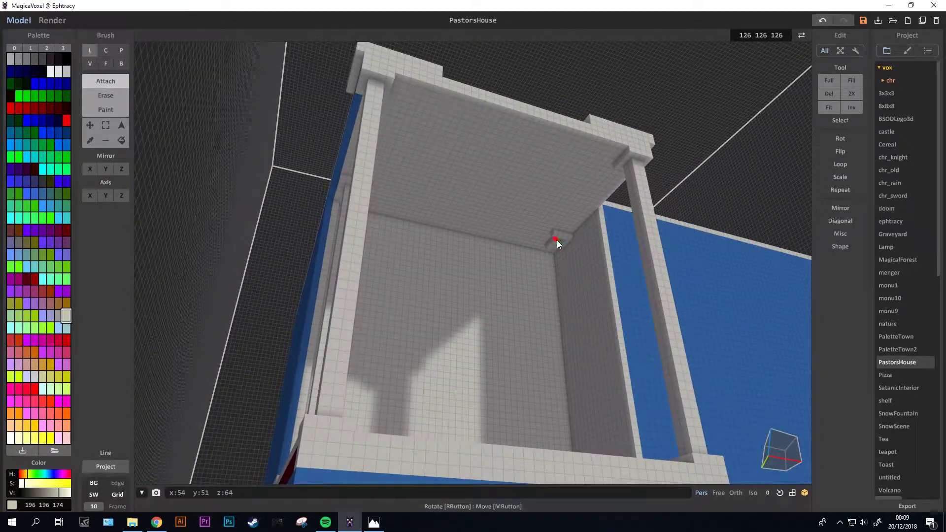
scroll(557, 240, up, 3)
mouse_move(609, 274)
right_down()
mouse_move(606, 319)
mouse_move(638, 376)
mouse_move(213, 99)
mouse_move(539, 120)
mouse_move(550, 444)
mouse_move(184, 215)
mouse_move(528, 389)
mouse_move(531, 290)
mouse_move(543, 366)
mouse_move(456, 416)
right_up()
Draw a pale rail between the porch pillars after undoing stray voxels.
key(f)
scroll(638, 376, up, 2)
key(l)
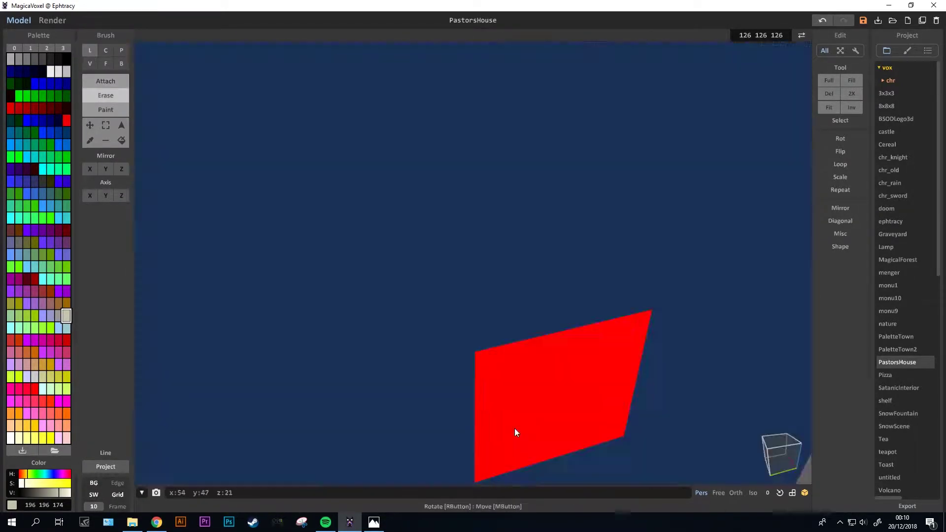
mouse_move(515, 428)
right_down()
mouse_move(441, 398)
mouse_move(509, 452)
mouse_move(448, 410)
mouse_move(477, 418)
mouse_move(414, 450)
mouse_move(483, 435)
mouse_move(498, 465)
mouse_move(402, 298)
mouse_move(607, 402)
mouse_move(324, 399)
mouse_move(485, 333)
right_up()
key(ctrl+z)
scroll(402, 298, down, 5)
key(ctrl+z)
click(325, 405)
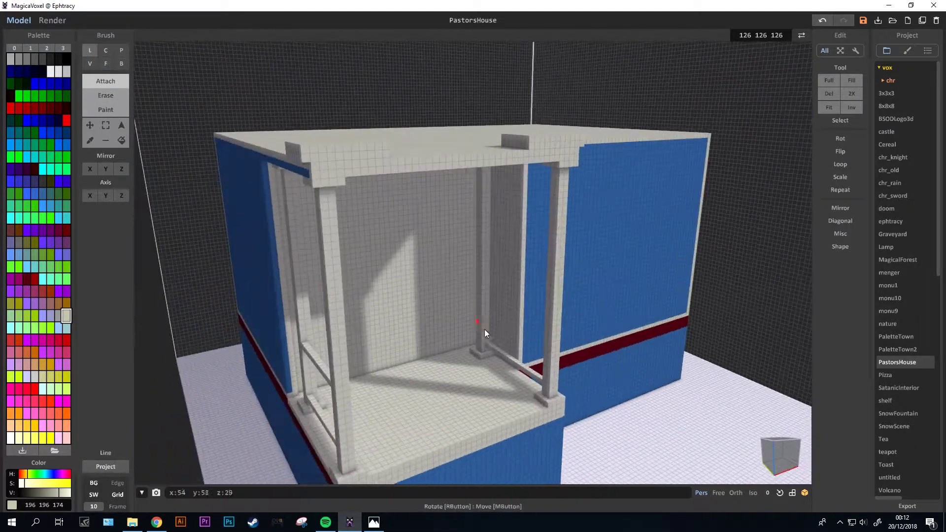
Add balusters along the left porch railing and extend them.
right_drag(488, 302, 419, 440)
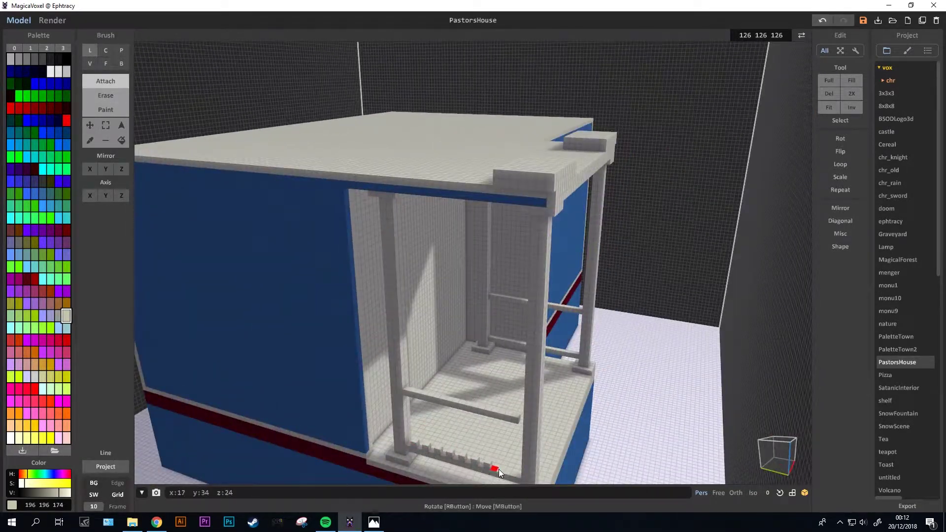
right_drag(499, 469, 509, 410)
mouse_move(510, 410)
mouse_down()
mouse_move(451, 380)
mouse_move(500, 444)
mouse_up()
mouse_move(501, 443)
right_down()
mouse_move(509, 347)
mouse_move(582, 361)
mouse_move(482, 380)
mouse_move(455, 460)
mouse_move(437, 270)
mouse_move(488, 269)
right_up()
key(f)
click(510, 347)
Remove the just-added balusters with undo.
key(l)
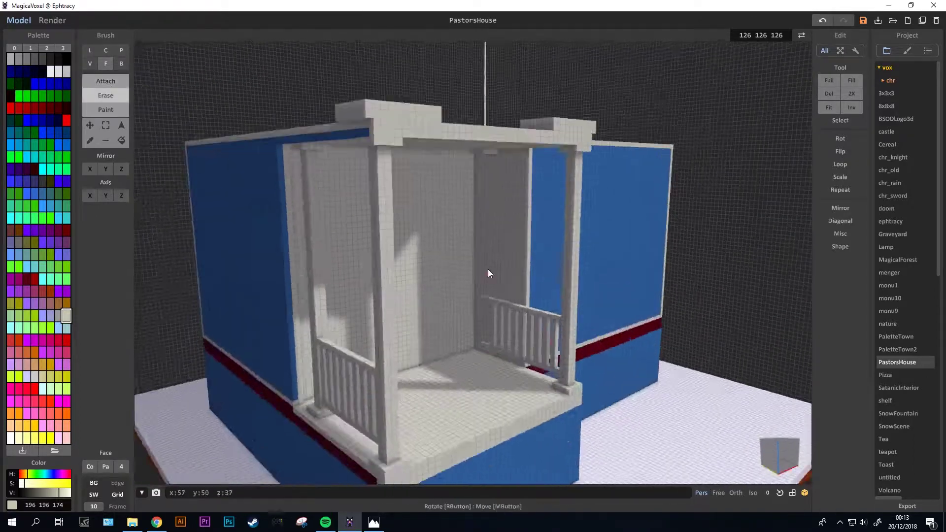
scroll(487, 269, up, 5)
right_drag(539, 244, 537, 389)
key(ctrl+z)
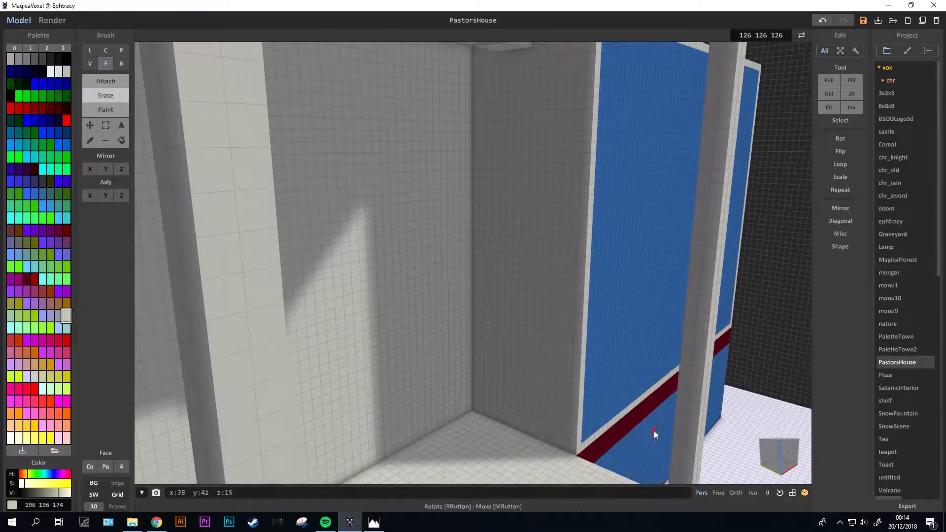
Draw a row of balusters along the inner railing, then view the whole house.
mouse_move(655, 431)
right_down()
mouse_move(497, 98)
mouse_move(501, 431)
right_up()
key(f)
scroll(500, 432, up, 3)
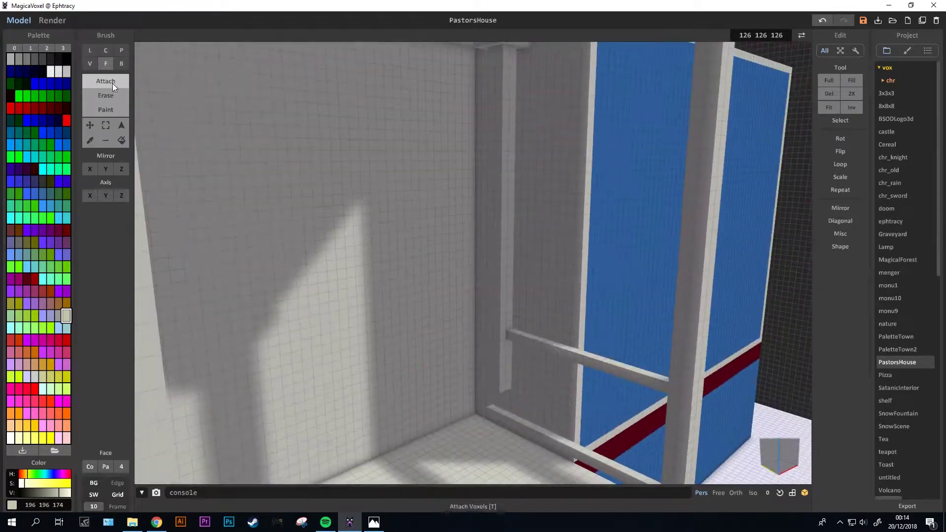
scroll(473, 261, down, 3)
key(l)
mouse_move(473, 260)
right_down()
mouse_move(487, 417)
mouse_move(525, 461)
right_up()
key(f)
scroll(524, 462, down, 2)
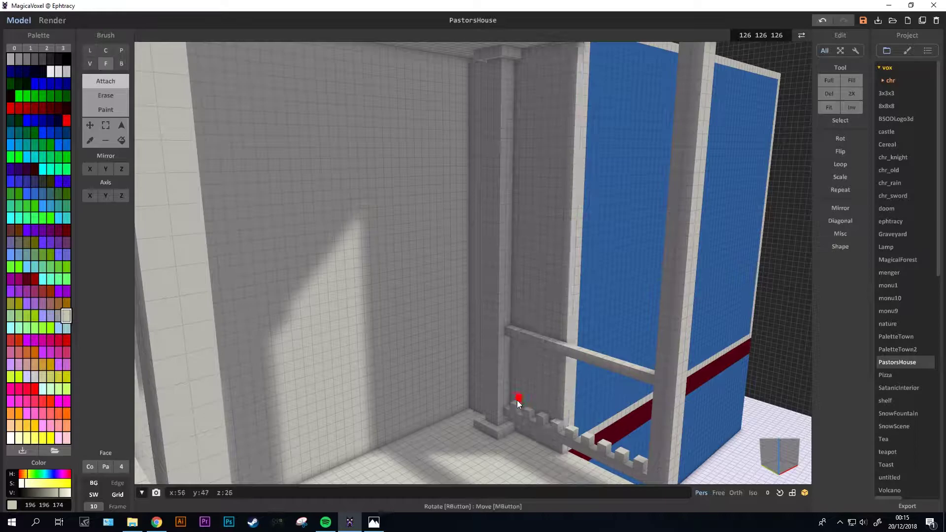
right_drag(543, 355, 616, 373)
Try a dark-red test box on the porch floor and a light-grey box on the back wall, undoing the wall box.
scroll(616, 373, down, 3)
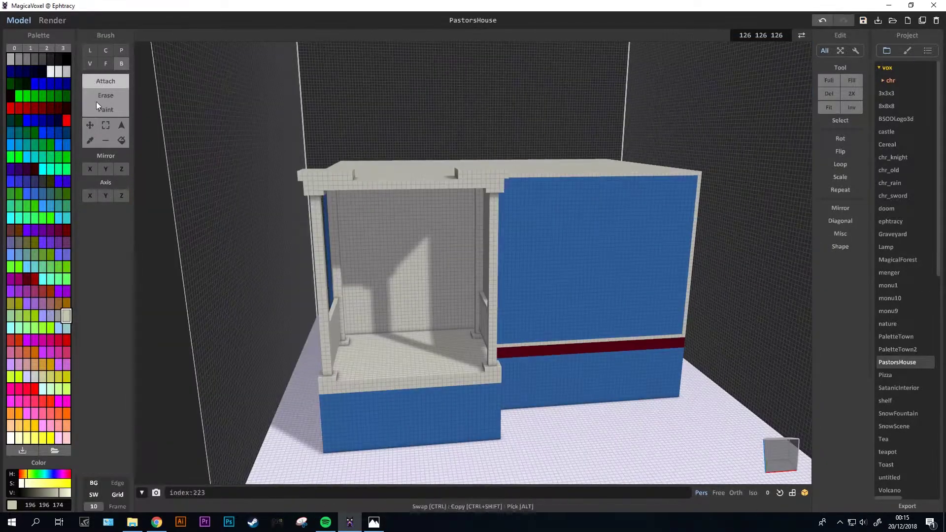
key(b)
alt+click(592, 346)
drag(372, 338, 432, 351)
right_drag(432, 350, 371, 182)
alt+click(372, 181)
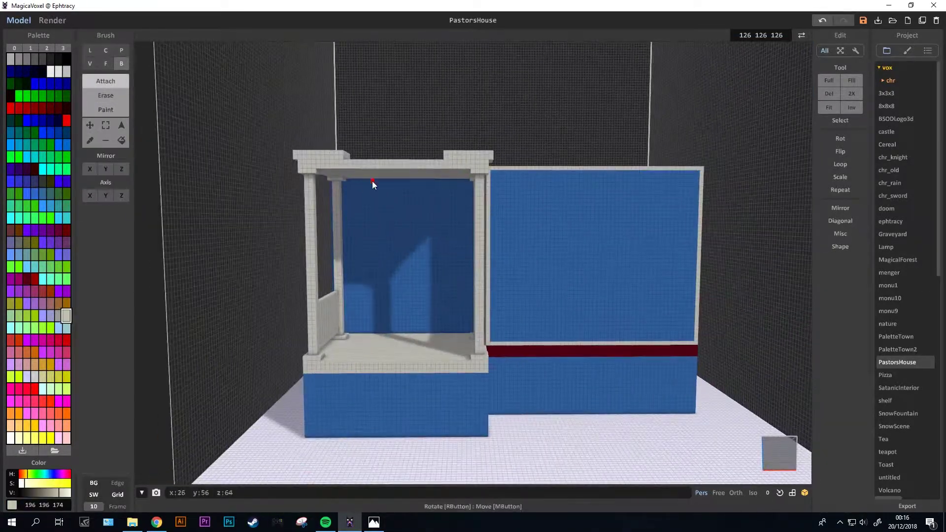
drag(372, 181, 447, 326)
key(ctrl+z)
Build the light-grey door block on the porch's back wall, undoing an extra post.
right_drag(448, 208, 442, 325)
drag(442, 331, 443, 277)
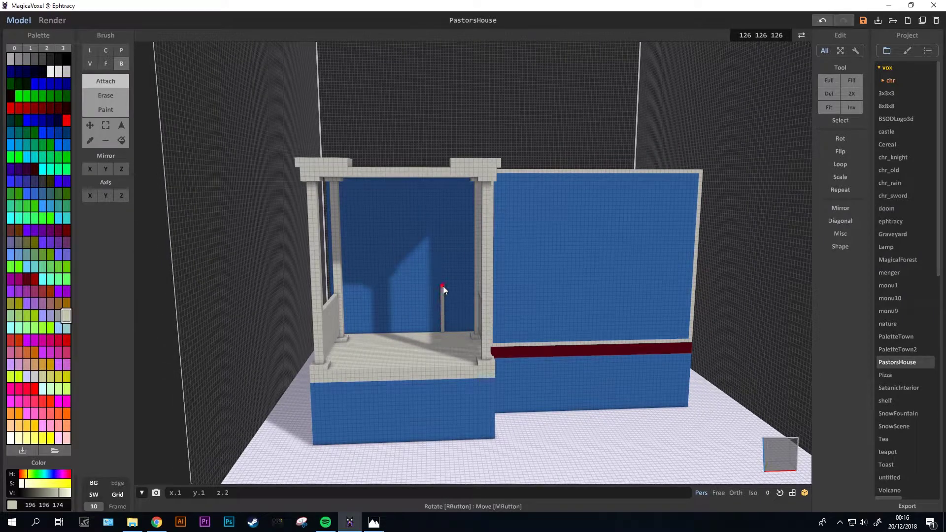
drag(442, 311, 395, 256)
click(90, 50)
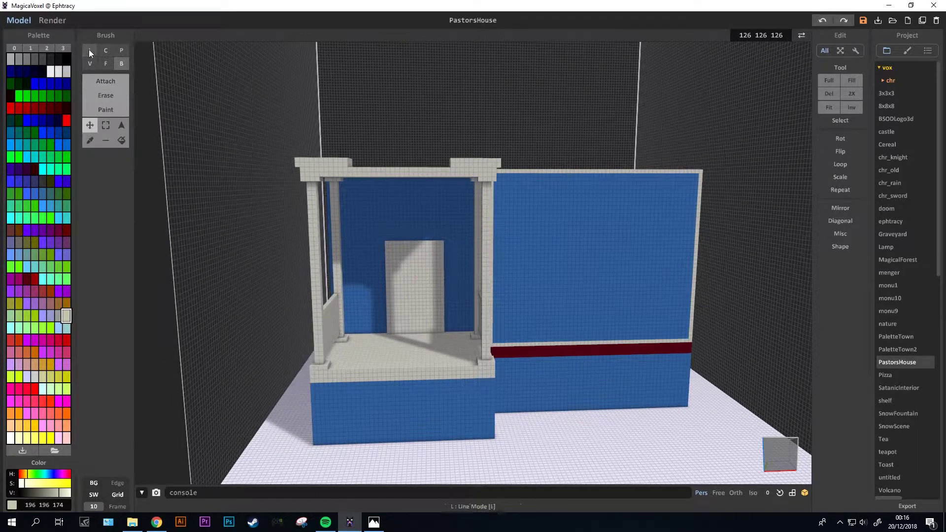
drag(371, 333, 375, 247)
key(ctrl+z)
Recess the door face to leave a raised frame, then save the model.
scroll(440, 261, down, 3)
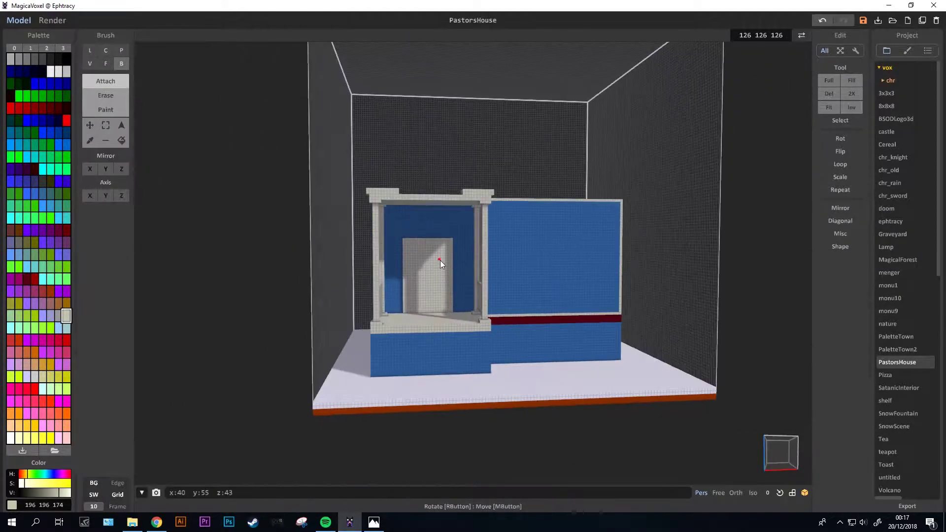
scroll(440, 260, up, 3)
click(106, 95)
key(ctrl+z)
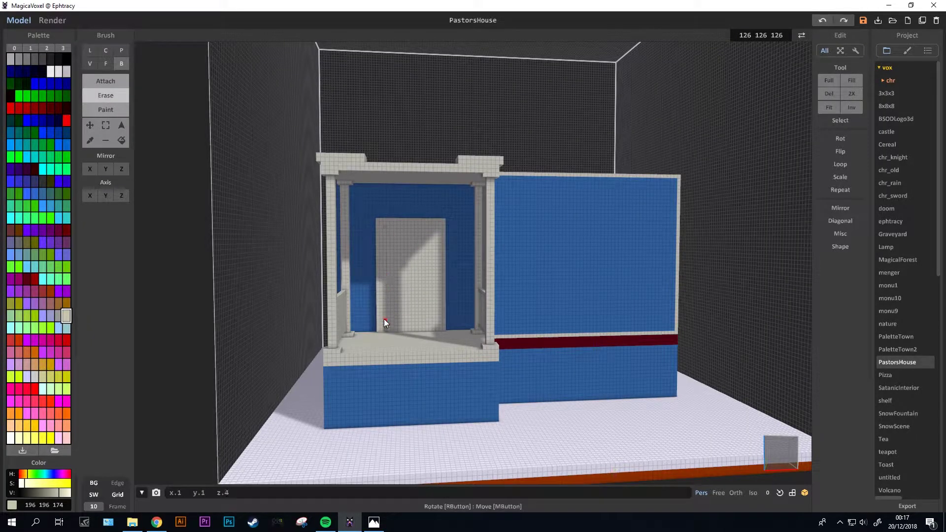
drag(385, 281, 373, 215)
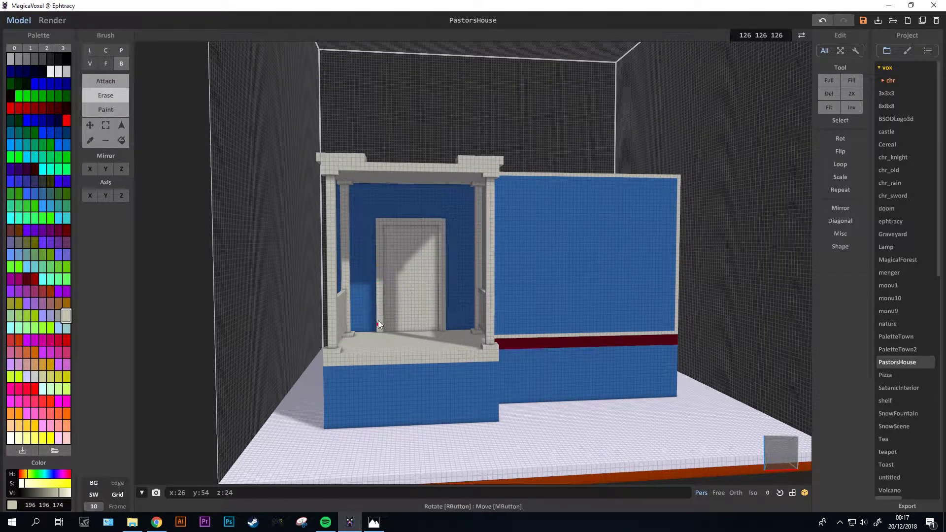
key(ctrl+s)
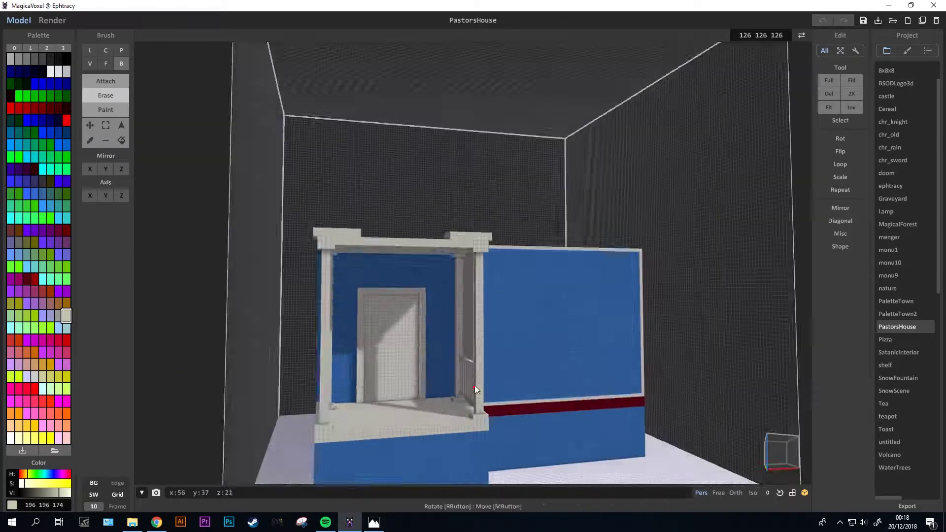
Inspect the door from an angled view and erase voxels near its top with the Box eraser.
right_drag(382, 343, 446, 409)
scroll(446, 409, up, 3)
click(106, 81)
drag(346, 416, 423, 342)
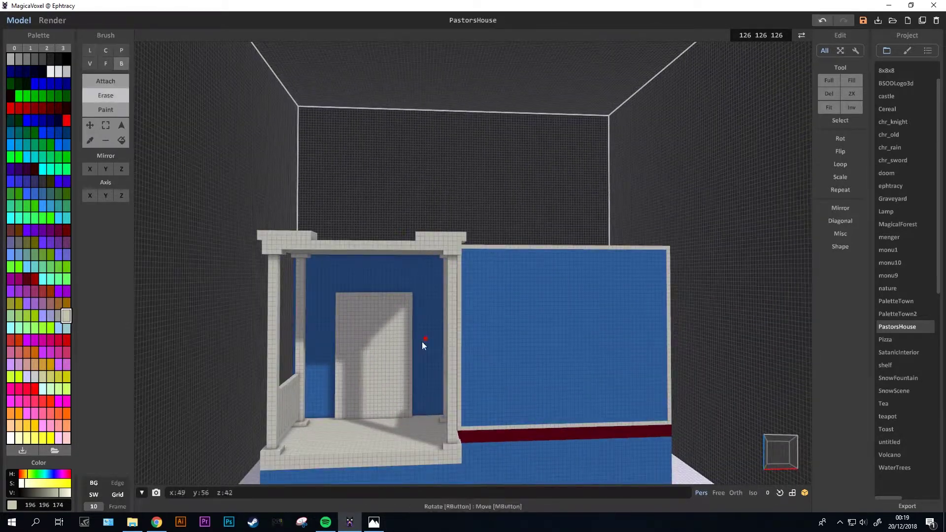
mouse_move(322, 341)
right_down()
mouse_move(416, 318)
mouse_move(345, 423)
mouse_move(346, 357)
right_up()
click(89, 49)
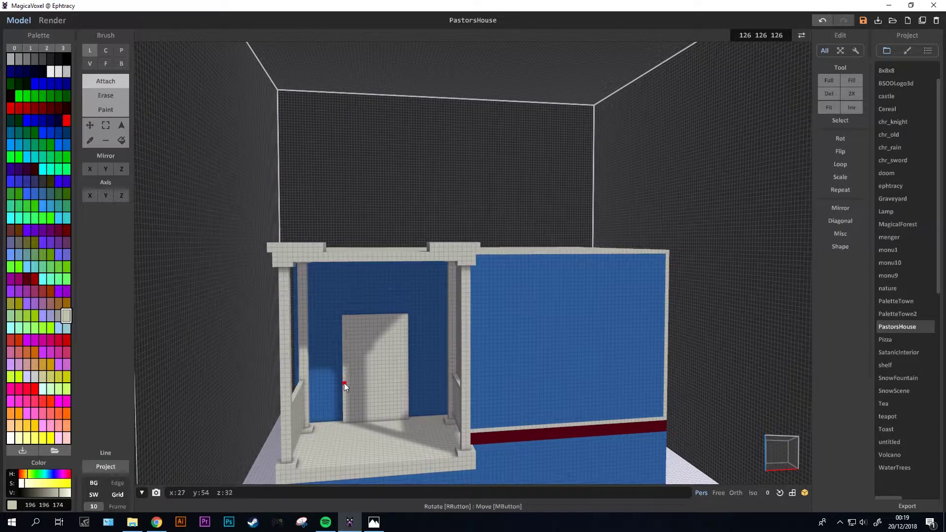
key(e)
key(b)
drag(345, 318, 409, 413)
Clear the door-top voxels with the Face eraser and carve a rectangular recess in the door panel.
right_drag(408, 413, 342, 395)
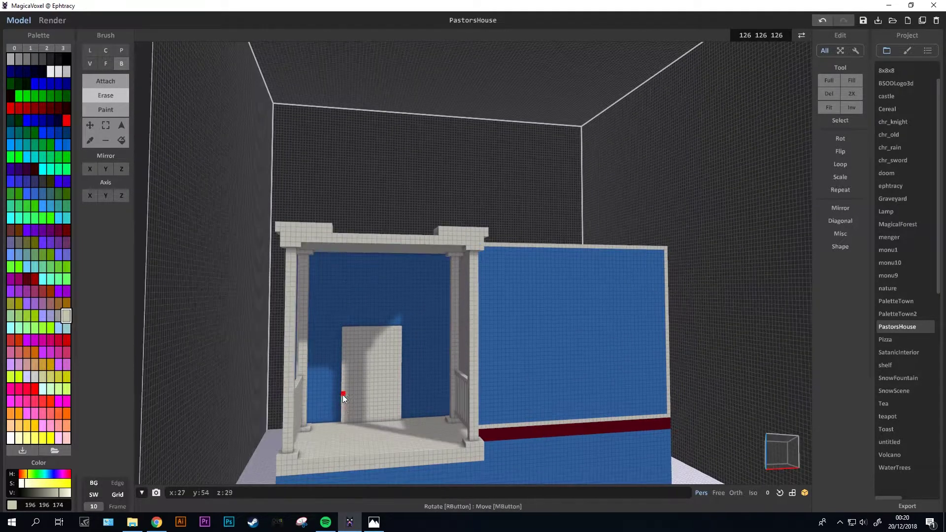
right_drag(396, 360, 341, 382)
click(106, 63)
click(402, 333)
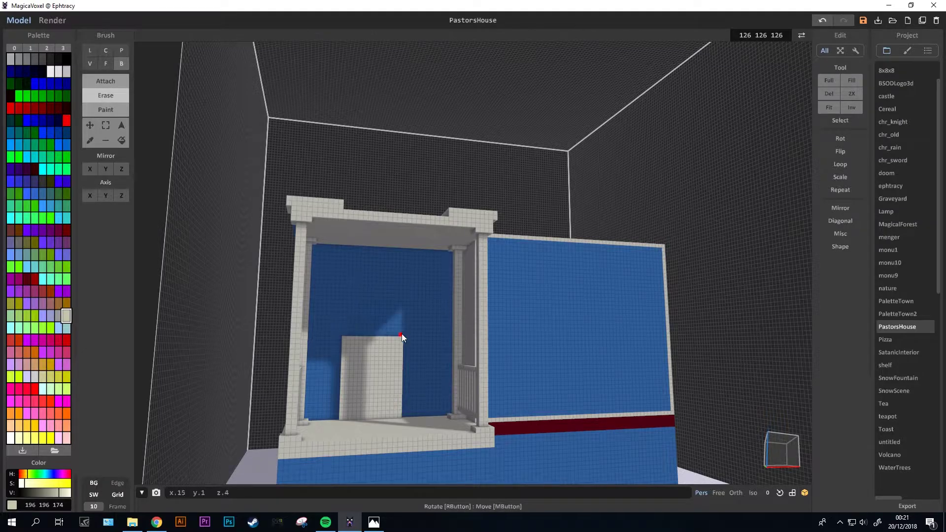
mouse_move(402, 334)
right_down()
mouse_move(393, 264)
mouse_move(415, 307)
mouse_move(364, 328)
mouse_move(525, 328)
mouse_move(339, 270)
mouse_move(420, 331)
mouse_move(360, 328)
right_up()
key(b)
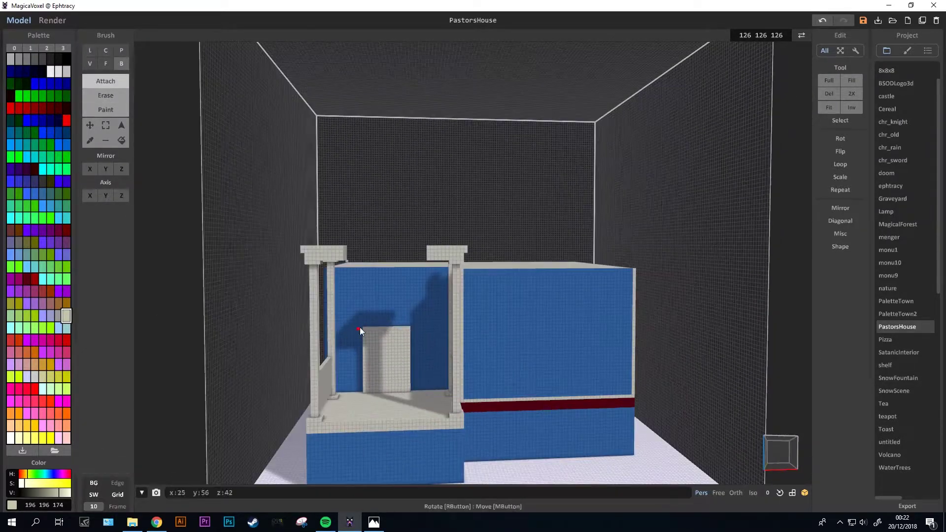
drag(369, 350, 403, 330)
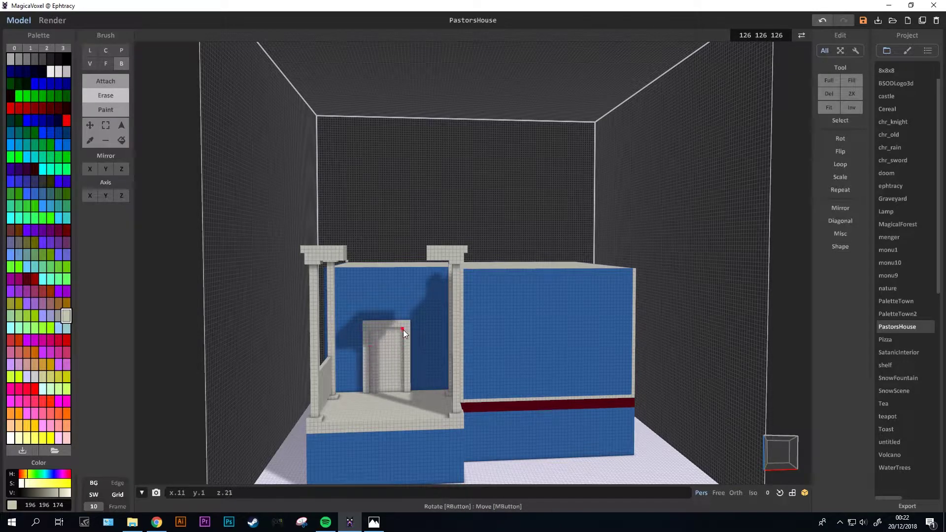
Paint the door recess dark red and paint the side wall face blue.
mouse_move(370, 338)
right_down()
mouse_move(390, 319)
mouse_move(416, 364)
mouse_move(516, 313)
mouse_move(343, 324)
mouse_move(471, 305)
mouse_move(490, 231)
mouse_move(410, 274)
right_up()
click(27, 279)
click(390, 358)
key(f)
mouse_move(572, 316)
right_down()
mouse_move(356, 277)
mouse_move(640, 357)
right_up()
key(ctrl+z)
right_drag(556, 424, 295, 207)
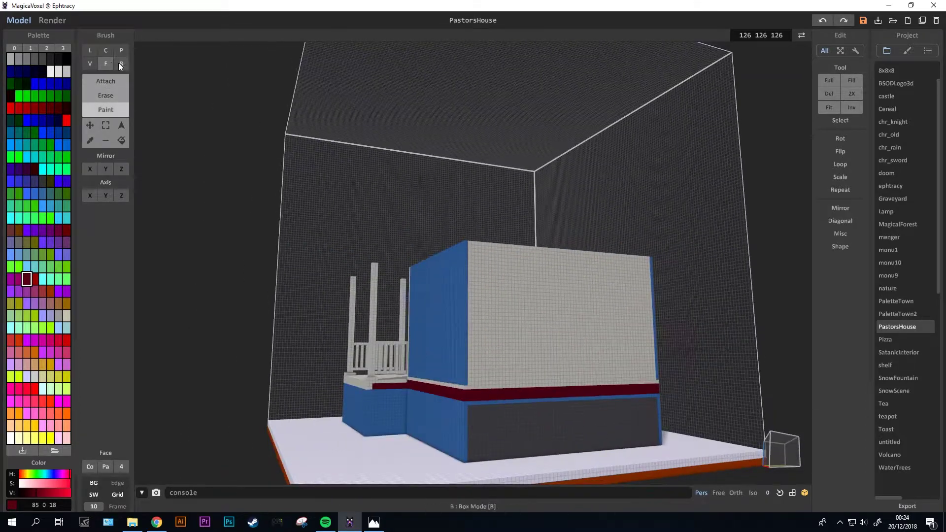
Add a small gold plaque beside the door.
key(ctrl+y)
mouse_move(467, 256)
right_down()
mouse_move(388, 364)
mouse_move(593, 296)
mouse_move(466, 279)
mouse_move(437, 332)
mouse_move(476, 402)
mouse_move(425, 333)
mouse_move(439, 352)
mouse_move(433, 331)
right_up()
key(ctrl+z)
click(424, 333)
Preview the house in Render with dark blue lighting, then return to editing.
click(53, 20)
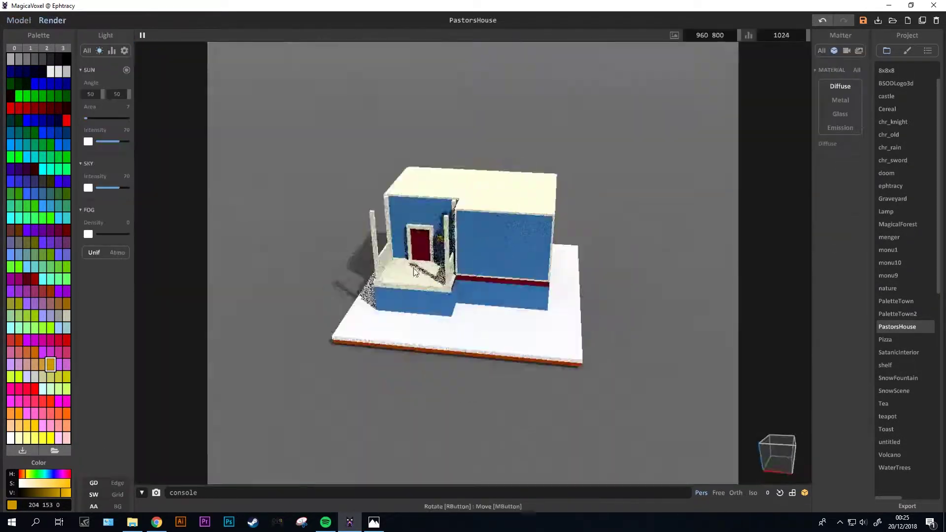
click(35, 180)
click(88, 187)
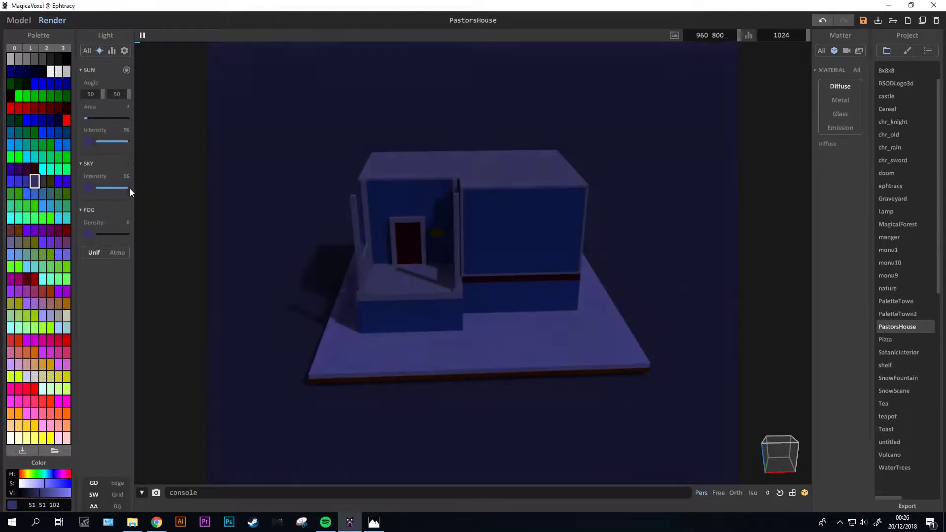
Paint darker blue test stripes on the lower front wall, undoing the extra right-hand ones.
key(Tab)
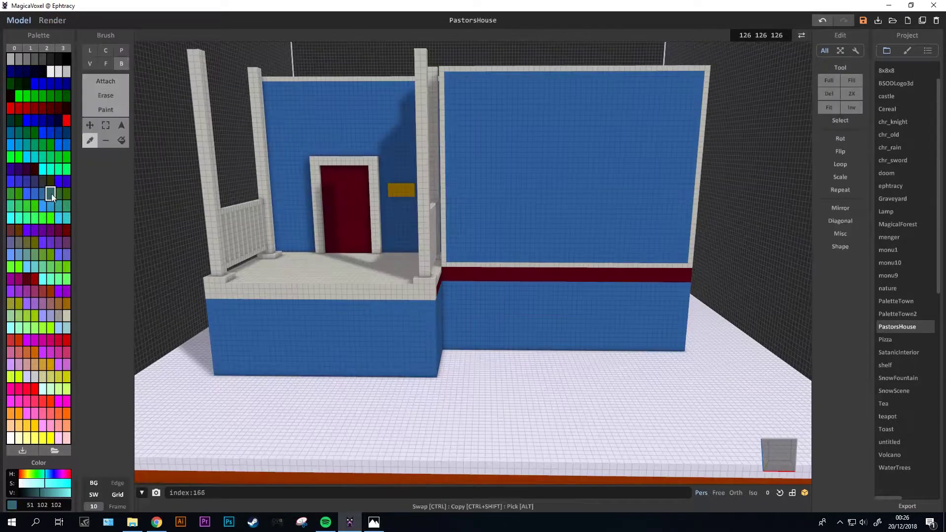
click(34, 194)
click(106, 110)
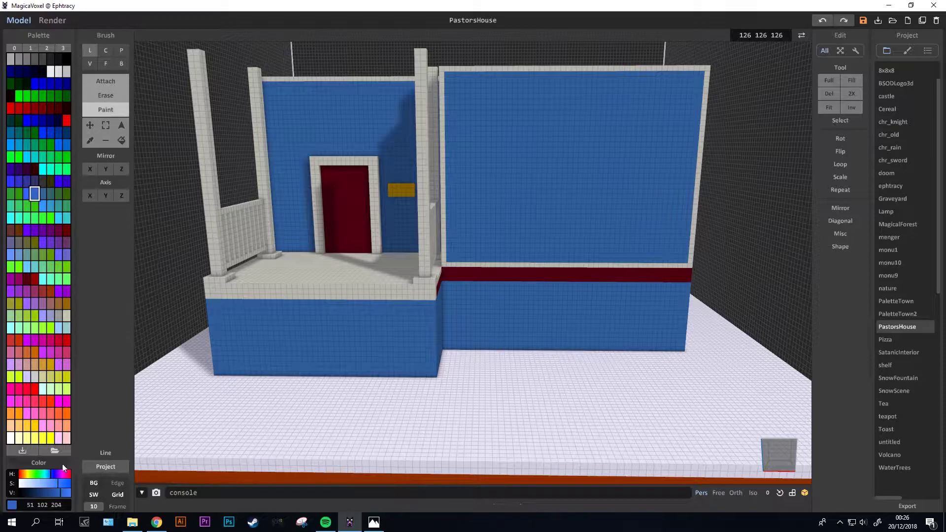
drag(450, 283, 454, 339)
key(b)
mouse_move(455, 283)
mouse_down()
mouse_move(455, 348)
mouse_move(474, 347)
mouse_up()
mouse_move(494, 284)
mouse_down()
mouse_move(494, 348)
mouse_move(514, 348)
mouse_up()
drag(533, 283, 533, 347)
drag(592, 283, 593, 348)
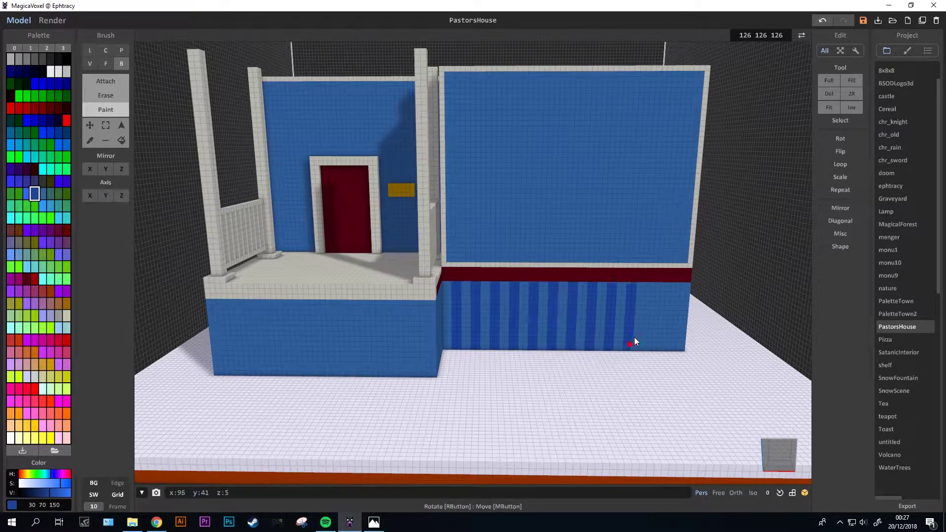
key(ctrl+z)
key(ctrl+z)
key(ctrl+z)
key(ctrl+z)
key(ctrl+z)
Paint evenly spaced darker blue vertical stripes across the lower front wall.
mouse_move(468, 283)
mouse_down()
mouse_move(471, 349)
mouse_move(483, 348)
mouse_up()
mouse_move(497, 283)
mouse_down()
mouse_move(496, 349)
mouse_move(511, 349)
mouse_up()
drag(526, 283, 525, 348)
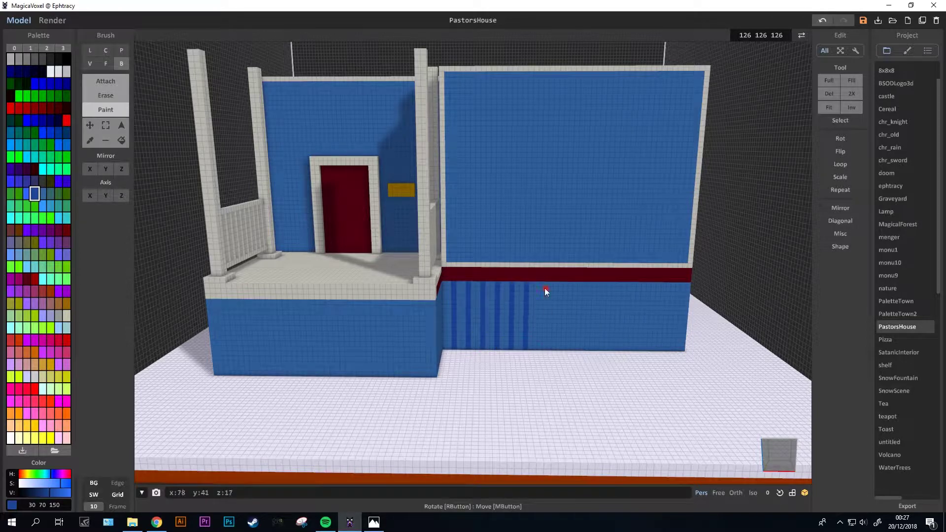
drag(554, 283, 555, 348)
drag(583, 283, 583, 349)
drag(612, 283, 613, 349)
drag(627, 284, 627, 348)
mouse_move(641, 284)
mouse_down()
mouse_move(641, 349)
mouse_move(656, 349)
mouse_up()
drag(670, 285, 670, 349)
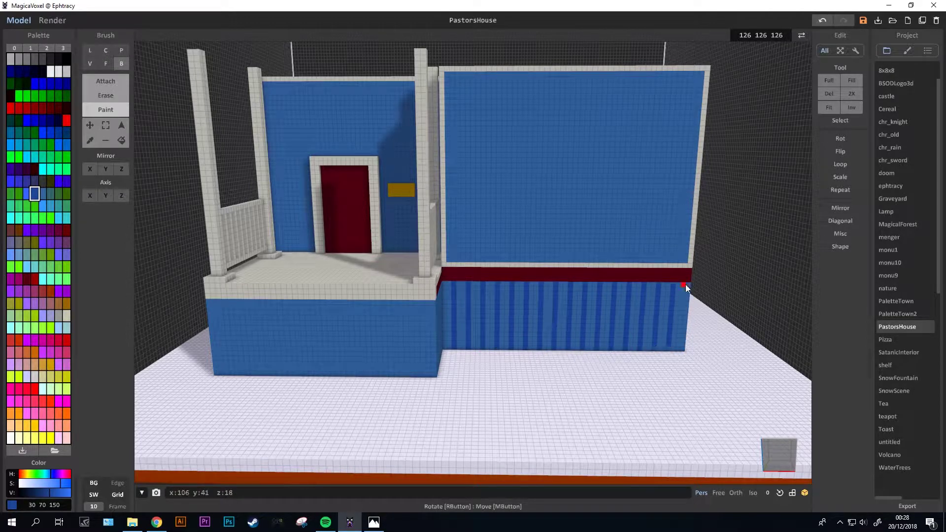
mouse_move(685, 284)
right_down()
mouse_move(205, 109)
mouse_move(458, 296)
right_up()
Cut four grooves into the lower wall with the Face brush.
key(f)
click(485, 297)
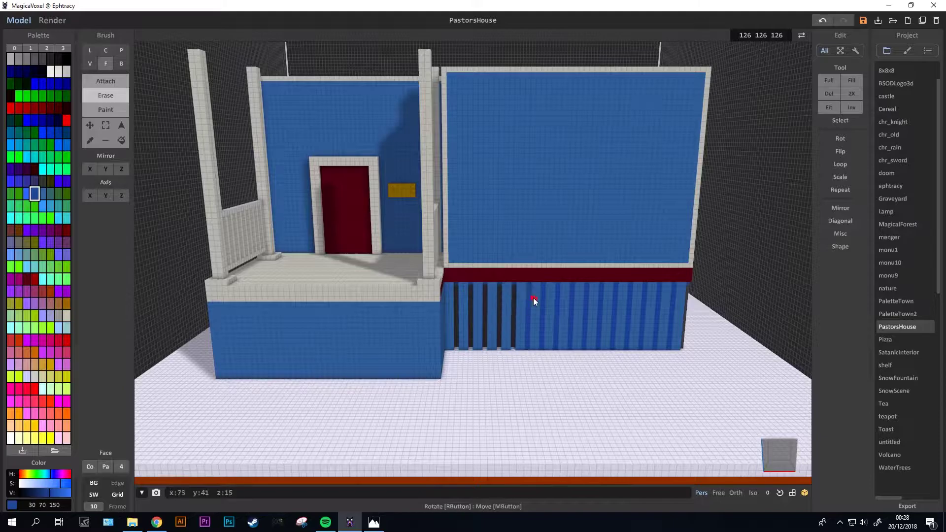
click(528, 298)
click(608, 276)
click(670, 285)
right_drag(670, 284, 345, 198)
click(121, 63)
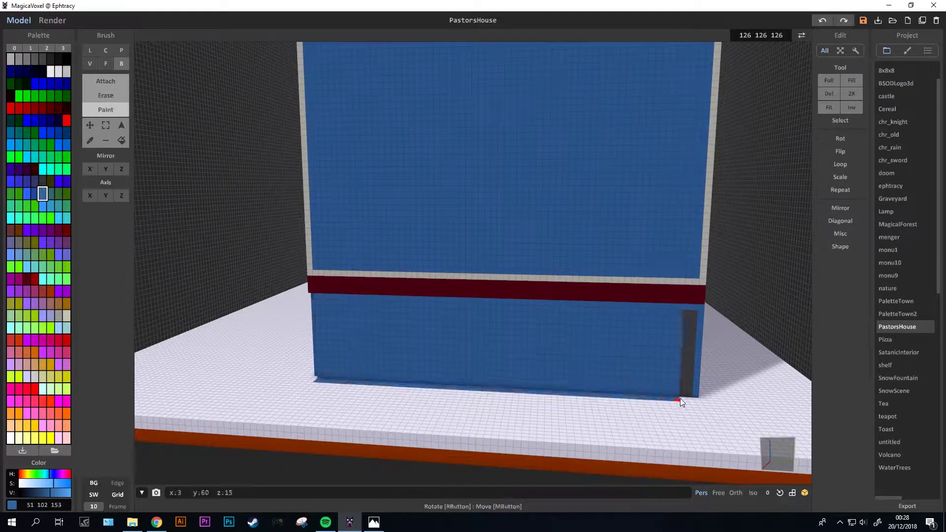
click(106, 109)
Paint dark-blue vertical stripes along the lower side wall and the front wall.
right_drag(439, 307, 485, 338)
drag(485, 339, 485, 414)
drag(517, 335, 518, 409)
right_drag(535, 333, 542, 331)
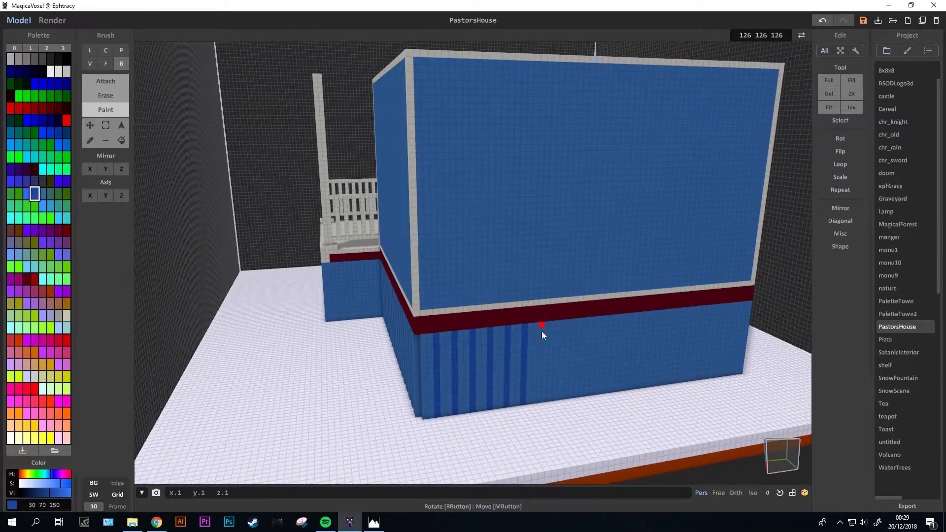
drag(556, 329, 557, 405)
drag(587, 325, 587, 399)
drag(600, 323, 602, 394)
right_drag(602, 396, 577, 367)
mouse_move(589, 320)
mouse_down()
mouse_move(588, 365)
mouse_move(607, 357)
mouse_up()
mouse_move(626, 320)
mouse_down()
mouse_move(627, 358)
mouse_move(660, 403)
mouse_up()
drag(678, 364, 678, 404)
Cut the stripe columns into recesses, then undo the stripes and recesses.
click(106, 96)
click(106, 62)
click(683, 358)
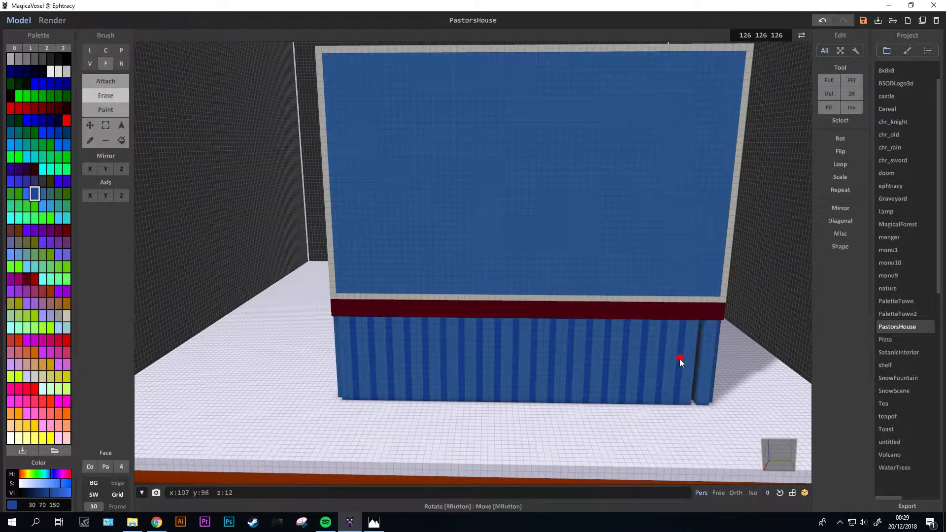
click(640, 356)
click(591, 353)
right_drag(591, 352, 498, 343)
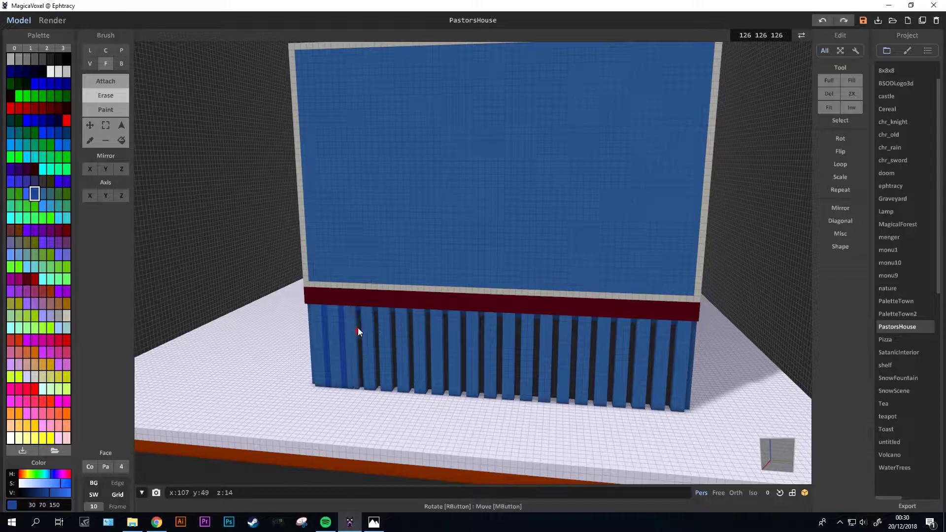
key(ctrl+z)
scroll(394, 333, up, 3)
Paint dark vertical lines along the lower wall with the Line brush.
click(106, 110)
click(90, 49)
drag(273, 278, 273, 370)
drag(303, 291, 334, 363)
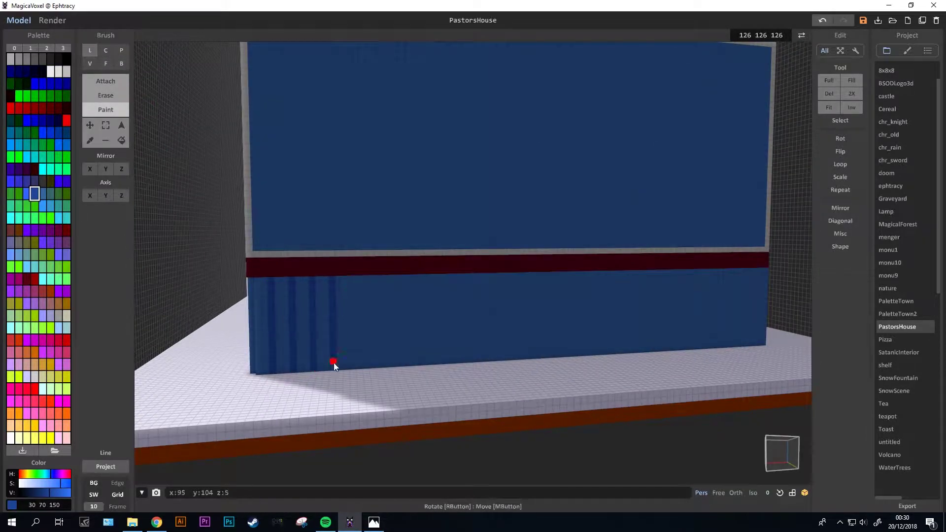
drag(374, 277, 393, 364)
mouse_move(429, 277)
mouse_down()
mouse_move(458, 279)
mouse_move(495, 363)
mouse_up()
drag(530, 279, 530, 363)
drag(562, 279, 562, 363)
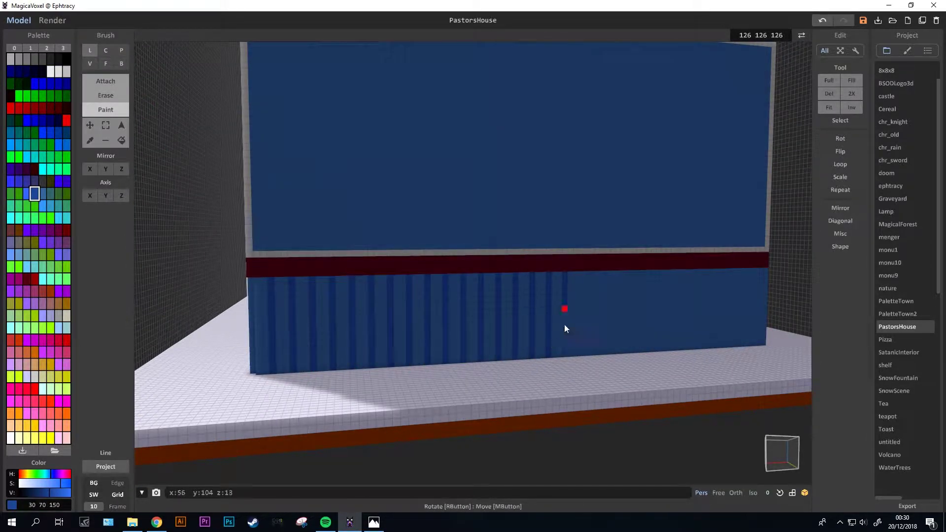
mouse_move(593, 279)
mouse_down()
mouse_move(593, 362)
mouse_move(611, 363)
mouse_up()
Continue the dark lines across the lower right wall and onto the next wall face.
right_drag(616, 296, 631, 343)
mouse_move(631, 286)
mouse_down()
mouse_move(631, 370)
mouse_move(648, 369)
mouse_up()
mouse_move(665, 286)
mouse_down()
mouse_move(666, 370)
mouse_move(683, 370)
mouse_up()
mouse_move(701, 286)
mouse_down()
mouse_move(702, 370)
mouse_move(720, 370)
mouse_up()
right_drag(756, 296, 346, 301)
drag(328, 309, 329, 402)
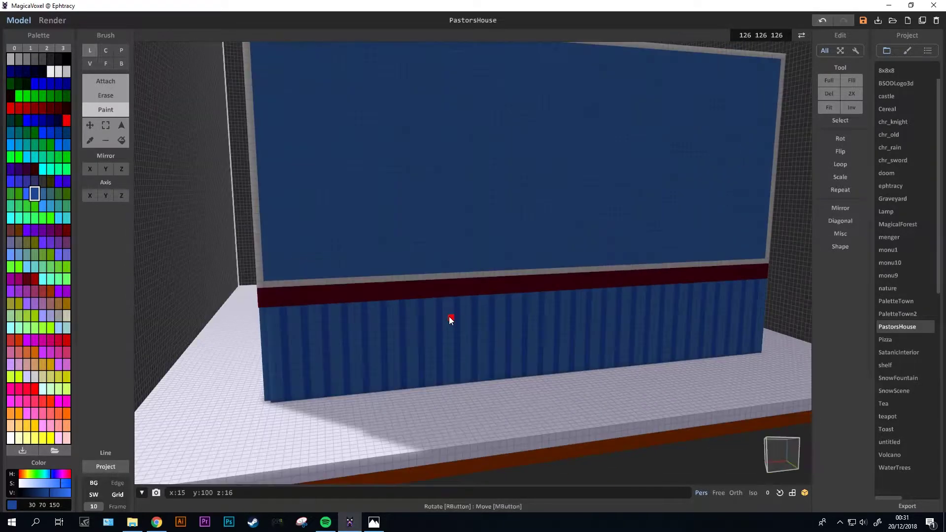
mouse_move(350, 308)
mouse_down()
mouse_move(350, 407)
mouse_move(371, 405)
mouse_up()
mouse_move(391, 308)
mouse_down()
mouse_move(391, 401)
mouse_move(411, 399)
mouse_up()
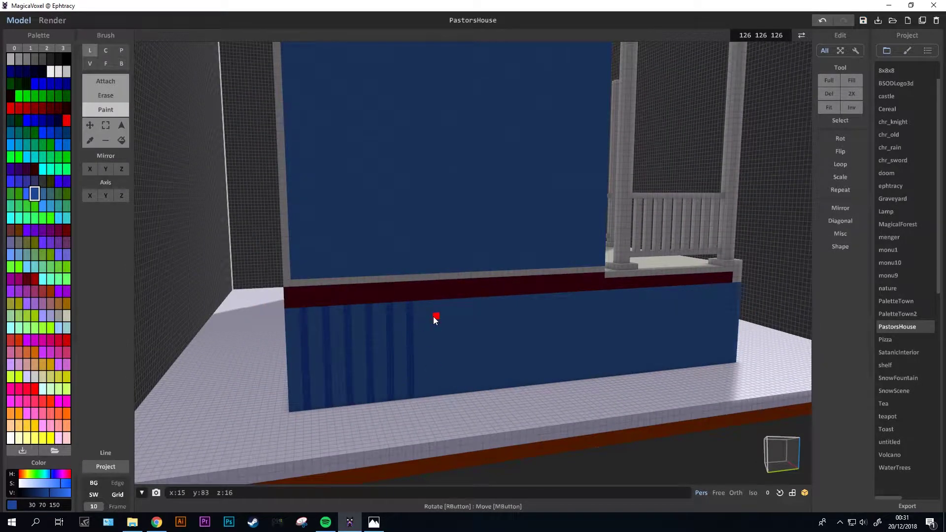
mouse_move(432, 316)
mouse_down()
mouse_move(431, 394)
mouse_move(451, 394)
mouse_up()
Extend the dark vertical stripes to the right end of the lower wall.
drag(469, 303, 470, 392)
drag(508, 306, 508, 375)
mouse_move(554, 296)
mouse_down()
mouse_move(552, 357)
mouse_move(589, 376)
mouse_up()
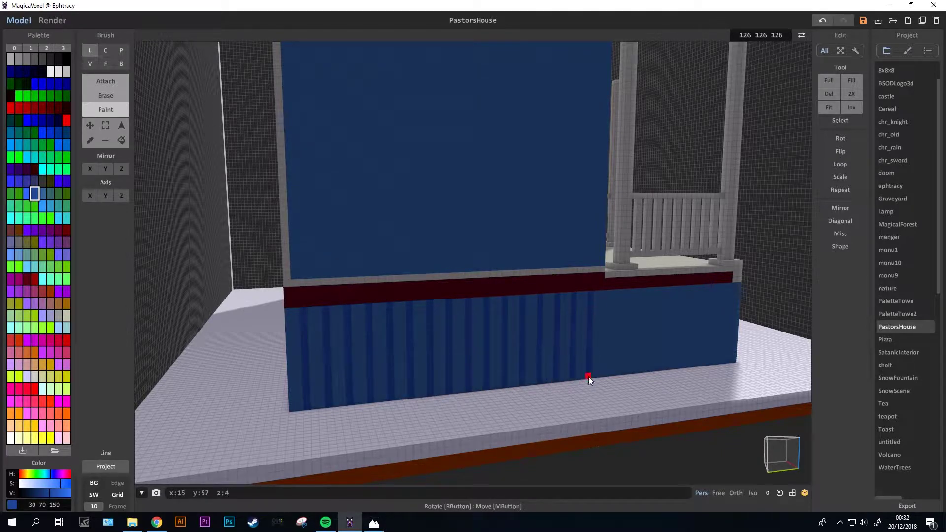
right_drag(589, 376, 591, 372)
drag(607, 291, 608, 370)
mouse_move(624, 374)
mouse_down()
mouse_move(638, 292)
mouse_move(641, 367)
mouse_up()
mouse_move(658, 296)
mouse_down()
mouse_move(675, 360)
mouse_move(712, 293)
mouse_up()
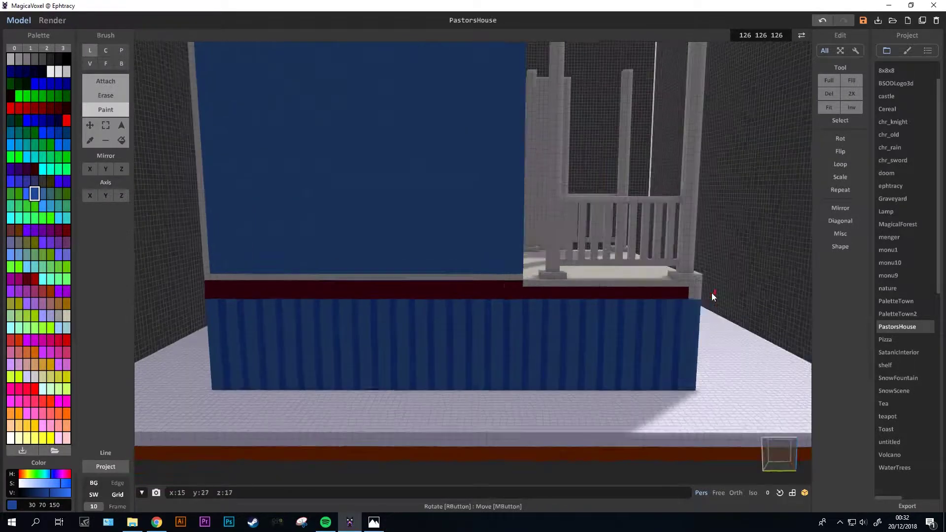
Stripe the porch's lower wall with dark vertical lines.
right_drag(713, 293, 405, 286)
mouse_move(405, 286)
mouse_down()
mouse_move(410, 378)
mouse_move(384, 298)
mouse_move(439, 367)
mouse_up()
drag(449, 321, 498, 291)
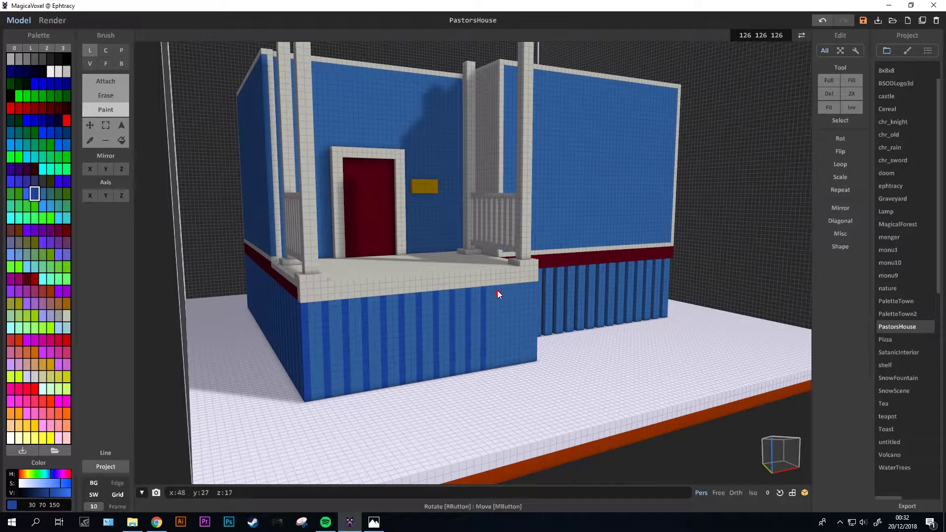
right_drag(497, 291, 444, 341)
drag(443, 340, 460, 375)
right_drag(461, 375, 357, 270)
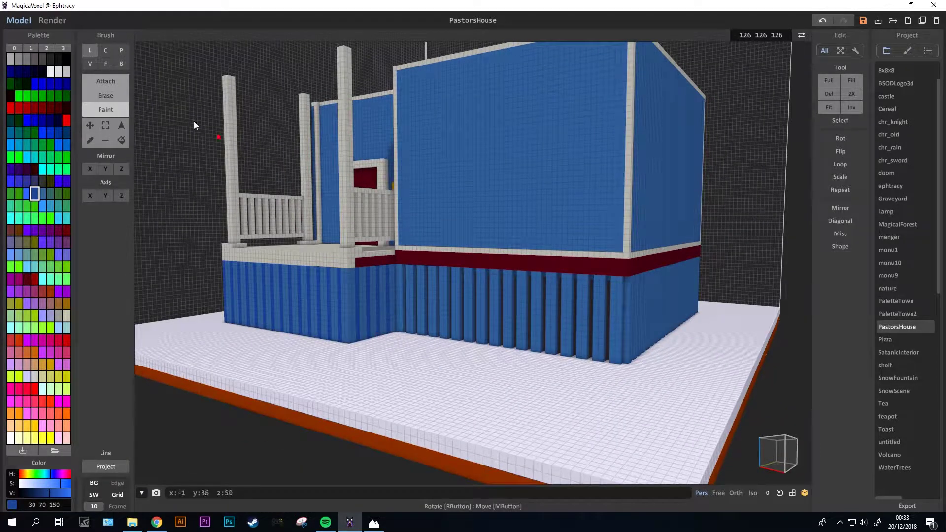
Carve grooves into the back wall's lower band with the Face brush.
click(106, 64)
mouse_move(387, 285)
right_down()
mouse_move(348, 296)
mouse_move(429, 339)
right_up()
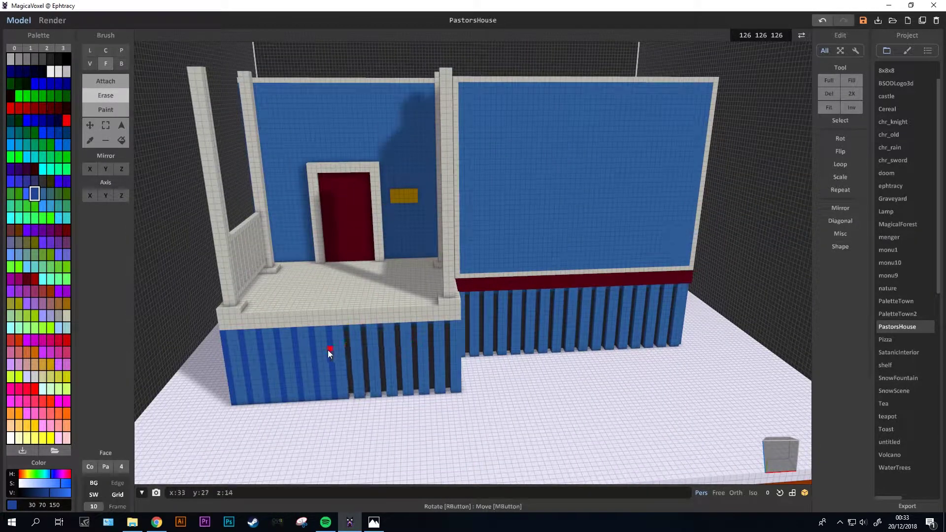
mouse_move(245, 341)
right_down()
mouse_move(558, 405)
mouse_move(575, 380)
mouse_move(538, 361)
right_up()
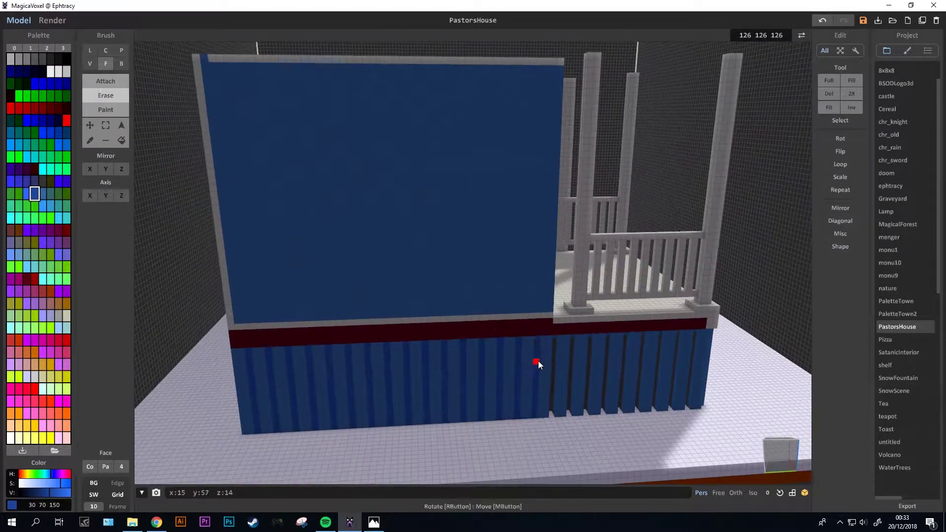
mouse_move(330, 364)
right_down()
mouse_move(383, 394)
mouse_move(578, 352)
right_up()
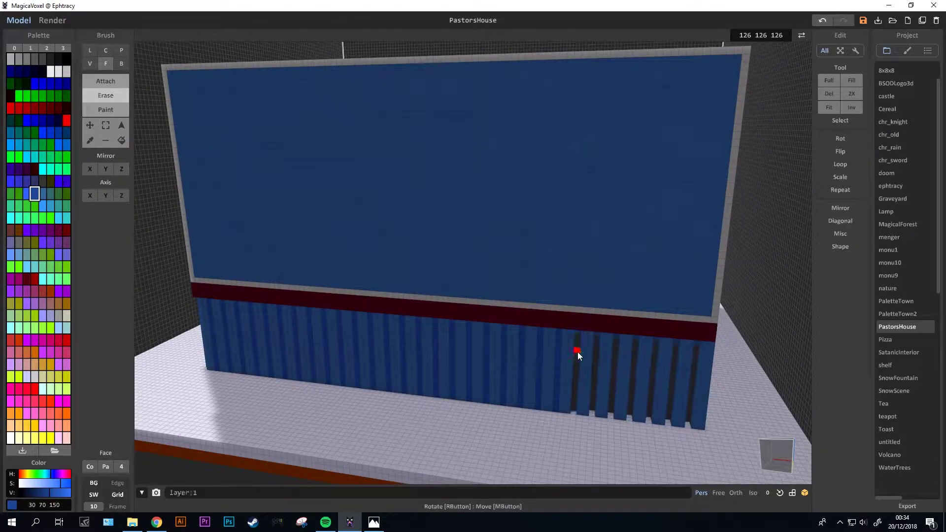
right_drag(470, 338, 451, 335)
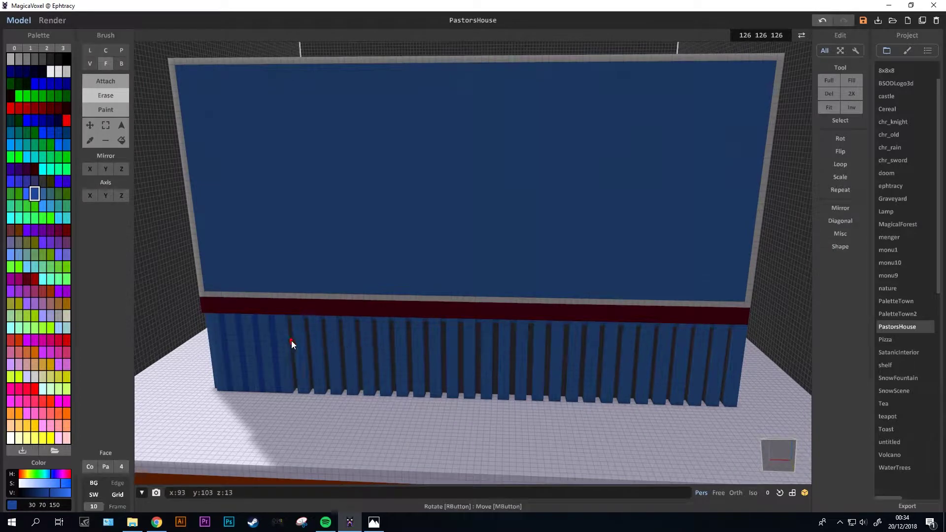
Place a teal doormat at the base of the front door.
mouse_move(291, 341)
right_down()
mouse_move(602, 355)
mouse_move(377, 281)
mouse_move(391, 288)
right_up()
drag(375, 286, 391, 288)
right_drag(391, 287, 375, 245)
Attach a gold voxel knob to the red door.
scroll(329, 193, up, 5)
click(337, 194)
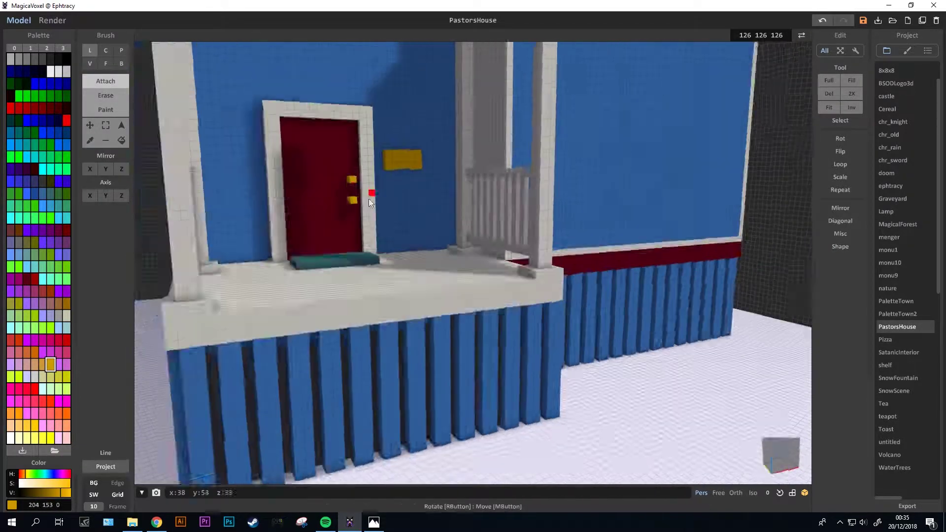
mouse_move(369, 199)
right_down()
mouse_move(244, 226)
mouse_move(457, 235)
right_up()
alt+click(456, 236)
Box out a white window frame in the door and hollow its opening.
click(89, 63)
mouse_move(380, 163)
mouse_down()
mouse_move(351, 181)
mouse_move(416, 184)
mouse_up()
right_drag(416, 184, 395, 152)
click(106, 63)
click(106, 110)
right_drag(346, 197, 424, 95)
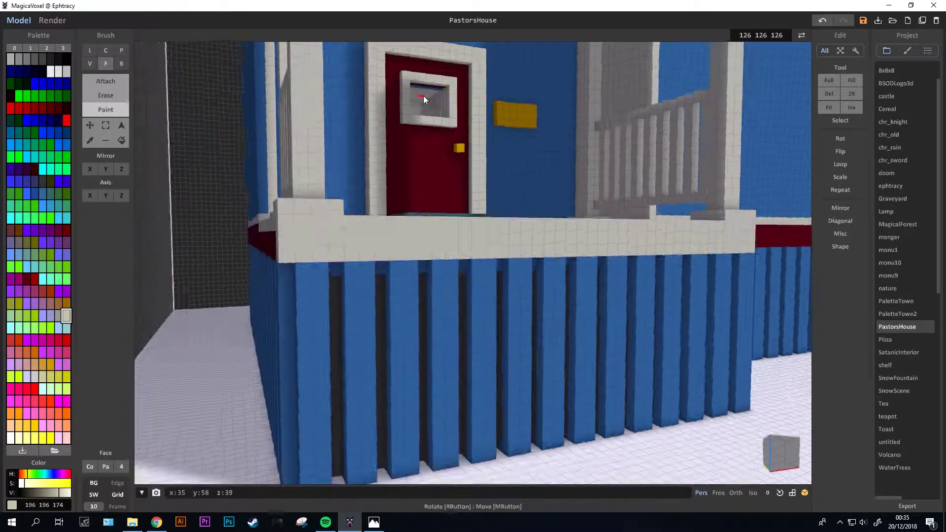
Make the door window glow with orange-yellow emission, darkened to a deeper amber.
scroll(339, 169, up, 5)
scroll(372, 273, down, 5)
scroll(372, 273, up, 5)
click(35, 425)
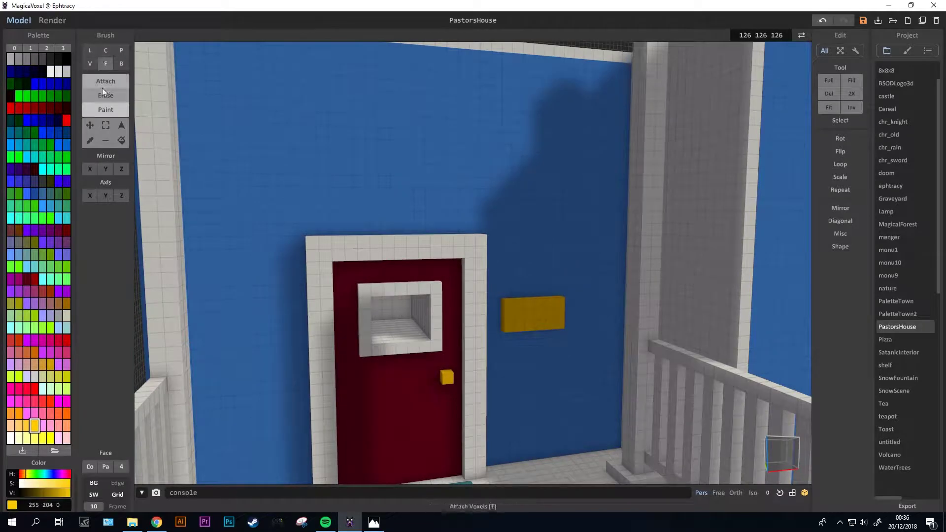
click(104, 82)
key(Tab)
scroll(352, 304, down, 5)
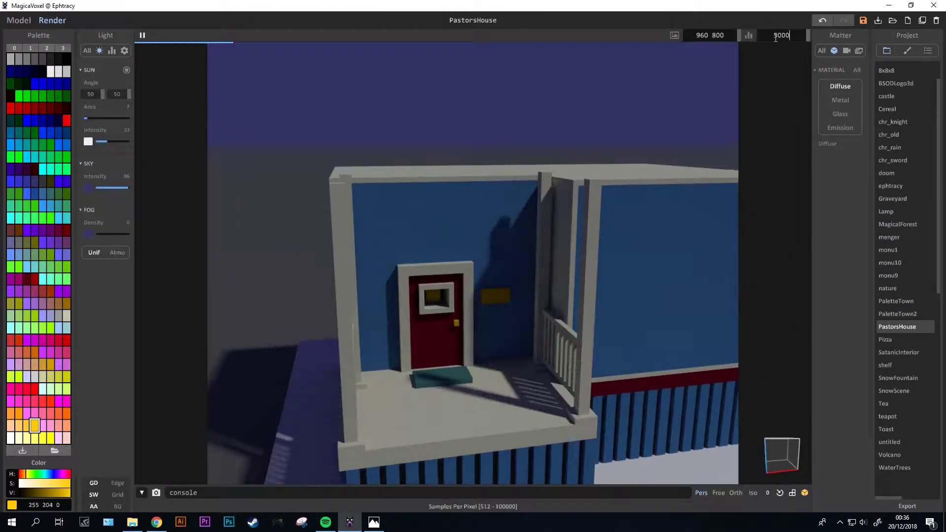
click(841, 128)
key(Tab)
drag(69, 492, 65, 493)
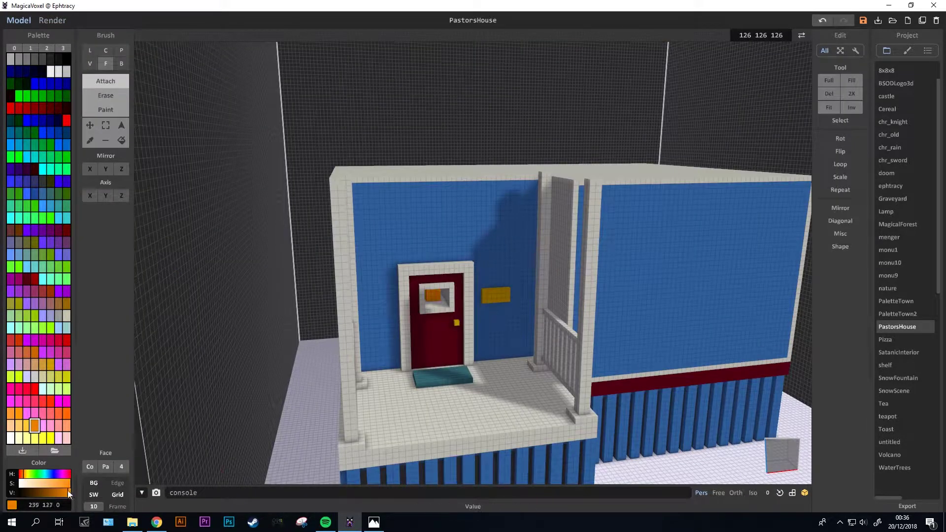
Check the glowing door window from the front in the render preview.
key(Tab)
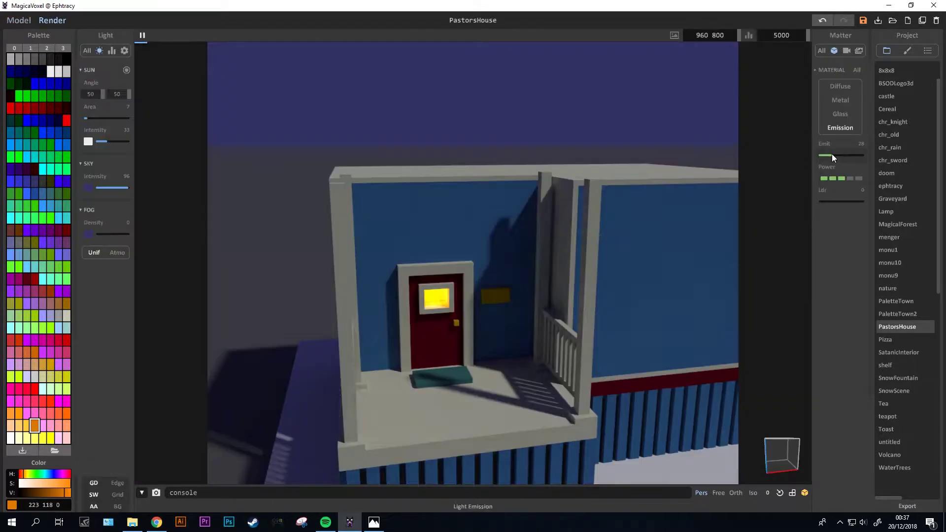
right_drag(831, 154, 656, 198)
key(Tab)
key(Tab)
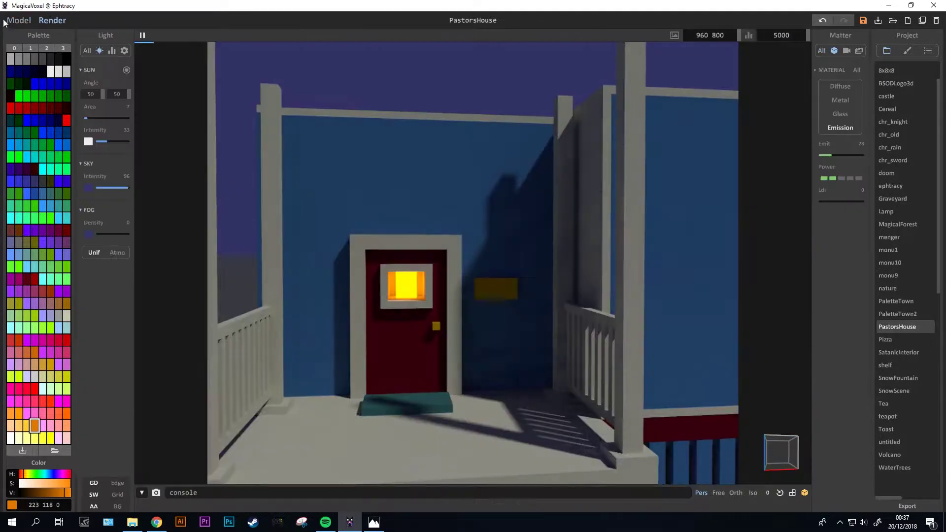
key(Tab)
scroll(391, 288, up, 3)
key(b)
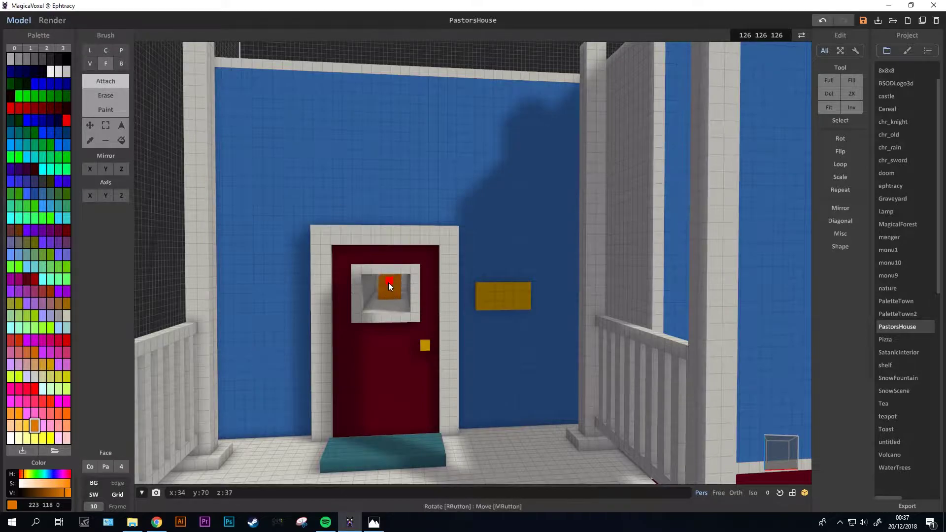
key(Tab)
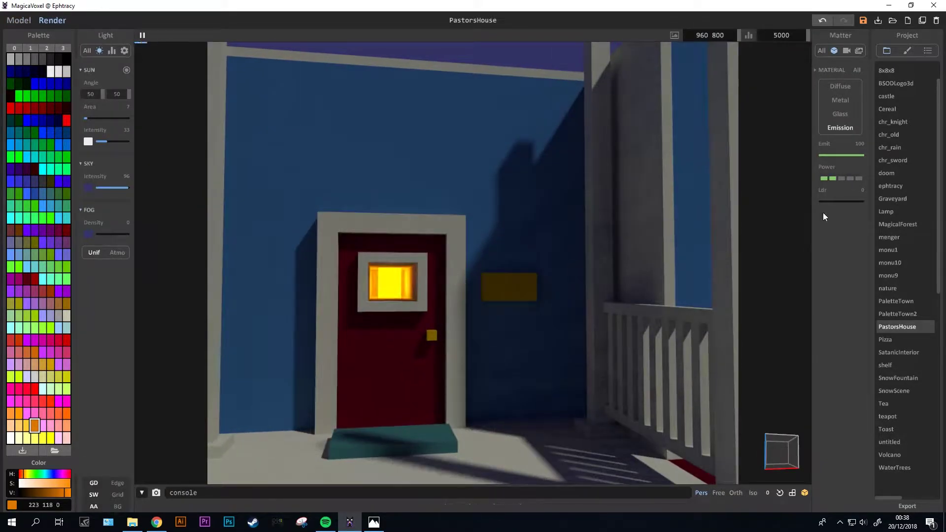
scroll(417, 388, down, 5)
key(Tab)
Paint the door window pane cyan and view it in the render.
scroll(430, 305, up, 3)
click(28, 157)
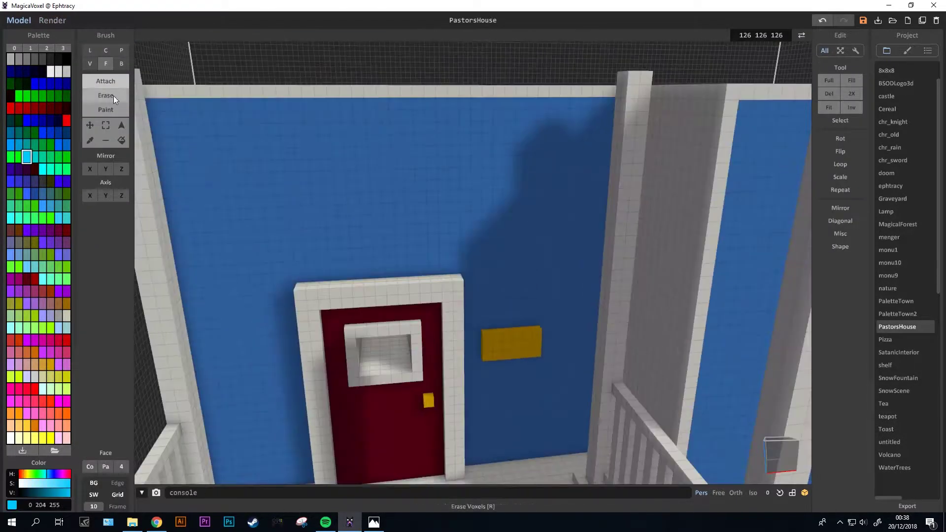
click(360, 307)
scroll(355, 306, up, 2)
click(54, 21)
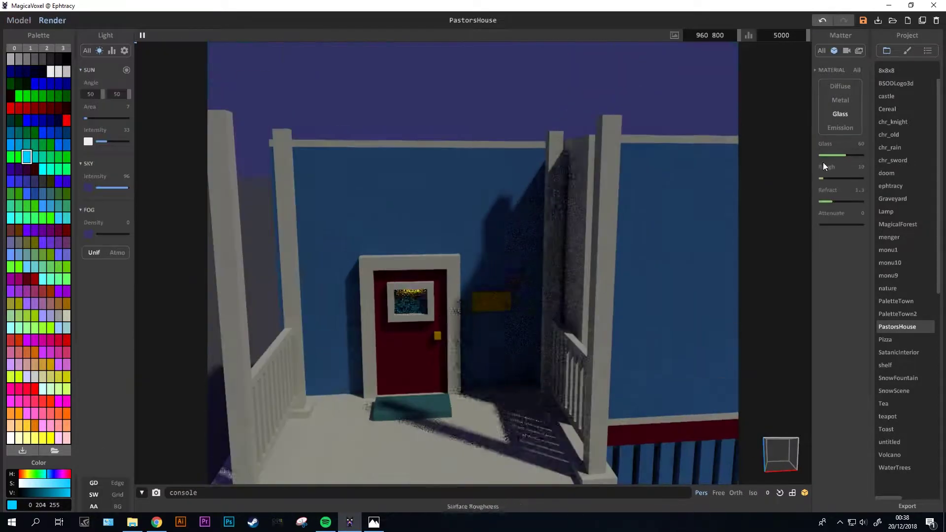
right_drag(587, 224, 620, 194)
scroll(425, 276, up, 2)
Pick up the porch's white colour with the Box brush and orbit toward the posts.
key(Tab)
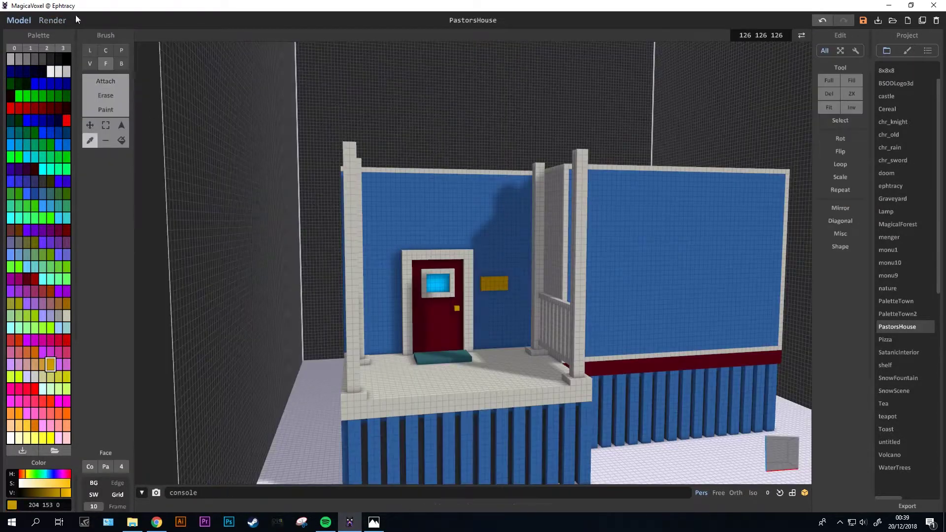
key(Tab)
key(Tab)
scroll(434, 368, up, 3)
alt+click(425, 368)
key(b)
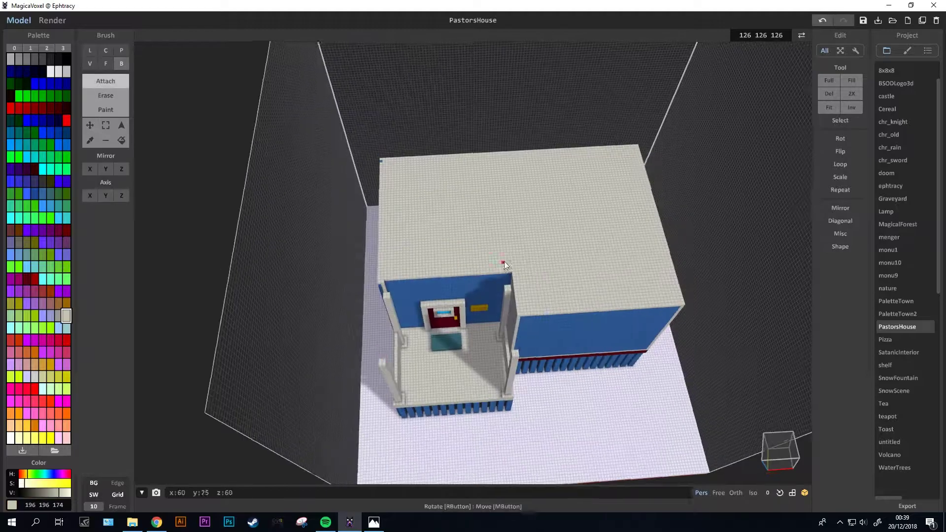
right_drag(425, 368, 626, 273)
scroll(564, 304, up, 5)
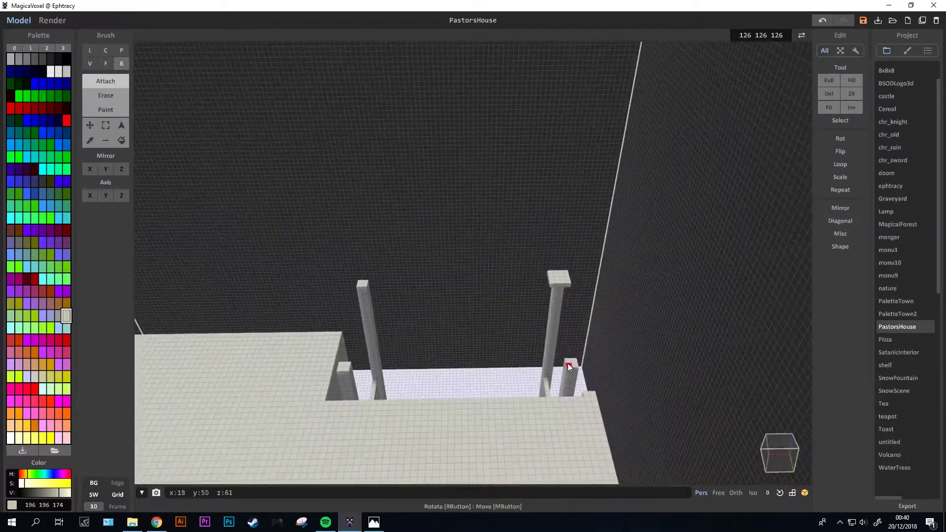
scroll(568, 363, down, 5)
mouse_move(516, 409)
right_down()
mouse_move(397, 142)
mouse_move(327, 332)
mouse_move(634, 422)
mouse_move(516, 349)
mouse_move(383, 308)
mouse_move(447, 140)
right_up()
Orbit around the porch and front door to inspect the posts.
key(f)
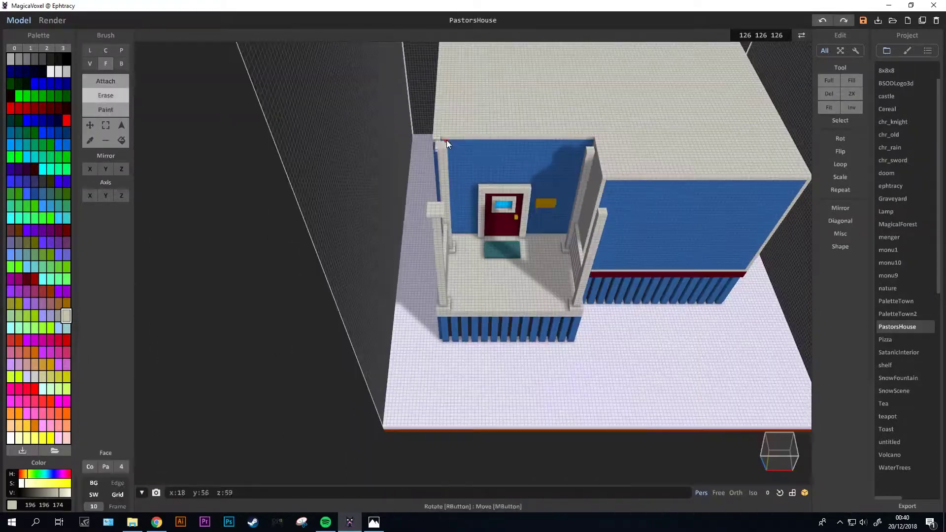
right_drag(559, 105, 456, 53)
mouse_move(750, 70)
right_down()
mouse_move(553, 205)
mouse_move(465, 243)
mouse_move(598, 225)
mouse_move(488, 264)
mouse_move(391, 279)
mouse_move(450, 308)
mouse_move(409, 353)
mouse_move(513, 318)
mouse_move(525, 332)
mouse_move(494, 346)
mouse_move(556, 336)
mouse_move(585, 269)
mouse_move(532, 266)
mouse_move(560, 275)
mouse_move(551, 205)
mouse_move(468, 307)
mouse_move(471, 248)
mouse_move(422, 304)
mouse_move(406, 308)
mouse_move(486, 251)
mouse_move(554, 375)
mouse_move(442, 418)
mouse_move(490, 408)
mouse_move(510, 328)
mouse_move(346, 347)
mouse_move(535, 347)
mouse_move(565, 261)
right_up()
scroll(565, 261, down, 5)
scroll(525, 328, up, 5)
mouse_move(369, 487)
right_down()
mouse_move(358, 416)
mouse_move(487, 386)
mouse_move(272, 315)
mouse_move(514, 204)
mouse_move(393, 271)
mouse_move(569, 229)
mouse_move(430, 167)
mouse_move(667, 211)
mouse_move(467, 285)
mouse_move(300, 399)
mouse_move(260, 297)
mouse_move(337, 189)
mouse_move(453, 359)
mouse_move(663, 283)
mouse_move(589, 328)
mouse_move(666, 297)
mouse_move(357, 392)
mouse_move(148, 106)
mouse_move(663, 258)
mouse_move(131, 73)
mouse_move(633, 333)
mouse_move(321, 289)
mouse_move(352, 388)
mouse_move(384, 295)
mouse_move(390, 454)
mouse_move(101, 84)
right_up()
scroll(346, 345, up, 3)
scroll(271, 314, down, 3)
Undo a stray edit and add a new white pillar in front of the porch.
key(f)
key(l)
key(f)
key(ctrl+z)
scroll(384, 295, up, 5)
drag(391, 442, 390, 383)
mouse_move(391, 383)
right_down()
mouse_move(391, 323)
mouse_move(403, 299)
mouse_move(360, 285)
mouse_move(378, 274)
mouse_move(432, 307)
mouse_move(396, 300)
mouse_move(524, 213)
mouse_move(376, 339)
mouse_move(403, 208)
mouse_move(356, 223)
mouse_move(379, 201)
mouse_move(511, 201)
mouse_move(555, 217)
mouse_move(438, 337)
mouse_move(469, 307)
mouse_move(400, 292)
mouse_move(427, 322)
mouse_move(501, 345)
mouse_move(338, 359)
mouse_move(331, 424)
right_up()
scroll(360, 285, down, 3)
scroll(377, 273, up, 2)
Alternate Line and Face brushes while shaping the porch columns, ending at a column top.
key(l)
scroll(555, 217, down, 3)
key(f)
key(l)
scroll(491, 291, up, 3)
scroll(427, 322, down, 3)
key(f)
scroll(331, 424, down, 3)
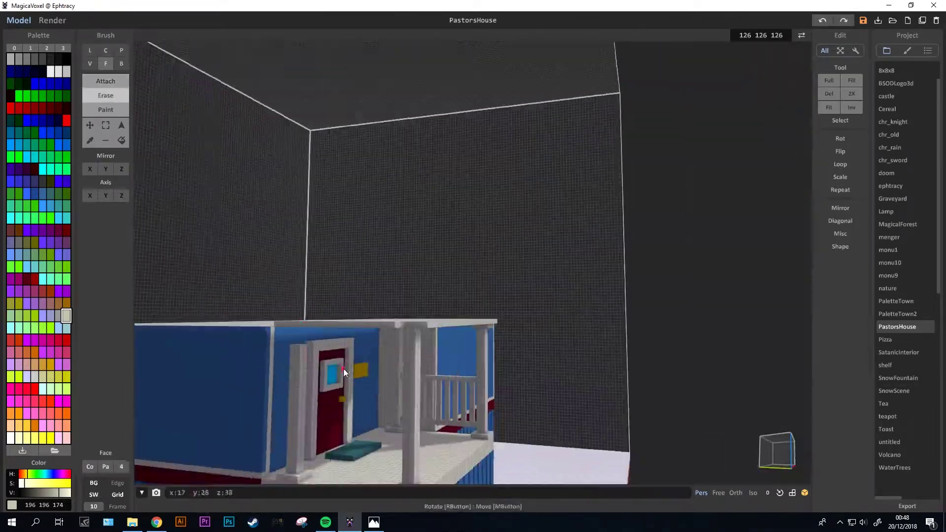
key(l)
scroll(412, 327, up, 3)
mouse_move(487, 307)
right_down()
mouse_move(228, 384)
mouse_move(330, 218)
mouse_move(118, 91)
mouse_move(268, 149)
mouse_move(383, 246)
mouse_move(407, 122)
mouse_move(295, 189)
mouse_move(262, 407)
mouse_move(240, 390)
mouse_move(305, 366)
mouse_move(206, 404)
mouse_move(309, 439)
mouse_move(345, 349)
mouse_move(304, 267)
mouse_move(383, 285)
mouse_move(521, 260)
mouse_move(156, 167)
mouse_move(501, 312)
mouse_move(297, 303)
mouse_move(242, 258)
mouse_move(279, 264)
mouse_move(618, 199)
mouse_move(466, 172)
mouse_move(380, 288)
mouse_move(445, 323)
mouse_move(378, 302)
right_up()
Draw a white window block on the right wall and switch to erasing to recess it.
scroll(402, 234, up, 2)
scroll(379, 288, down, 5)
scroll(444, 322, up, 5)
key(b)
drag(562, 247, 705, 316)
mouse_move(565, 429)
right_down()
mouse_move(604, 354)
mouse_move(493, 316)
right_up()
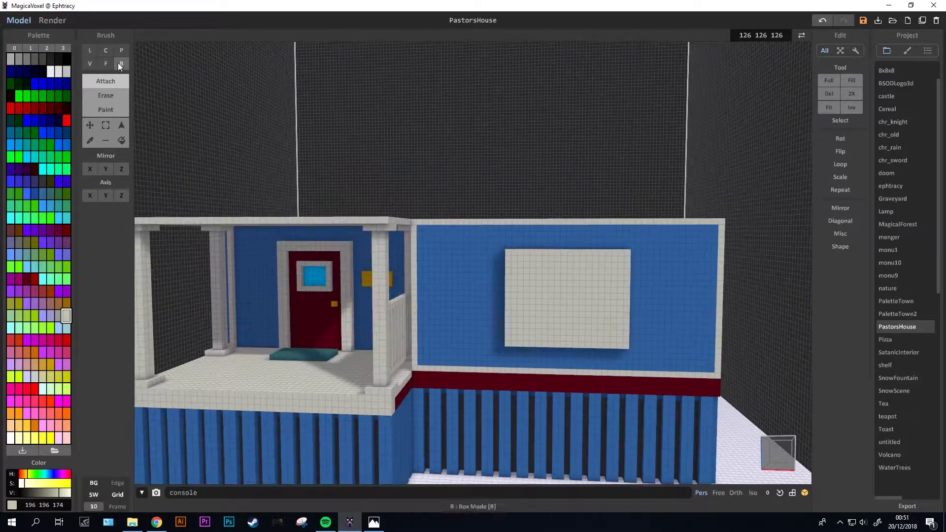
click(111, 95)
click(106, 63)
Fill the window opening with an orange block.
click(106, 85)
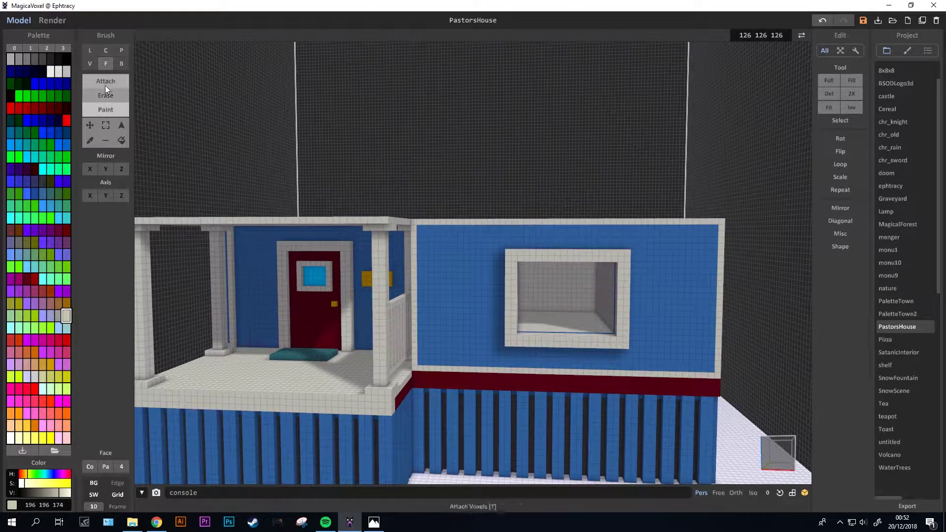
mouse_move(592, 319)
right_down()
mouse_move(687, 335)
mouse_move(500, 326)
right_up()
click(34, 425)
key(b)
drag(523, 353, 566, 372)
Paint the window pane cyan and check the glass in the render preview.
key(f)
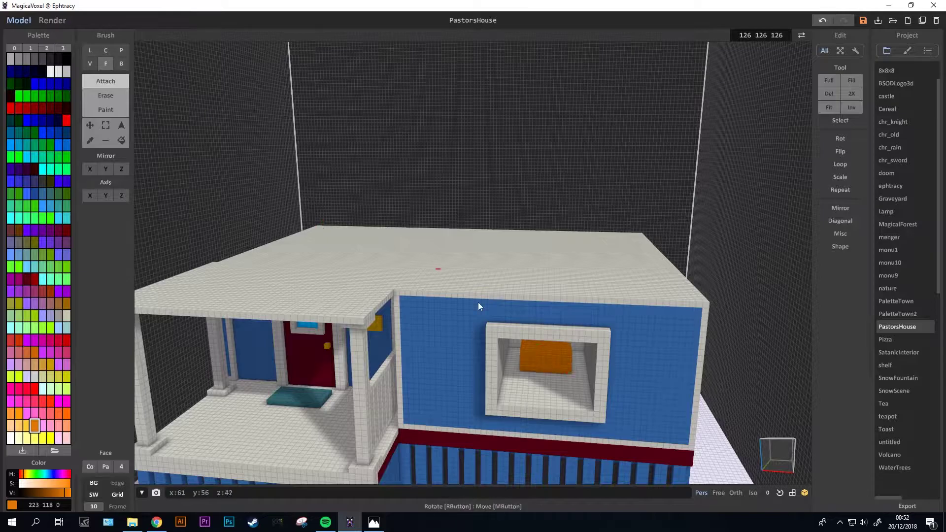
right_drag(479, 303, 533, 303)
alt+click(293, 302)
mouse_move(293, 302)
right_down()
mouse_move(438, 424)
mouse_move(462, 422)
right_up()
click(418, 271)
click(53, 20)
Return to Model mode, orbit around the house, then switch back to the render preview.
right_drag(493, 314, 483, 294)
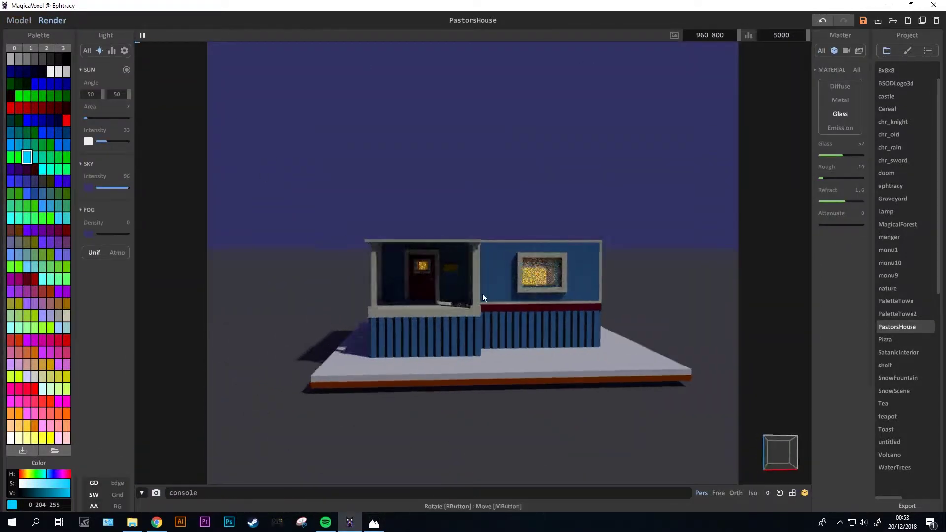
key(Tab)
scroll(544, 300, up, 3)
scroll(537, 280, up, 2)
mouse_move(349, 197)
right_down()
mouse_move(566, 340)
mouse_move(534, 325)
mouse_move(541, 440)
right_up()
scroll(542, 347, up, 3)
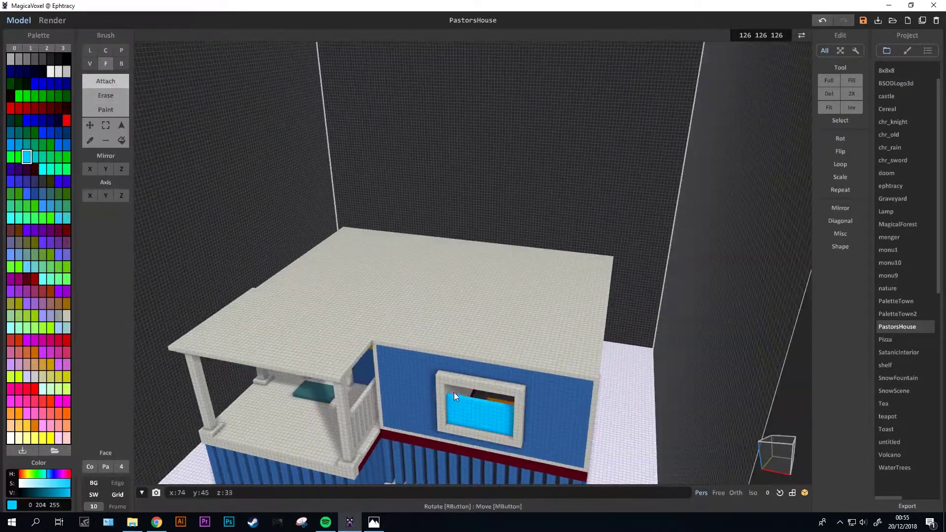
click(52, 21)
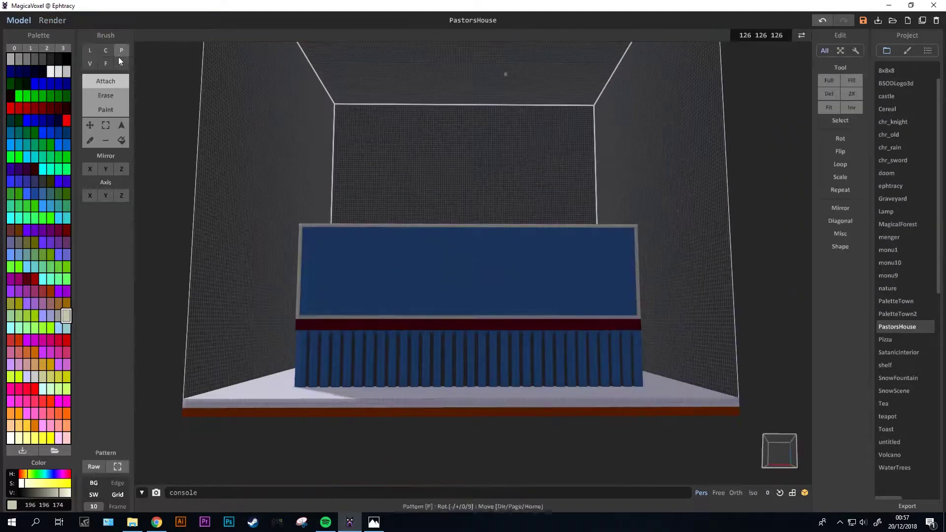
Box-draw a grey frame block on the blue wall and carve a recess into it.
click(121, 63)
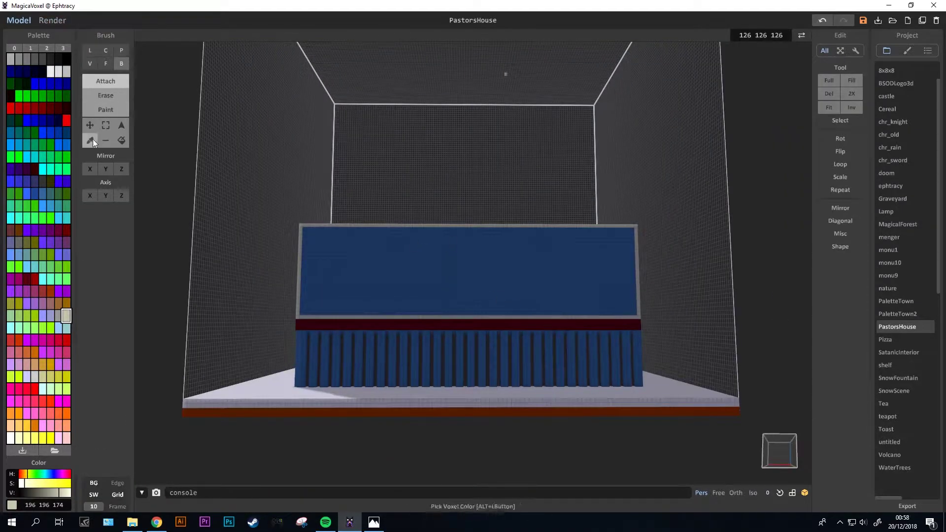
drag(417, 242, 512, 302)
right_drag(487, 243, 389, 161)
drag(435, 245, 481, 257)
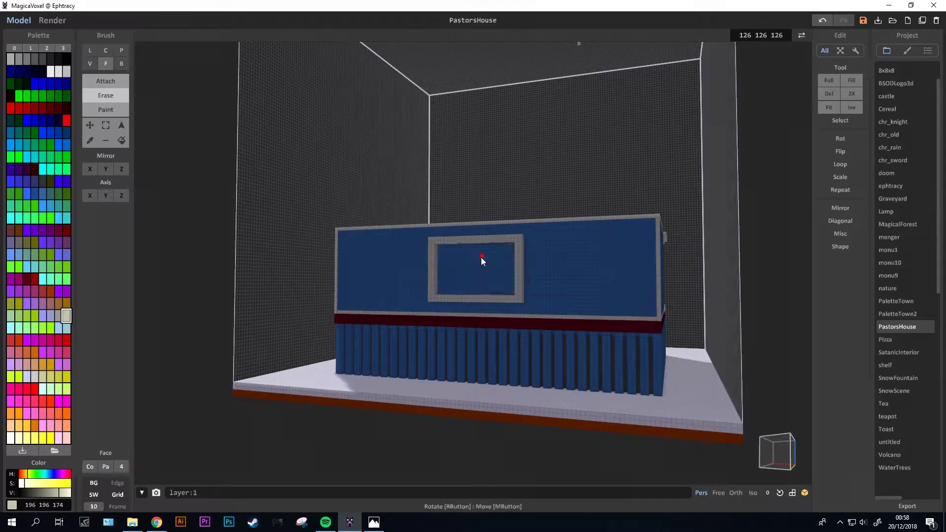
scroll(481, 257, up, 5)
right_drag(487, 275, 453, 251)
Add an orange block inside the recess and paint the window sill grey.
click(106, 81)
right_drag(326, 274, 374, 246)
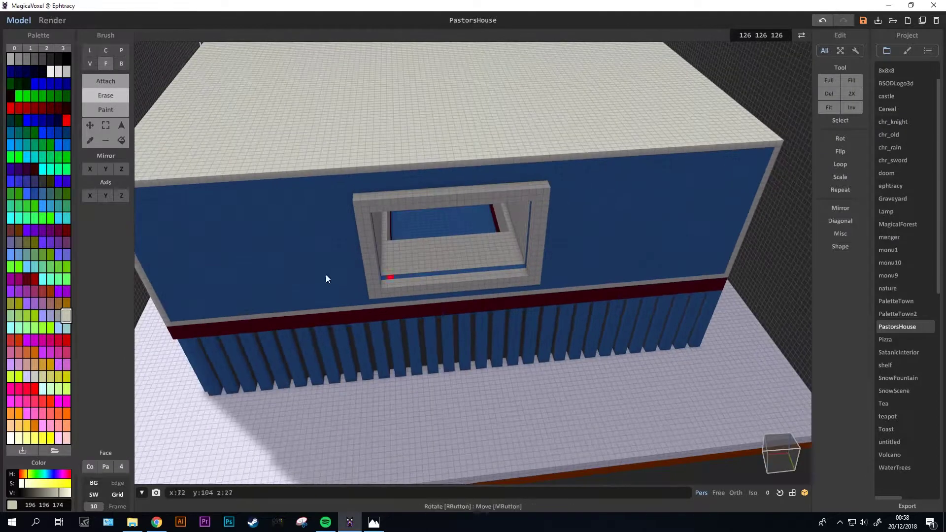
click(34, 424)
drag(428, 223, 432, 239)
key(f)
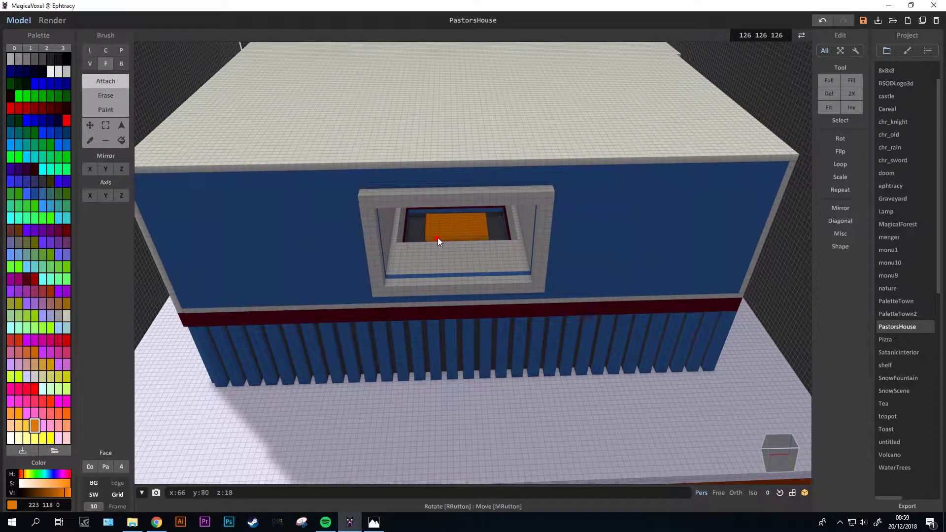
right_drag(438, 237, 375, 207)
click(106, 110)
click(65, 315)
Fill the window opening with cyan pane voxels and set them to Glass material.
mouse_move(342, 154)
right_down()
mouse_move(496, 271)
mouse_move(534, 289)
mouse_move(428, 284)
right_up()
click(27, 157)
click(469, 285)
key(a)
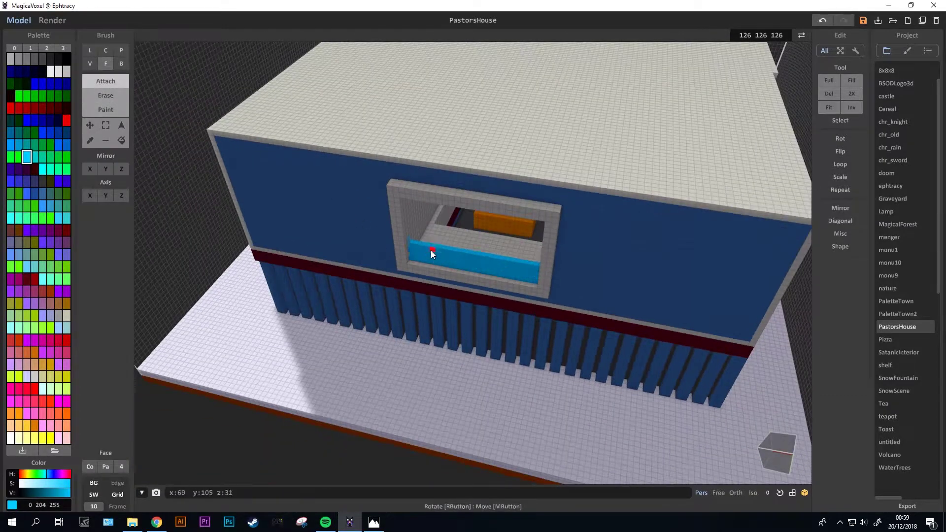
drag(429, 283, 434, 216)
right_drag(415, 217, 44, 30)
key(ctrl+z)
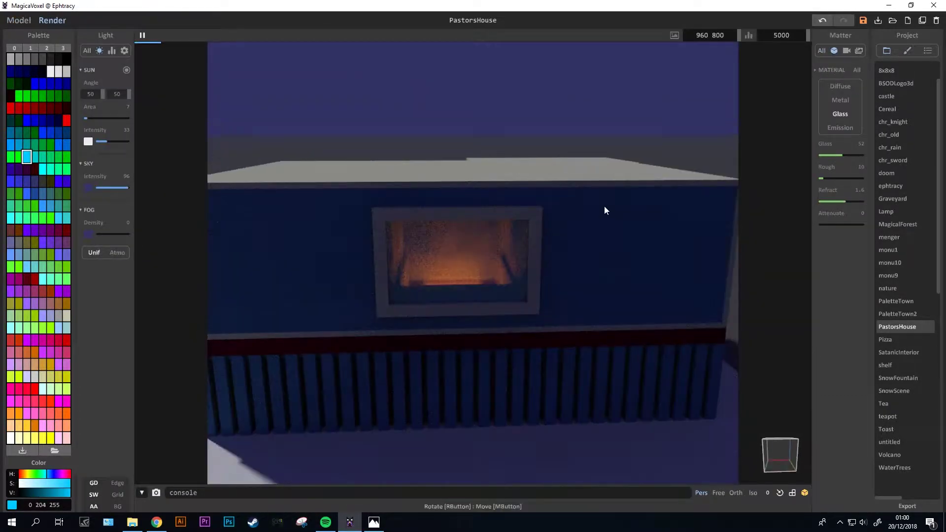
click(89, 50)
right_drag(112, 156, 268, 188)
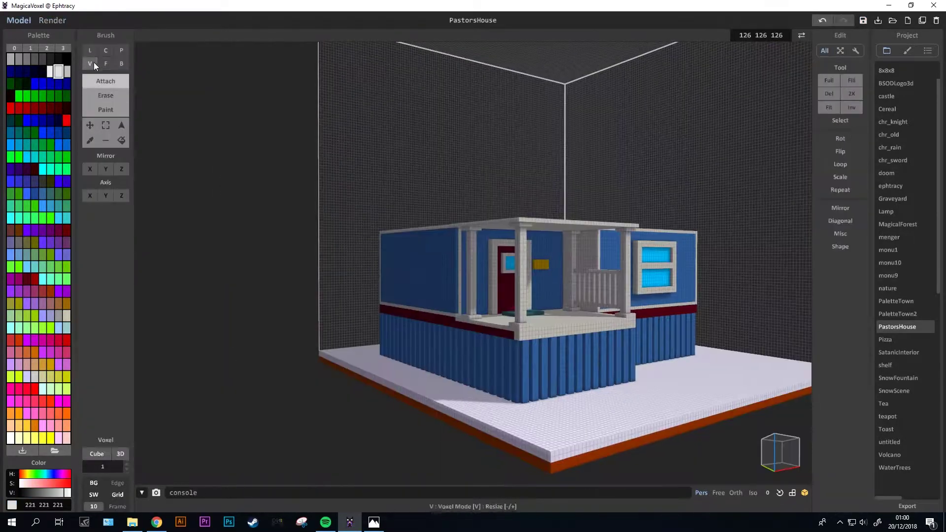
Pile white snow voxels along the front base of the house.
drag(428, 457, 447, 431)
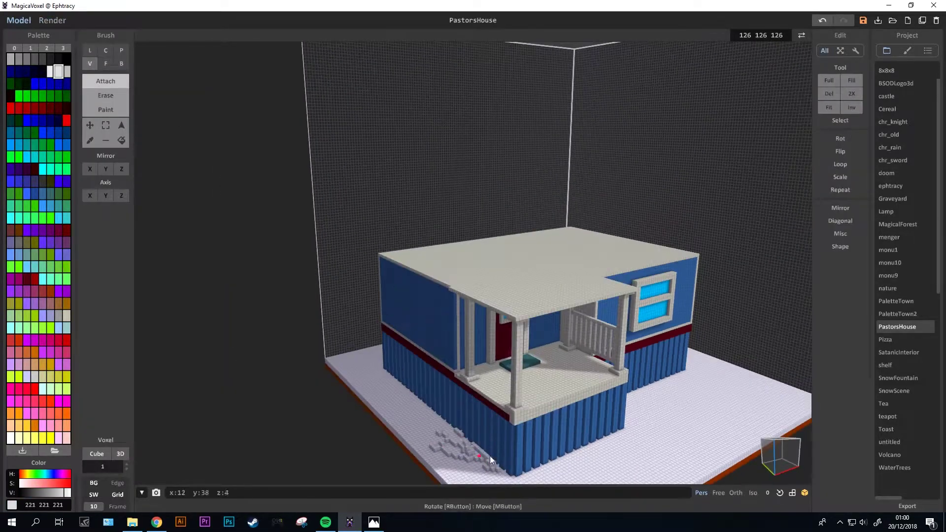
mouse_move(490, 456)
right_down()
mouse_move(518, 407)
mouse_move(543, 469)
mouse_move(404, 473)
mouse_move(301, 389)
right_up()
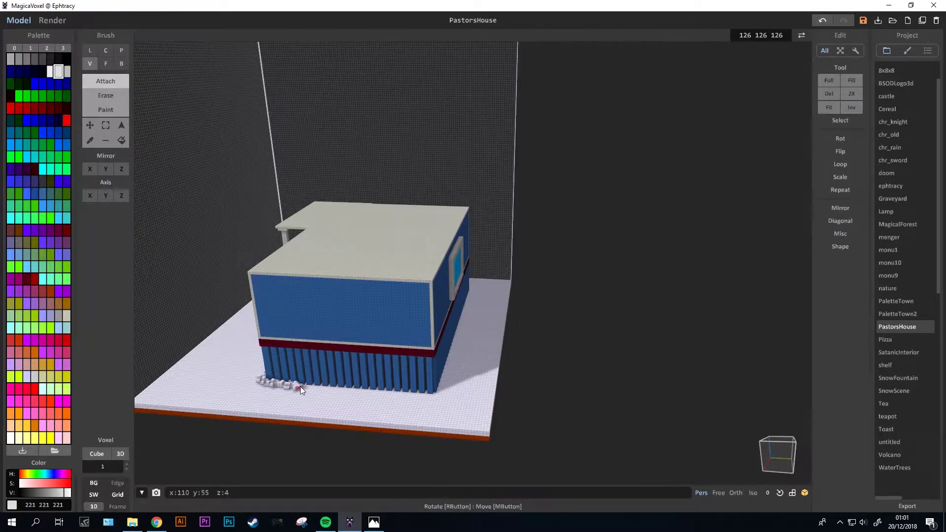
mouse_move(405, 393)
right_down()
mouse_move(320, 408)
mouse_move(385, 356)
right_up()
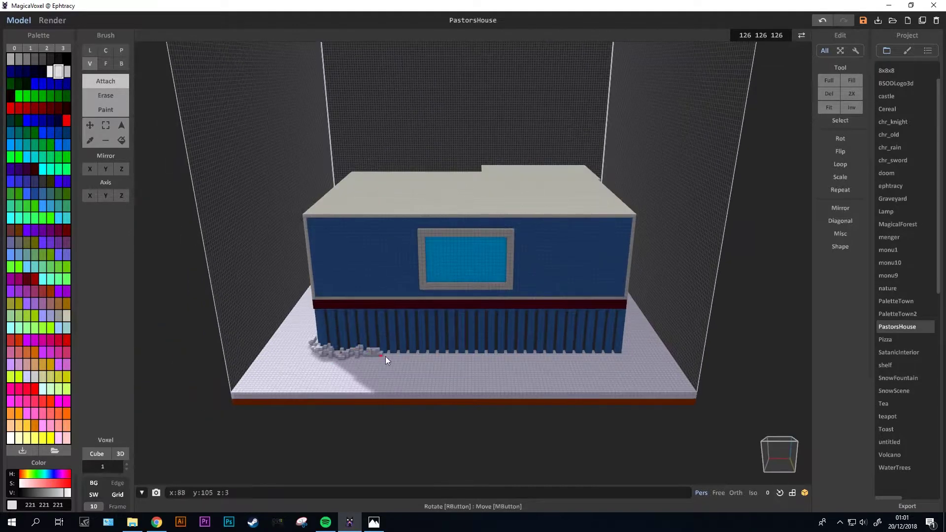
scroll(402, 355, up, 3)
drag(510, 370, 596, 370)
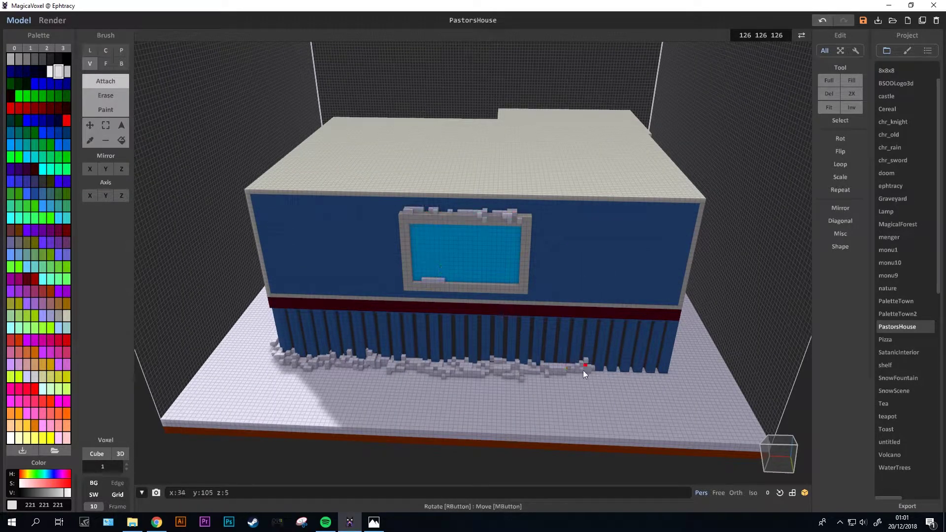
mouse_move(583, 372)
right_down()
mouse_move(597, 395)
mouse_move(509, 427)
right_up()
Add three white snow clumps on top of the window frame.
click(515, 300)
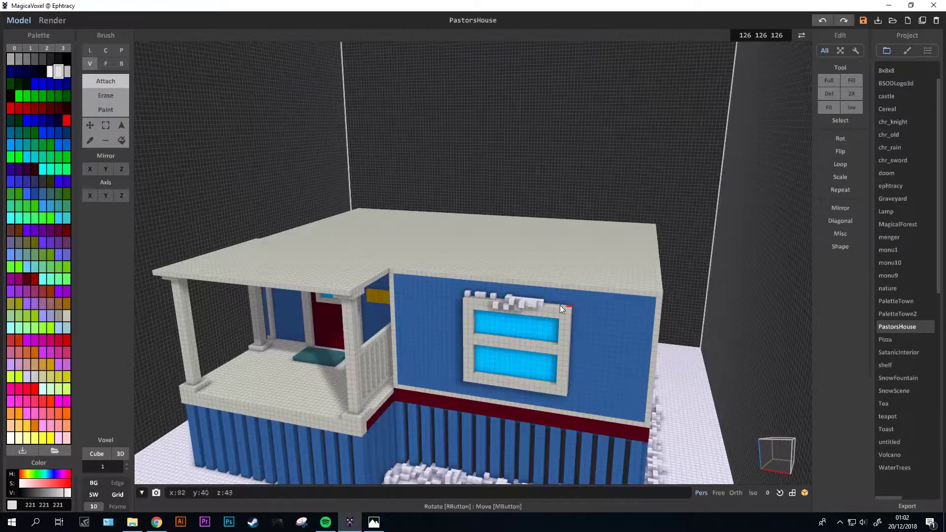
click(490, 305)
click(555, 307)
scroll(531, 341, down, 5)
right_drag(407, 400, 345, 395)
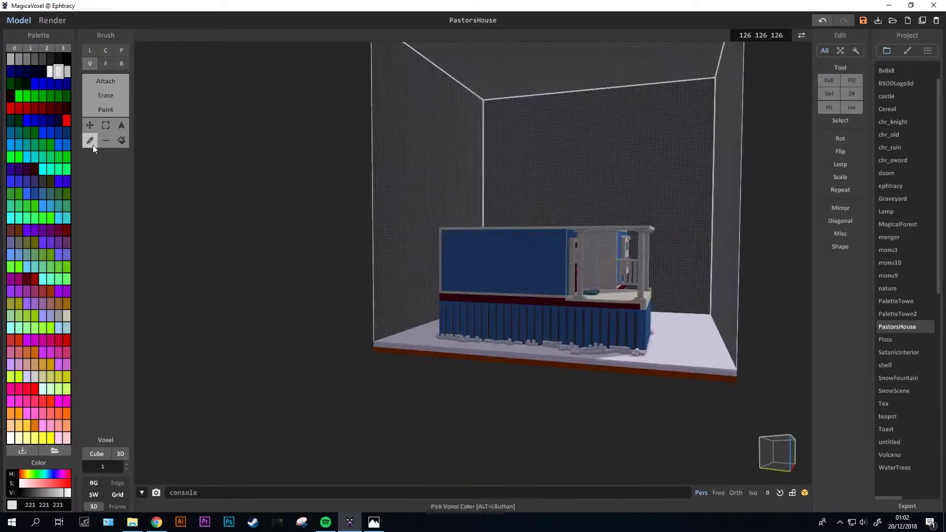
Try painting a face dark red, undo it, and pick light grey instead.
click(106, 63)
alt+click(529, 298)
mouse_move(444, 345)
right_down()
mouse_move(529, 298)
mouse_move(301, 296)
right_up()
key(ctrl+z)
alt+click(371, 331)
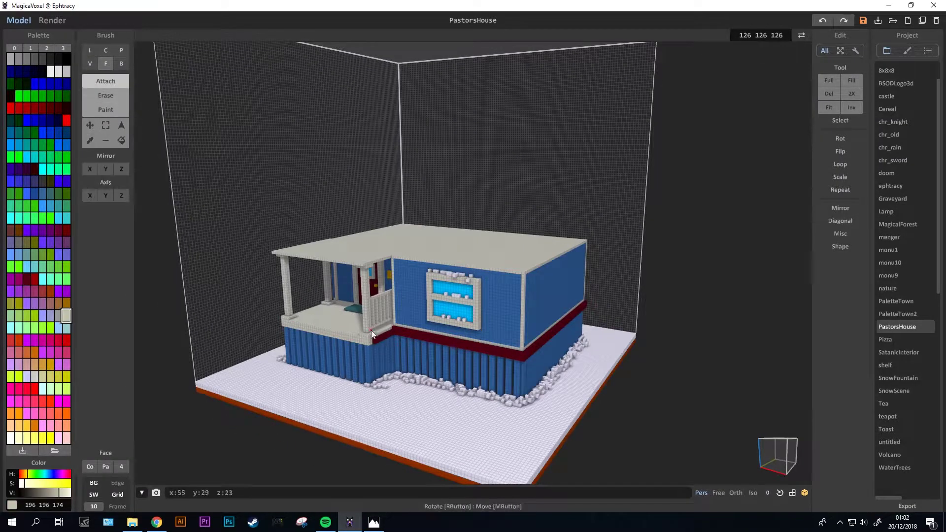
right_drag(371, 331, 162, 155)
scroll(162, 155, up, 3)
Return to Attach with white and drag snow clumps along the red trim band.
click(488, 350)
mouse_move(564, 382)
right_down()
mouse_move(396, 359)
mouse_move(593, 314)
mouse_move(510, 359)
right_up()
scroll(396, 360, down, 5)
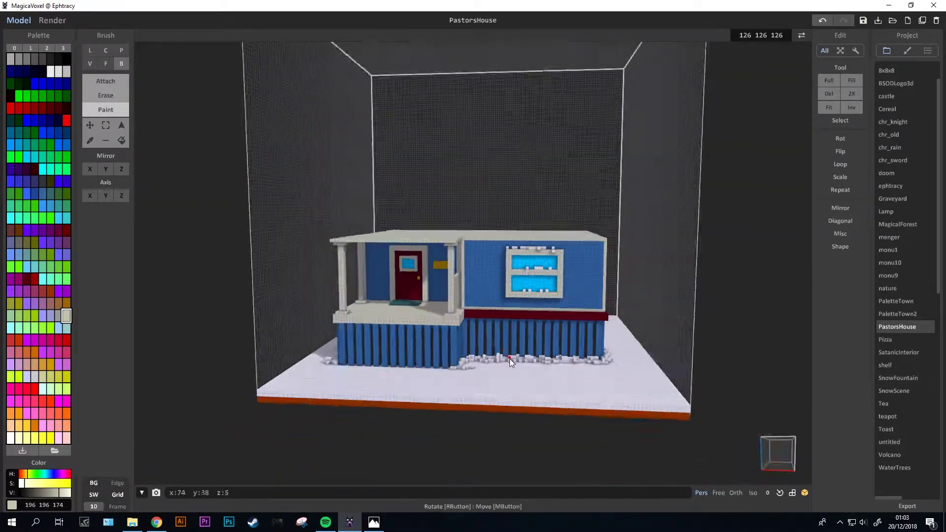
scroll(510, 358, up, 3)
click(105, 81)
click(58, 71)
mouse_move(344, 296)
right_down()
mouse_move(564, 441)
mouse_move(365, 439)
mouse_move(458, 361)
mouse_move(437, 402)
mouse_move(361, 318)
mouse_move(502, 302)
mouse_move(512, 348)
mouse_move(552, 421)
mouse_move(677, 419)
mouse_move(665, 432)
right_up()
scroll(367, 439, down, 3)
Inspect the porch and front door from several angles, switching between Face and Line brushes.
scroll(512, 348, up, 3)
scroll(552, 420, up, 3)
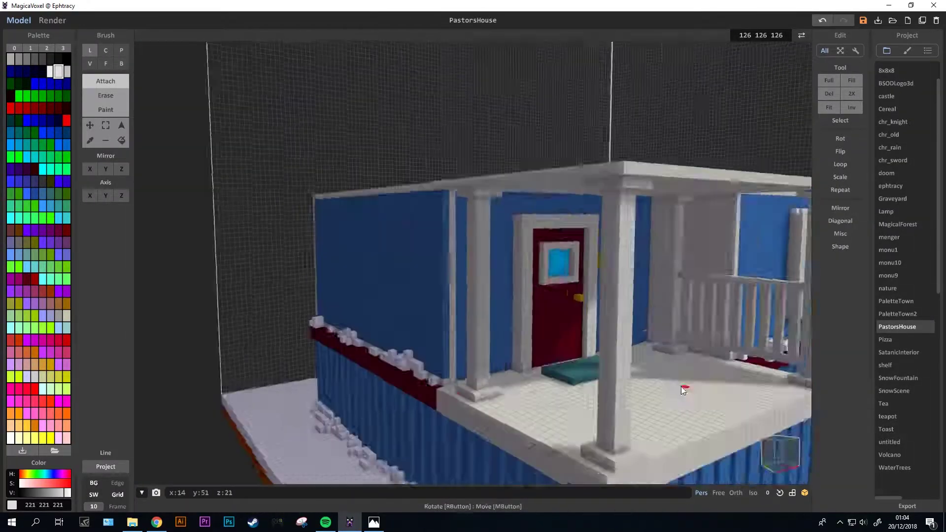
scroll(666, 432, down, 3)
scroll(666, 432, up, 3)
click(106, 64)
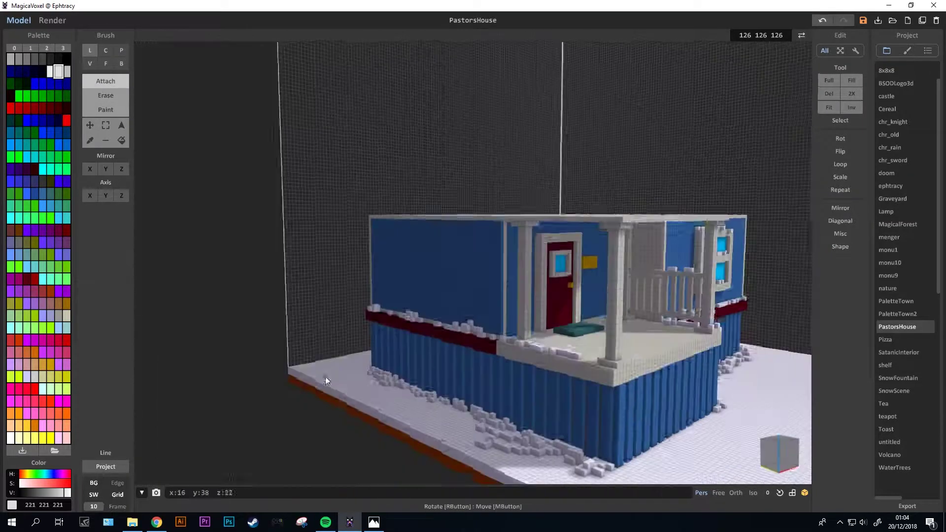
mouse_move(325, 376)
right_down()
mouse_move(495, 347)
mouse_move(278, 175)
mouse_move(468, 380)
right_up()
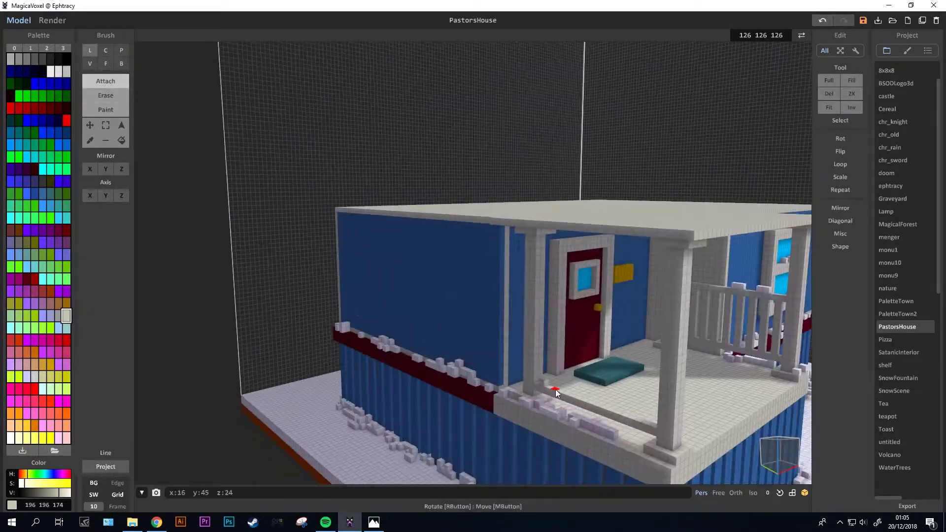
click(89, 49)
mouse_move(690, 424)
right_down()
mouse_move(636, 415)
mouse_move(552, 359)
right_up()
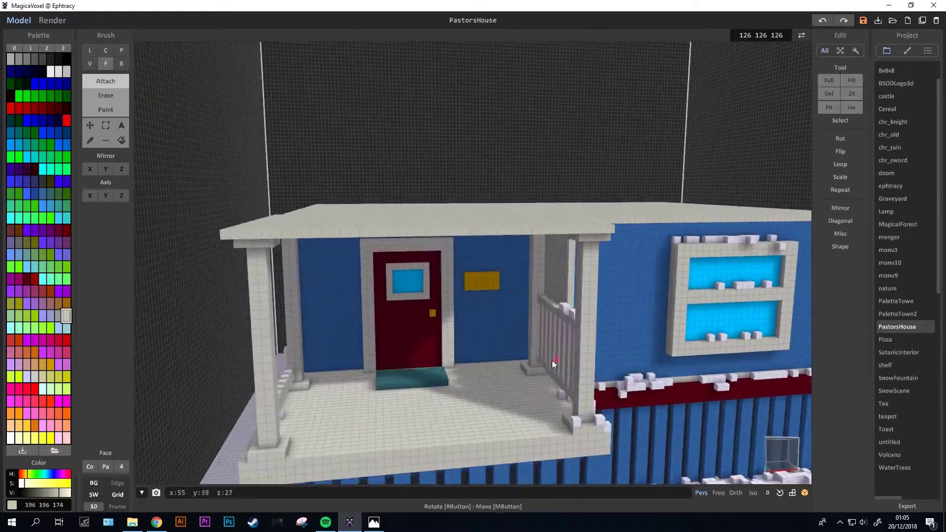
scroll(233, 320, up, 3)
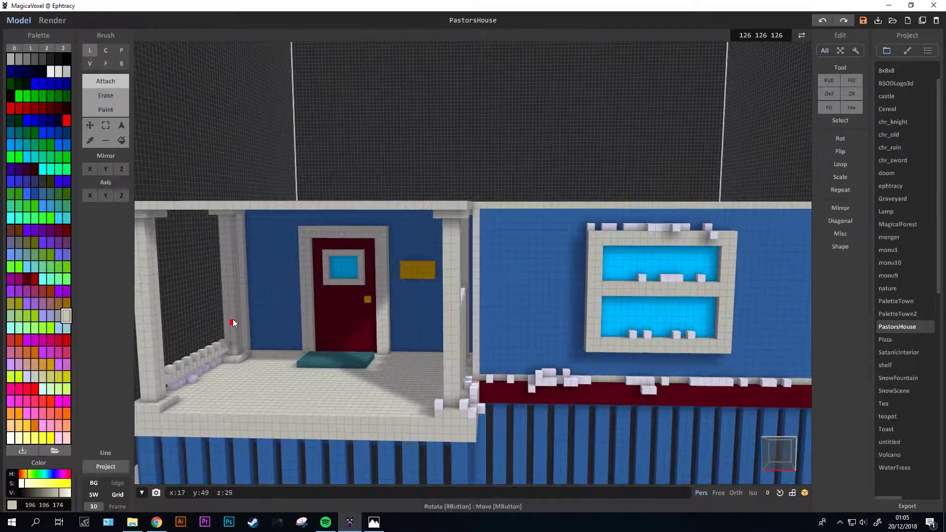
click(105, 63)
right_drag(296, 345, 575, 427)
scroll(523, 408, down, 3)
Preview the render, then return to the model with the Box brush, viewing the roof from above.
key(Tab)
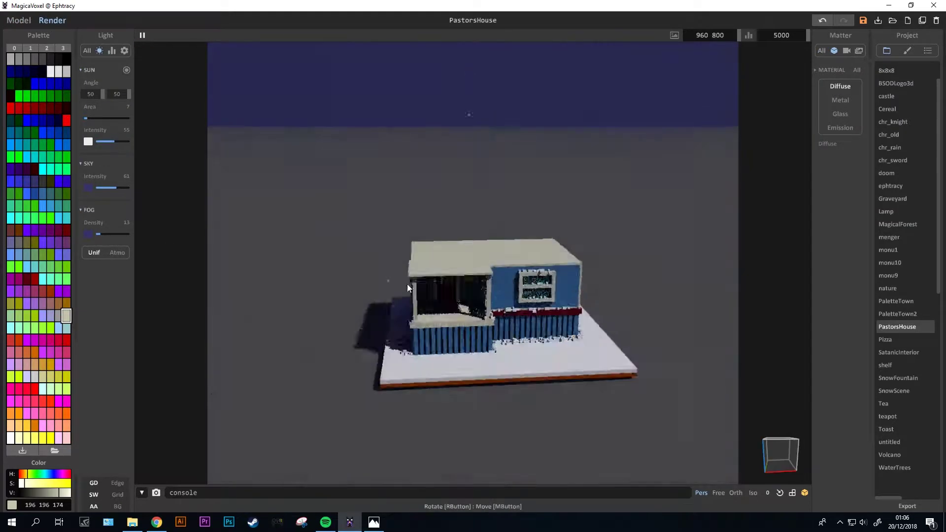
key(Tab)
key(b)
scroll(315, 376, up, 3)
right_drag(316, 377, 560, 451)
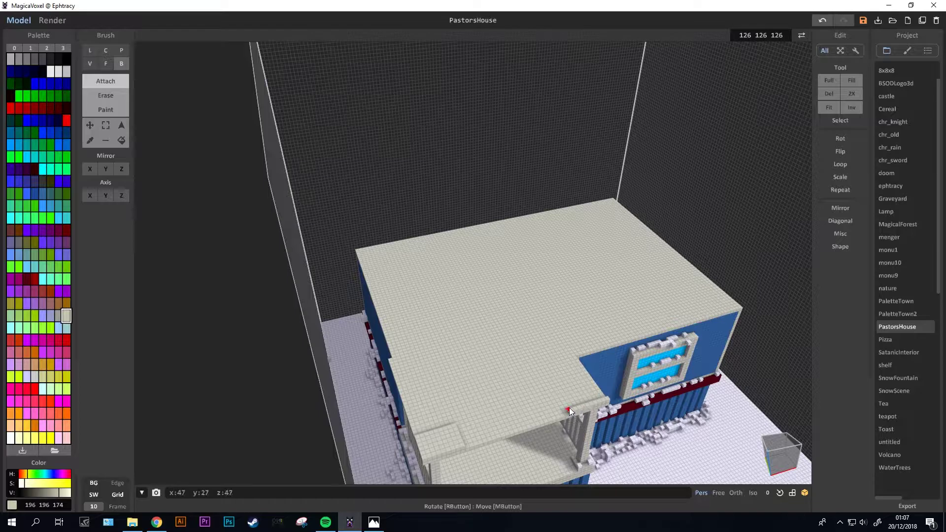
Switch to the Line brush and undo early attempts at the roof outline.
mouse_move(569, 407)
right_down()
mouse_move(461, 437)
mouse_move(281, 322)
mouse_move(400, 381)
mouse_move(400, 449)
mouse_move(473, 458)
mouse_move(484, 389)
mouse_move(208, 117)
mouse_move(404, 433)
mouse_move(490, 342)
mouse_move(159, 134)
right_up()
key(ctrl+z)
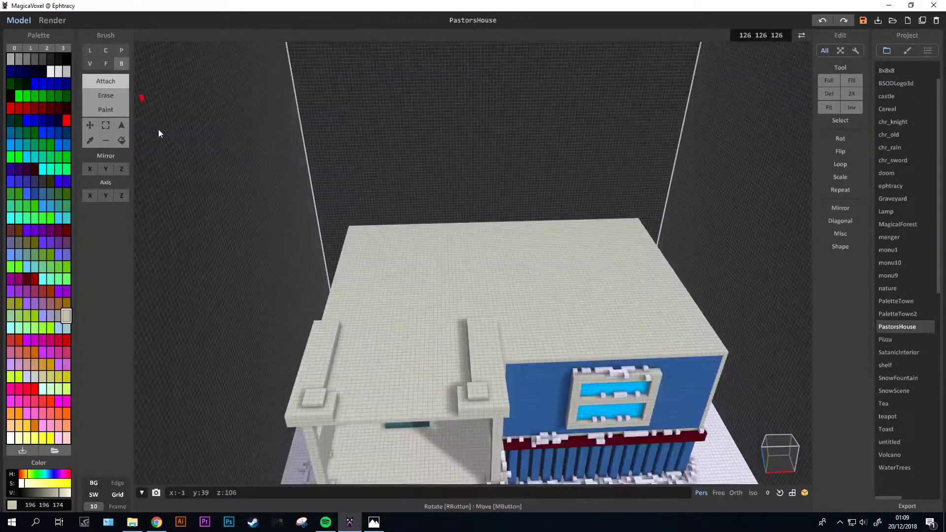
key(l)
mouse_move(321, 395)
right_down()
mouse_move(261, 335)
mouse_move(388, 424)
mouse_move(293, 363)
mouse_move(338, 384)
mouse_move(261, 320)
mouse_move(341, 327)
mouse_move(240, 279)
mouse_move(334, 402)
right_up()
key(ctrl+z)
mouse_move(303, 348)
right_down()
mouse_move(239, 336)
mouse_move(458, 393)
mouse_move(626, 363)
right_up()
key(ctrl+z)
Draw the first stepped grey edge and small blocks along the porch roof.
mouse_move(626, 363)
mouse_down()
mouse_move(610, 345)
mouse_move(599, 351)
mouse_up()
mouse_move(598, 352)
right_down()
mouse_move(539, 419)
mouse_move(631, 355)
mouse_move(492, 314)
mouse_move(583, 311)
mouse_move(546, 356)
mouse_move(456, 376)
mouse_move(246, 373)
right_up()
key(ctrl+z)
click(245, 374)
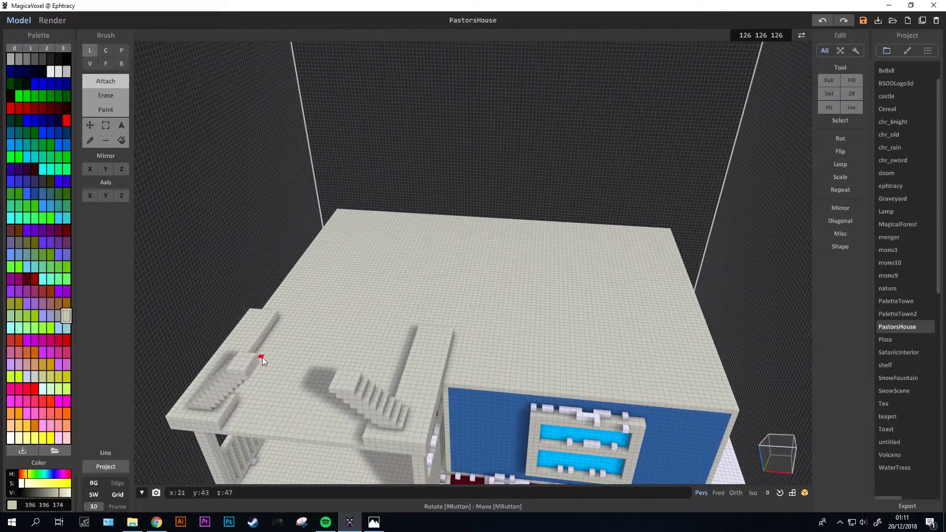
click(252, 361)
mouse_move(253, 359)
right_down()
mouse_move(447, 379)
mouse_move(527, 362)
mouse_move(563, 386)
mouse_move(660, 304)
mouse_move(650, 336)
mouse_move(618, 363)
mouse_move(375, 313)
mouse_move(423, 329)
mouse_move(596, 338)
mouse_move(467, 176)
right_up()
key(ctrl+z)
key(ctrl+y)
Review the stepped A-shaped gable outline from above, undoing a stray edit.
scroll(597, 371, up, 2)
scroll(467, 176, up, 2)
scroll(435, 116, up, 3)
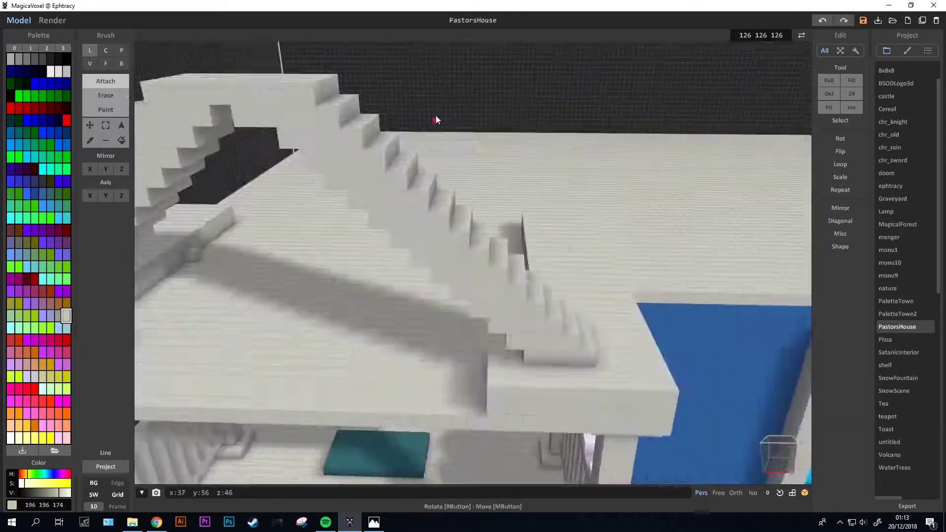
scroll(383, 106, down, 3)
mouse_move(383, 107)
right_down()
mouse_move(555, 169)
mouse_move(607, 298)
mouse_move(373, 262)
mouse_move(470, 473)
right_up()
key(ctrl+z)
scroll(471, 472, up, 2)
Extrude a dark red wall between the gable ends and fill the remaining gap in red.
click(106, 63)
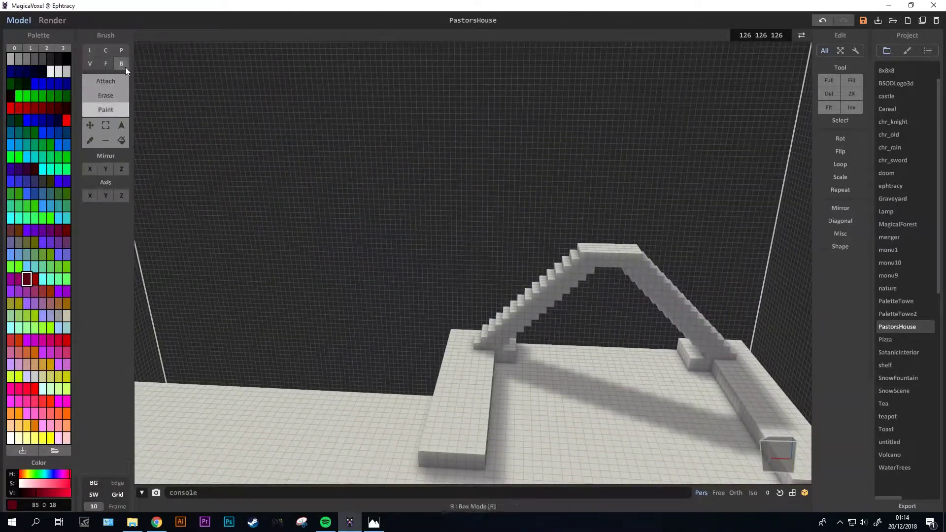
drag(707, 376, 343, 243)
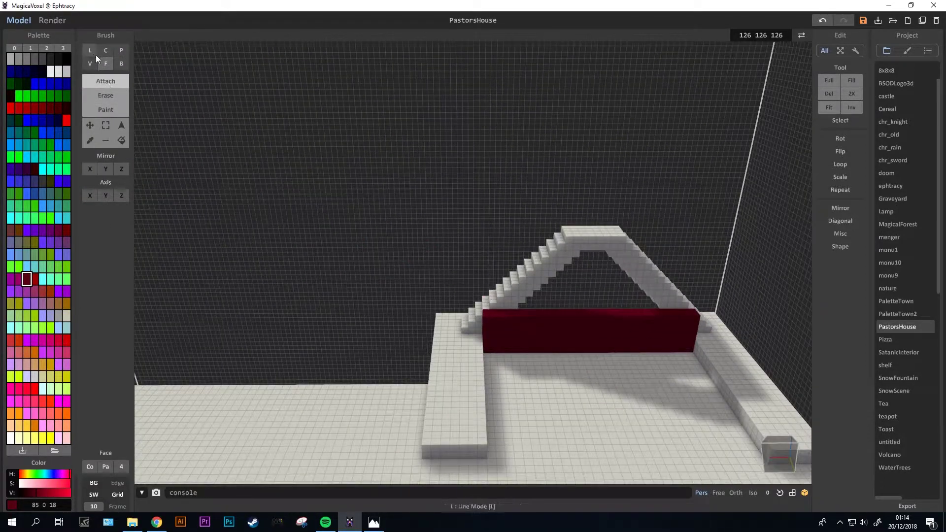
click(121, 63)
mouse_move(680, 307)
right_down()
mouse_move(622, 423)
mouse_move(613, 386)
mouse_move(523, 271)
mouse_move(335, 364)
mouse_move(462, 403)
right_up()
scroll(417, 320, up, 5)
key(ctrl+z)
click(427, 334)
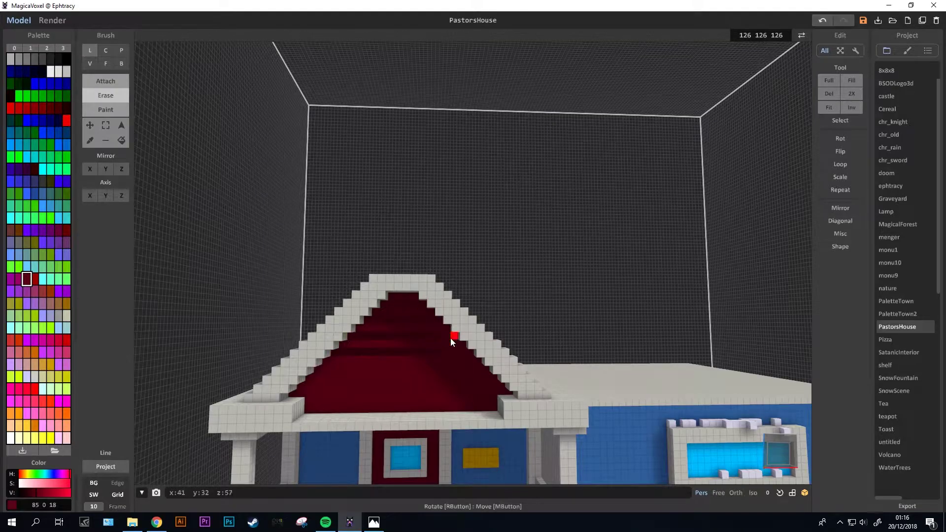
right_drag(486, 361, 403, 356)
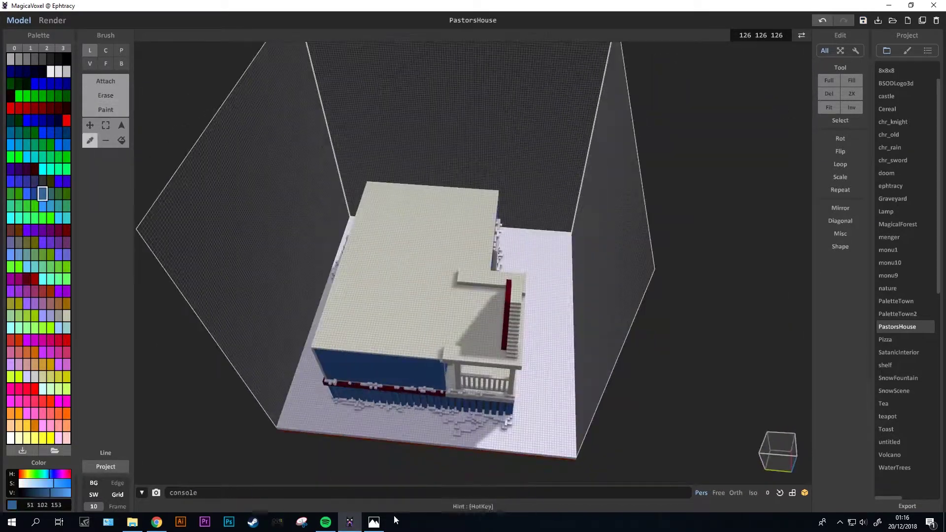
Lay a blue box layer over the top of the house.
click(42, 194)
click(121, 63)
scroll(401, 296, down, 2)
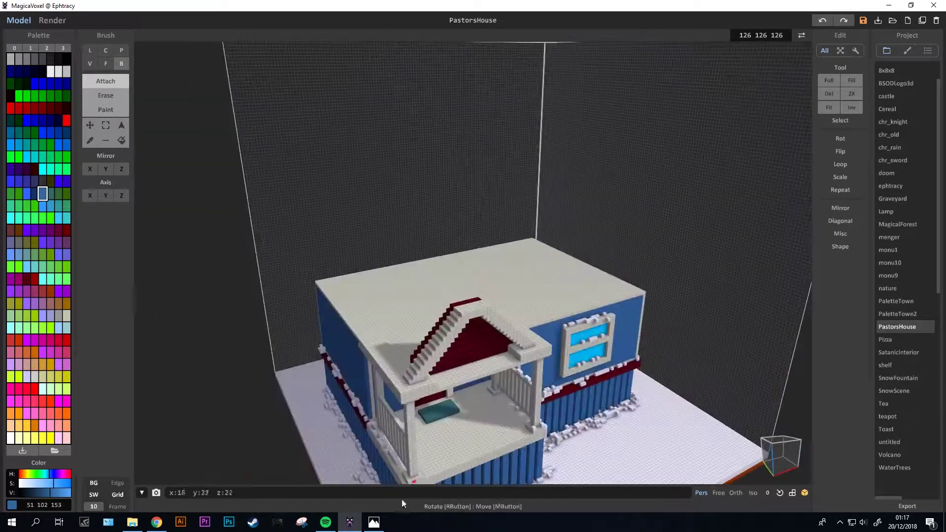
mouse_move(402, 346)
right_down()
mouse_move(256, 346)
mouse_move(298, 340)
right_up()
click(298, 340)
drag(312, 344, 359, 212)
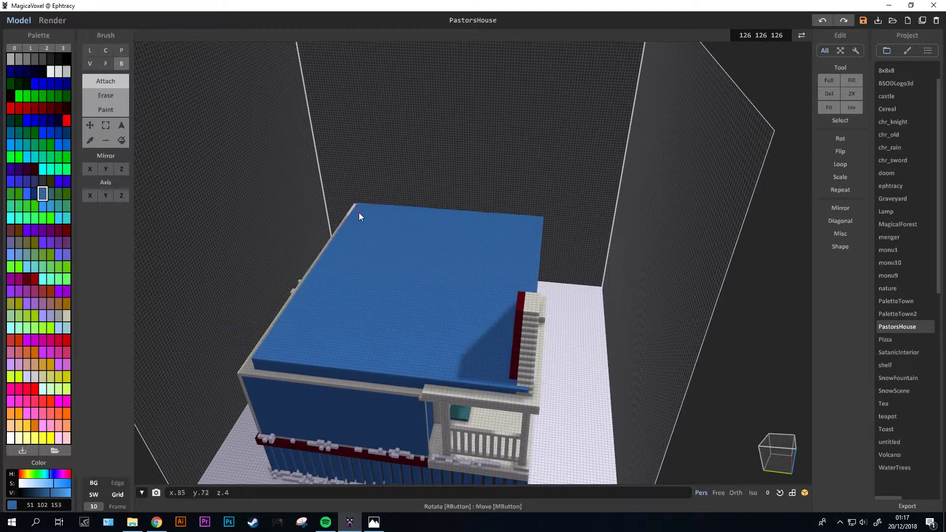
mouse_move(358, 213)
right_down()
mouse_move(500, 344)
mouse_move(346, 320)
right_up()
Replace the blue layer with dark grey voxels across the house top.
click(42, 59)
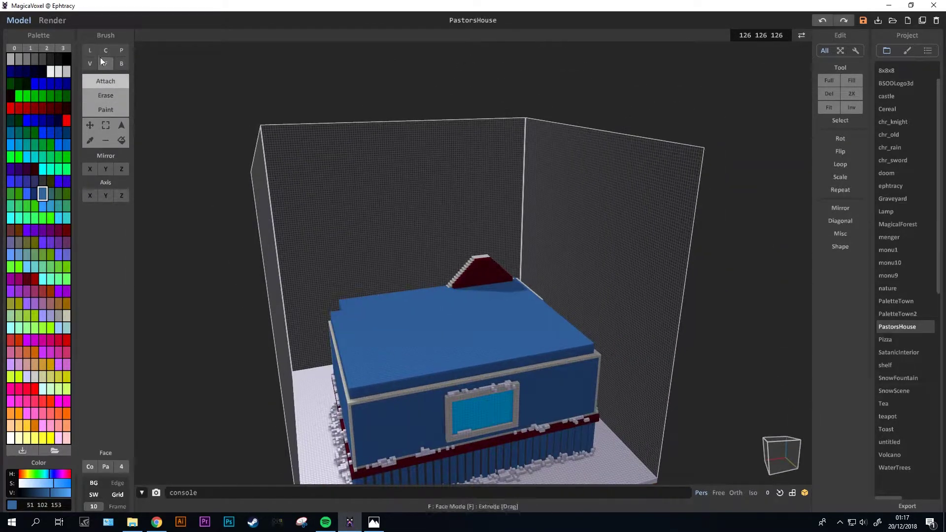
key(ctrl+z)
mouse_move(444, 295)
right_down()
mouse_move(554, 312)
mouse_move(597, 294)
right_up()
key(ctrl+z)
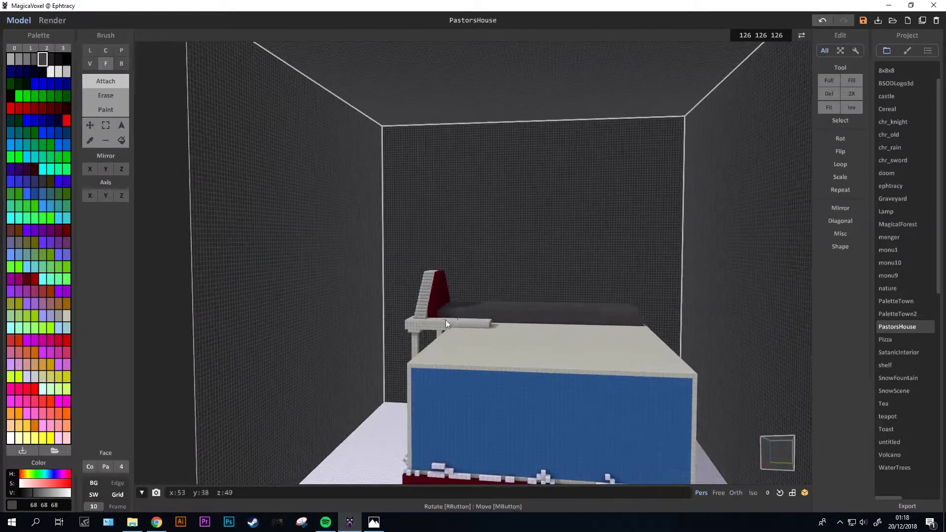
scroll(446, 321, down, 3)
scroll(547, 334, up, 3)
right_drag(385, 310, 483, 349)
drag(483, 349, 523, 337)
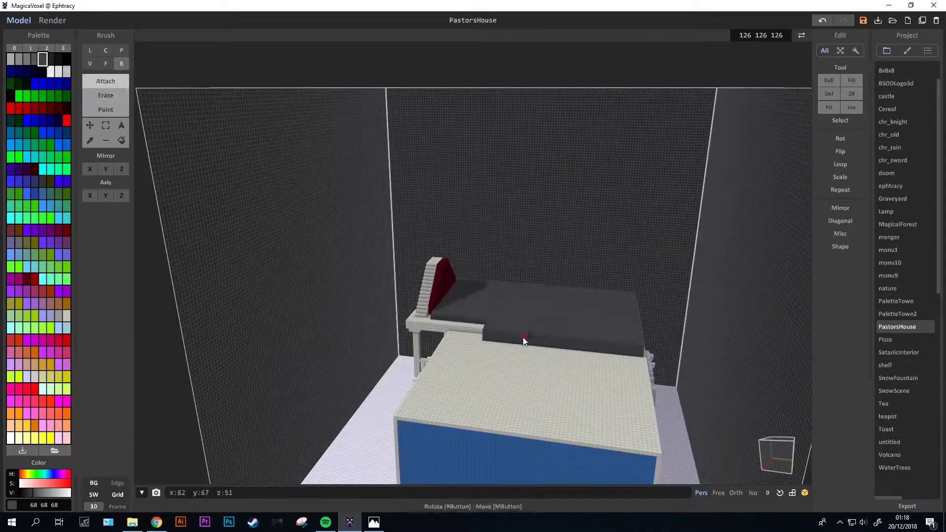
Extend the dark grey roof layer over the top with the Face brush.
key(f)
drag(498, 368, 561, 418)
scroll(561, 418, down, 5)
scroll(550, 416, up, 2)
mouse_move(551, 420)
right_down()
mouse_move(562, 334)
mouse_move(218, 148)
mouse_move(275, 190)
mouse_move(289, 298)
mouse_move(246, 361)
mouse_move(193, 355)
mouse_move(489, 351)
mouse_move(484, 341)
mouse_move(497, 334)
mouse_move(146, 86)
mouse_move(103, 83)
mouse_move(552, 400)
mouse_move(469, 407)
right_up()
key(b)
scroll(276, 316, up, 5)
key(f)
key(l)
scroll(470, 406, down, 5)
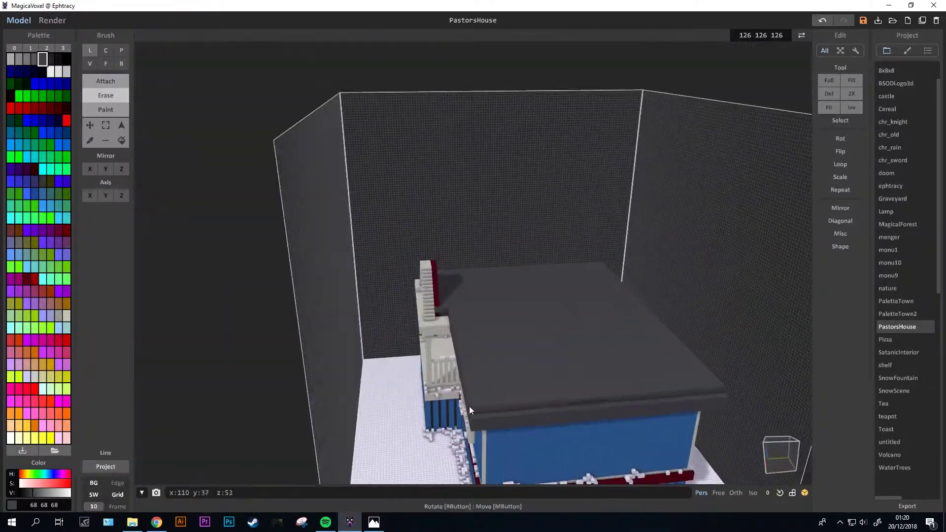
Check the roof from several angles, undoing and reapplying the last roof steps.
mouse_move(367, 258)
right_down()
mouse_move(382, 346)
mouse_move(420, 350)
right_up()
scroll(419, 350, up, 3)
key(ctrl+z)
key(ctrl+y)
scroll(370, 362, down, 3)
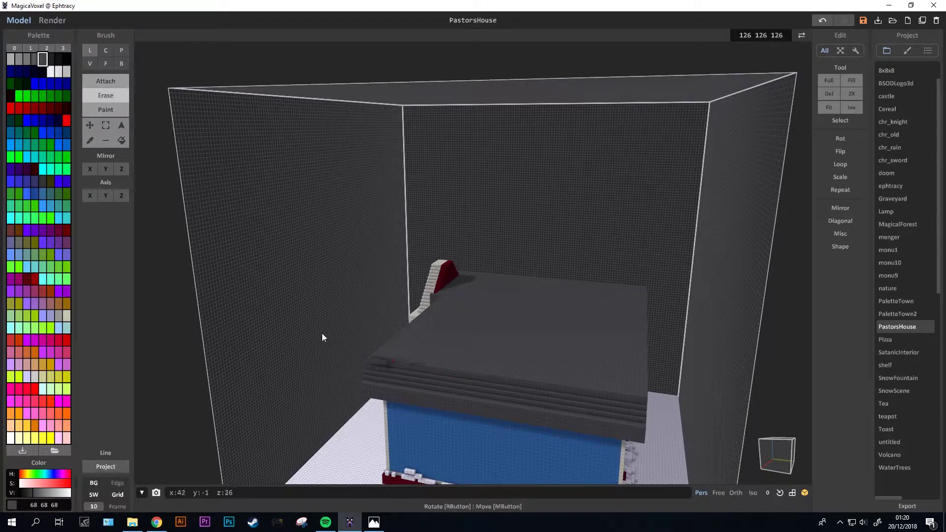
mouse_move(322, 339)
right_down()
mouse_move(429, 345)
mouse_move(327, 294)
mouse_move(567, 363)
right_up()
scroll(568, 363, up, 4)
scroll(568, 360, down, 4)
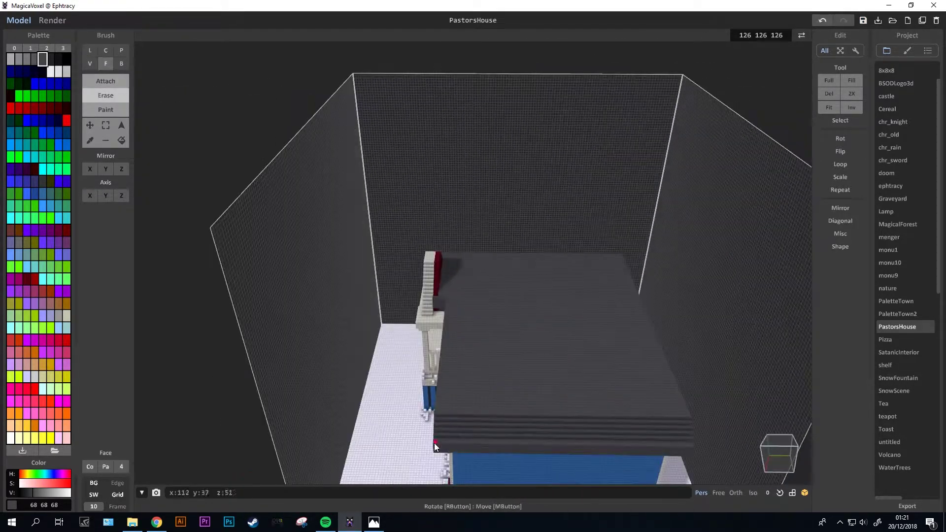
key(ctrl+z)
mouse_move(436, 438)
right_down()
mouse_move(555, 280)
mouse_move(623, 213)
mouse_move(326, 201)
mouse_move(528, 308)
mouse_move(394, 246)
right_up()
scroll(623, 211, up, 4)
key(ctrl+y)
scroll(529, 309, down, 3)
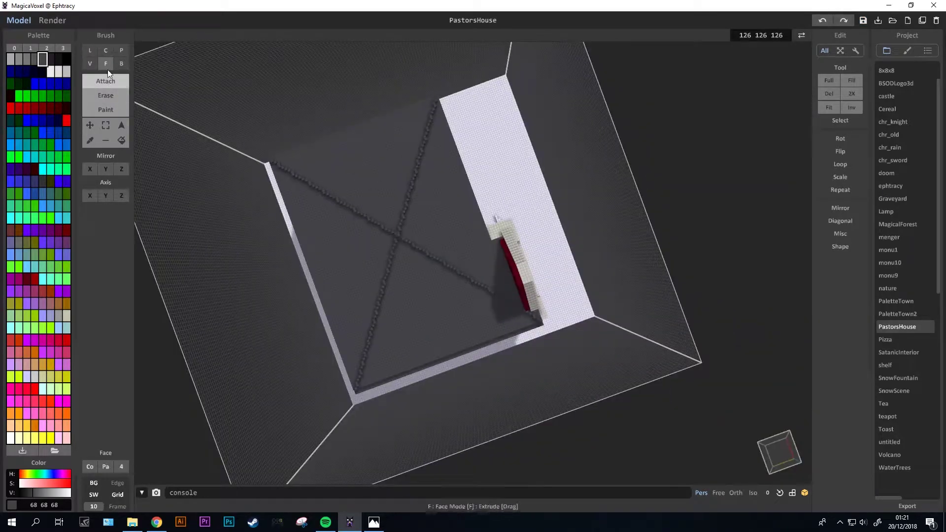
Turn on Mirror X so the roof slopes are built symmetrically.
click(106, 63)
mouse_move(459, 313)
right_down()
mouse_move(448, 295)
mouse_move(580, 293)
mouse_move(393, 296)
right_up()
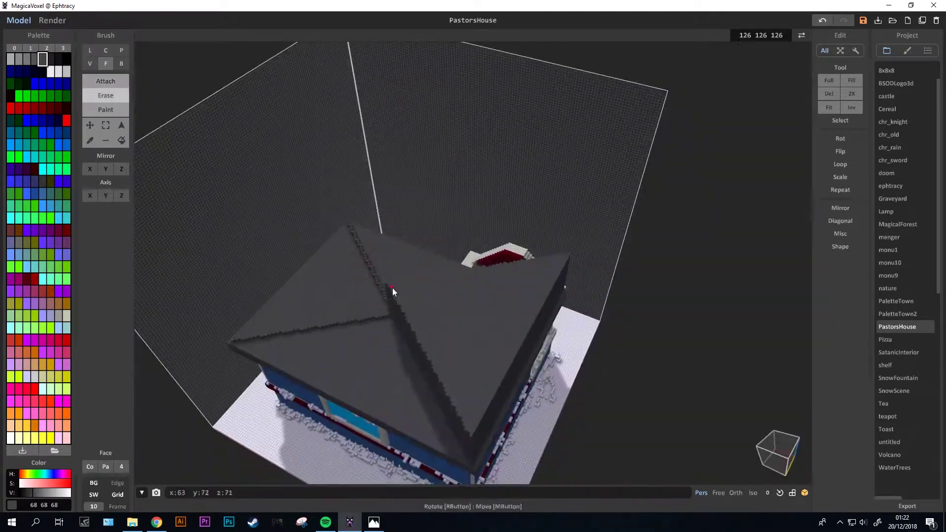
scroll(392, 296, up, 5)
click(90, 49)
mouse_move(410, 367)
right_down()
mouse_move(440, 332)
mouse_move(430, 364)
mouse_move(484, 394)
mouse_move(431, 296)
mouse_move(594, 323)
mouse_move(400, 222)
mouse_move(522, 332)
mouse_move(514, 360)
right_up()
key(f)
key(l)
click(89, 169)
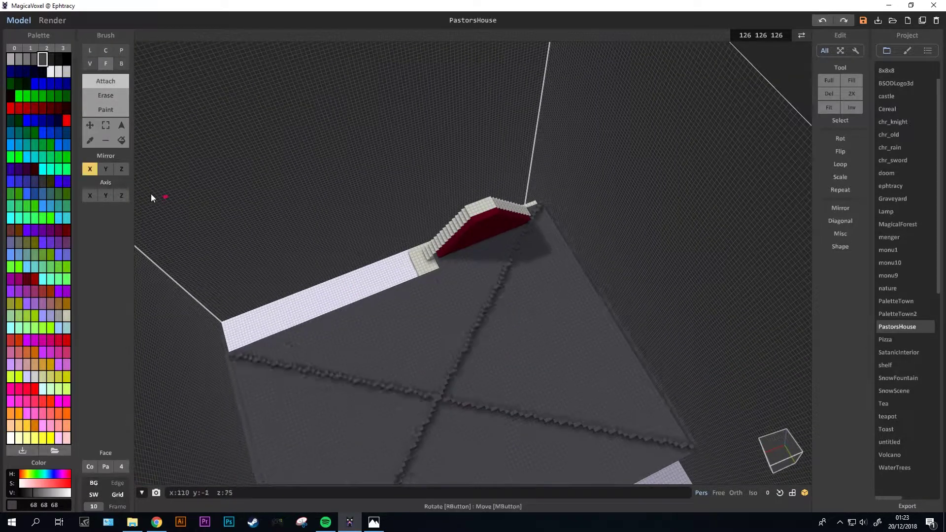
key(f)
mouse_move(246, 296)
right_down()
mouse_move(443, 370)
mouse_move(491, 267)
mouse_move(528, 338)
mouse_move(520, 317)
mouse_move(69, 83)
right_up()
Undo a stray white line near the porch stairs.
key(l)
right_drag(444, 384, 468, 369)
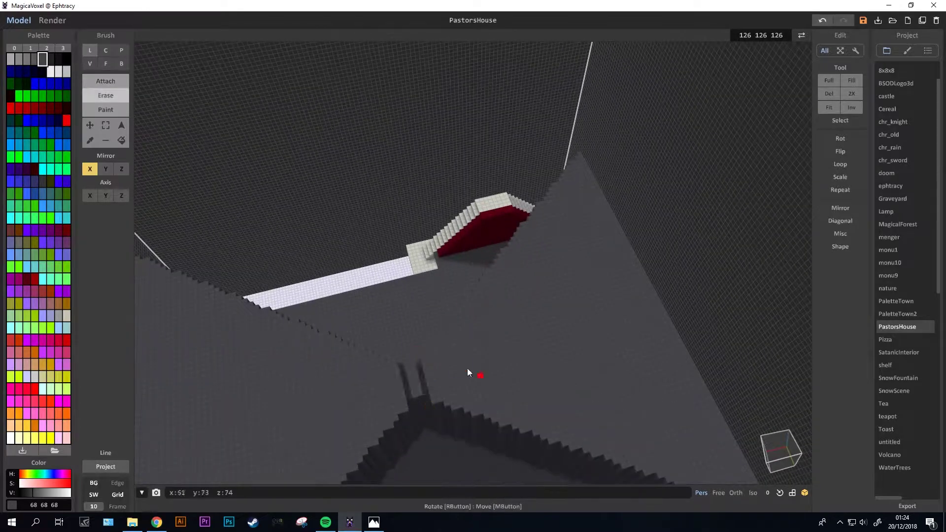
mouse_move(434, 396)
right_down()
mouse_move(453, 387)
mouse_move(440, 340)
mouse_move(63, 106)
right_up()
right_drag(451, 360, 118, 80)
key(ctrl+z)
mouse_move(345, 275)
right_down()
mouse_move(496, 367)
mouse_move(521, 453)
mouse_move(438, 310)
right_up()
Build up the mirrored dark grey stepped roof slope beside the stairs.
mouse_move(438, 311)
mouse_down()
mouse_move(424, 253)
mouse_move(457, 366)
mouse_move(429, 311)
mouse_move(479, 315)
mouse_up()
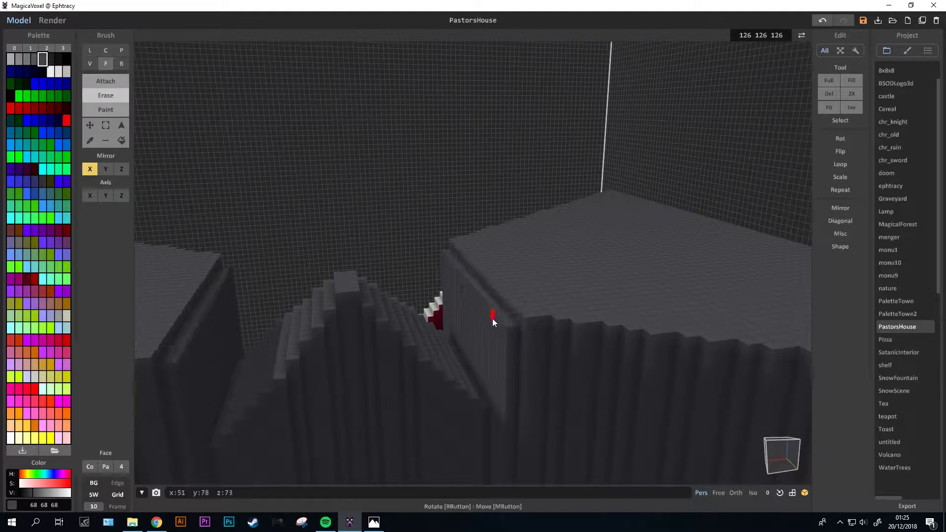
mouse_move(492, 319)
right_down()
mouse_move(277, 379)
mouse_move(469, 364)
mouse_move(468, 334)
right_up()
mouse_move(468, 333)
mouse_down()
mouse_move(496, 364)
mouse_move(512, 309)
mouse_up()
click(520, 395)
mouse_move(519, 395)
mouse_down()
mouse_move(492, 267)
mouse_move(501, 349)
mouse_up()
right_drag(501, 349, 481, 358)
mouse_move(482, 359)
mouse_down()
mouse_move(508, 399)
mouse_move(514, 388)
mouse_move(539, 382)
mouse_up()
Review the finished stepped roof over the whole house.
key(f)
right_drag(539, 382, 561, 396)
scroll(562, 396, down, 5)
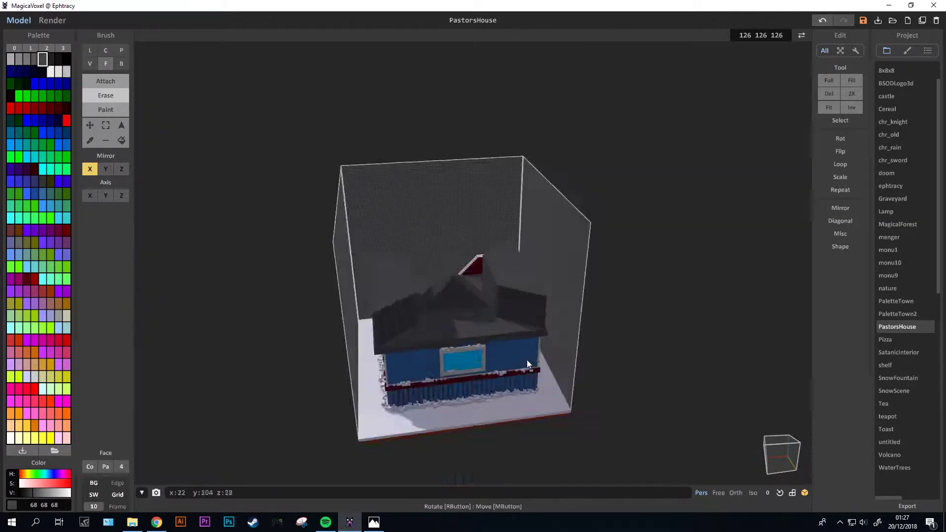
right_drag(528, 360, 545, 359)
scroll(545, 358, up, 5)
Draw diagonal voxel lines across the dark roof with the Line brush.
mouse_move(509, 246)
right_down()
mouse_move(431, 324)
mouse_move(477, 329)
right_up()
key(l)
right_drag(296, 222, 490, 382)
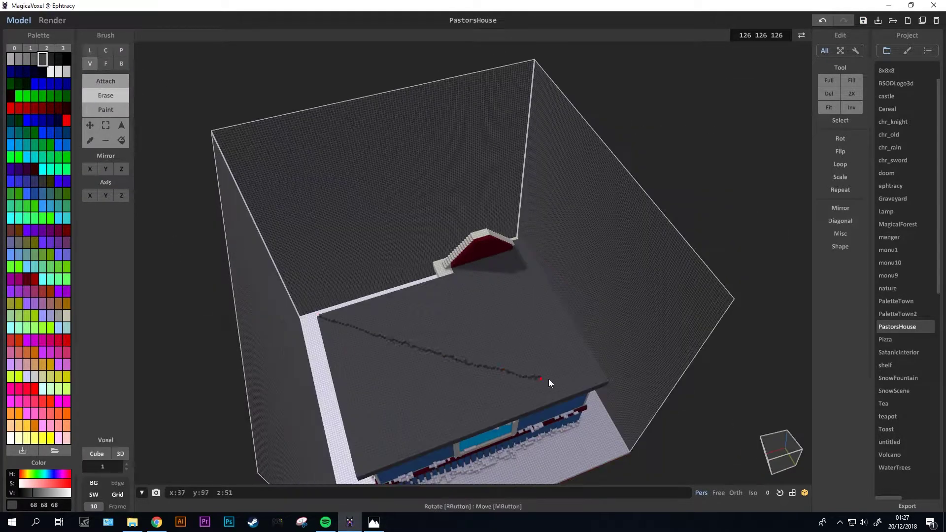
drag(328, 321, 529, 359)
right_drag(531, 359, 333, 369)
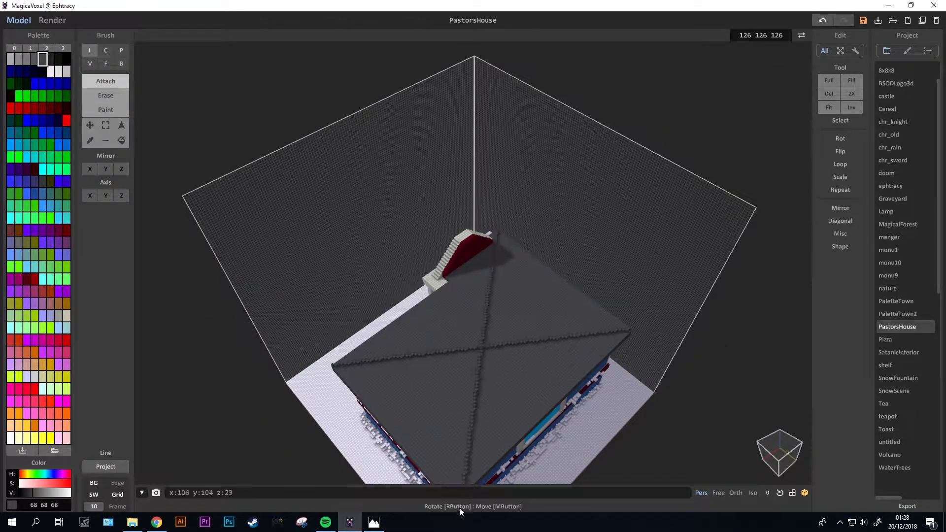
scroll(488, 234, down, 3)
mouse_move(490, 233)
right_down()
mouse_move(501, 269)
mouse_move(395, 376)
right_up()
scroll(525, 293, up, 5)
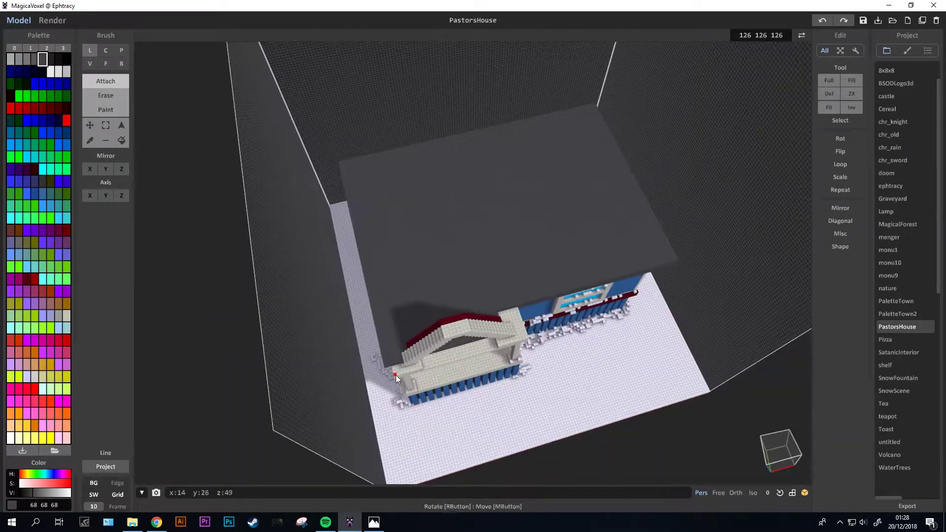
Fill the roof flat with the Face brush, then set Box brush with Mirror X off.
click(515, 329)
key(f)
mouse_move(516, 308)
right_down()
mouse_move(479, 342)
mouse_move(499, 348)
mouse_move(383, 335)
mouse_move(421, 404)
mouse_move(501, 275)
mouse_move(414, 346)
mouse_move(316, 275)
mouse_move(517, 367)
right_up()
key(l)
mouse_move(573, 317)
right_down()
mouse_move(460, 257)
mouse_move(493, 291)
mouse_move(530, 303)
right_up()
key(f)
key(b)
key(x)
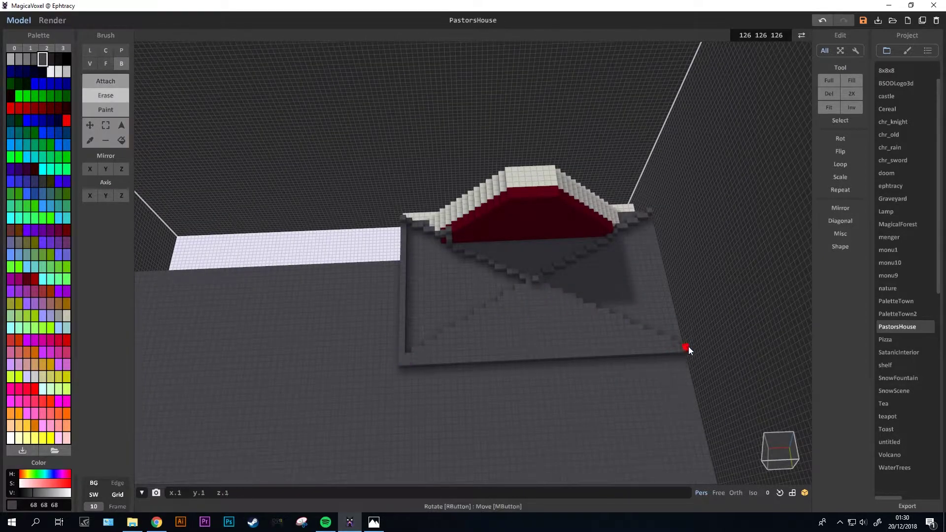
Draw a trial voxel line across the roof, then undo it.
right_drag(687, 349, 615, 316)
right_drag(493, 296, 541, 276)
key(l)
right_drag(697, 332, 356, 428)
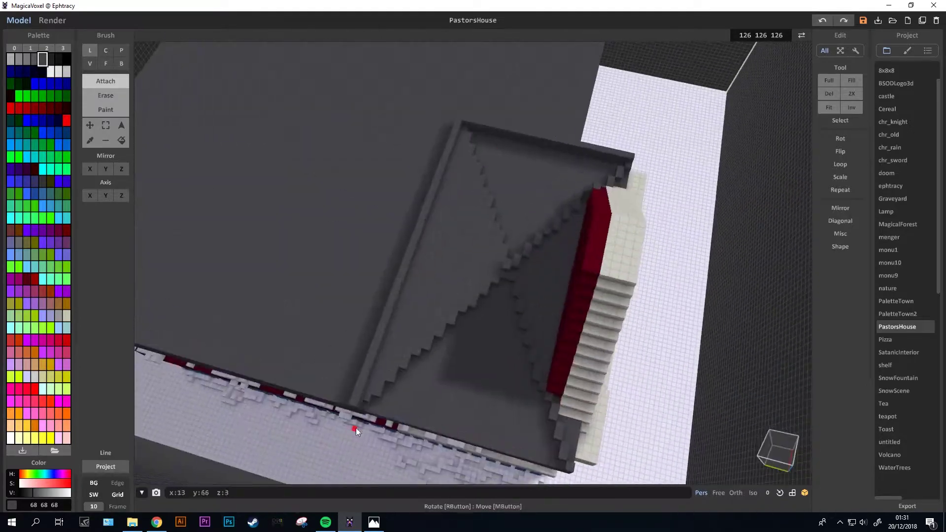
mouse_move(573, 460)
right_down()
mouse_move(608, 400)
mouse_move(576, 391)
mouse_move(567, 312)
mouse_move(350, 338)
right_up()
mouse_move(345, 343)
mouse_down()
mouse_move(548, 281)
mouse_move(391, 376)
mouse_up()
key(ctrl+z)
mouse_move(493, 345)
right_down()
mouse_move(478, 311)
mouse_move(345, 222)
right_up()
Erase the bulky front wall block with the Box brush, undoing the last roof edit.
click(106, 62)
mouse_move(480, 300)
right_down()
mouse_move(451, 386)
mouse_move(521, 316)
right_up()
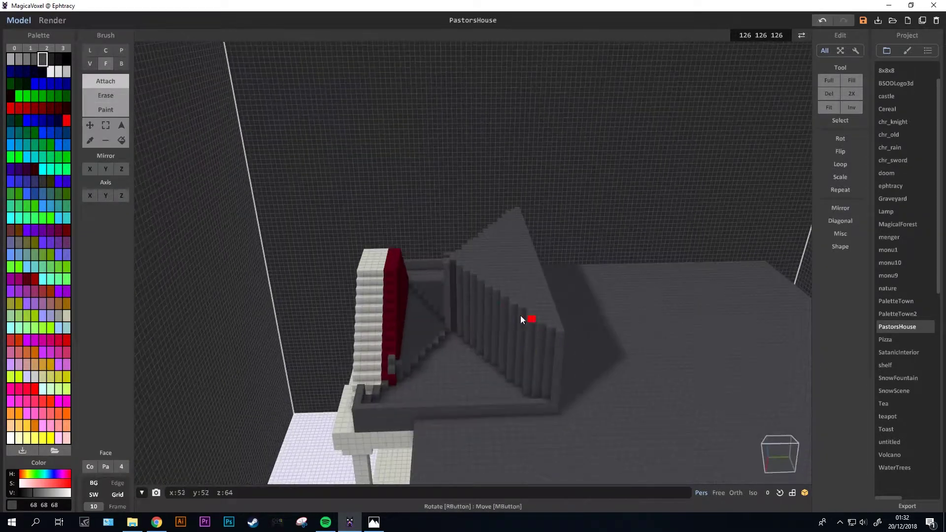
mouse_move(439, 266)
right_down()
mouse_move(327, 313)
mouse_move(446, 245)
mouse_move(443, 274)
mouse_move(420, 304)
mouse_move(429, 260)
mouse_move(260, 216)
mouse_move(138, 109)
right_up()
key(r)
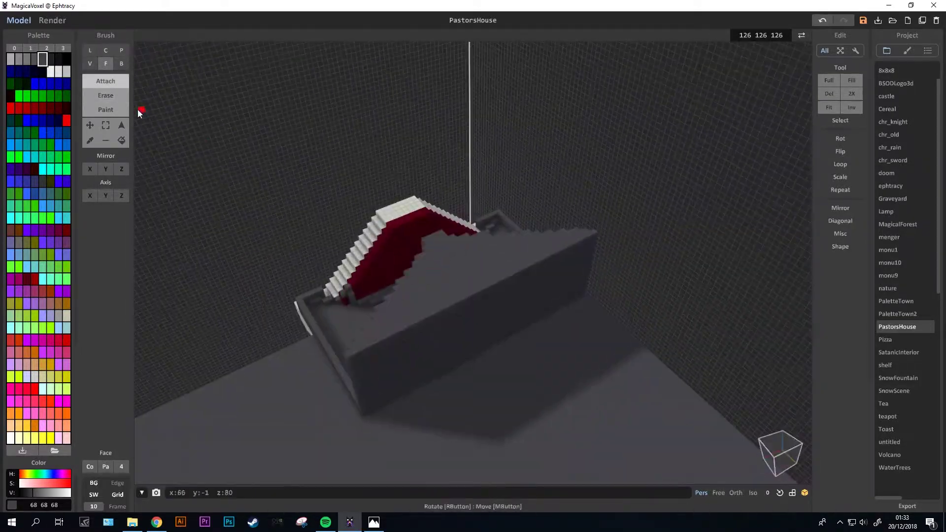
click(121, 63)
mouse_move(346, 246)
right_down()
mouse_move(510, 302)
mouse_move(305, 295)
mouse_move(566, 274)
mouse_move(347, 315)
mouse_move(542, 308)
right_up()
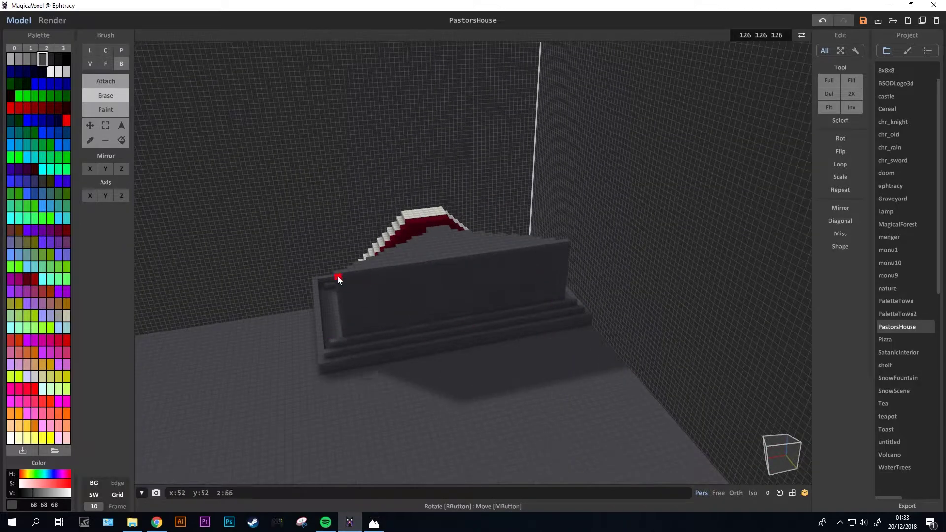
right_drag(337, 276, 549, 289)
drag(524, 271, 516, 267)
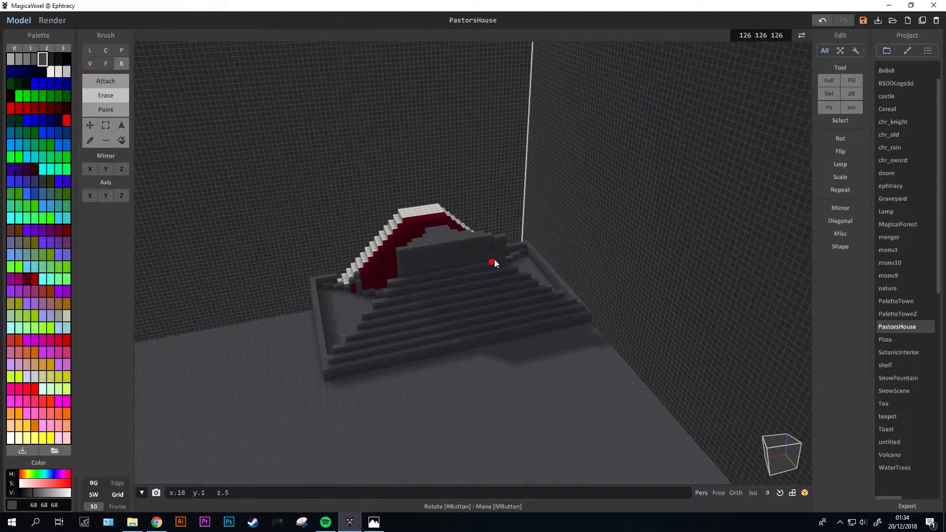
mouse_move(423, 243)
right_down()
mouse_move(444, 234)
mouse_move(640, 395)
mouse_move(456, 321)
mouse_move(187, 109)
right_up()
key(f)
key(ctrl+z)
mouse_move(579, 295)
right_down()
mouse_move(533, 382)
mouse_move(570, 331)
mouse_move(553, 322)
mouse_move(556, 330)
mouse_move(589, 297)
right_up()
Add dark voxels behind the porch roof with the Line and Face brushes.
key(l)
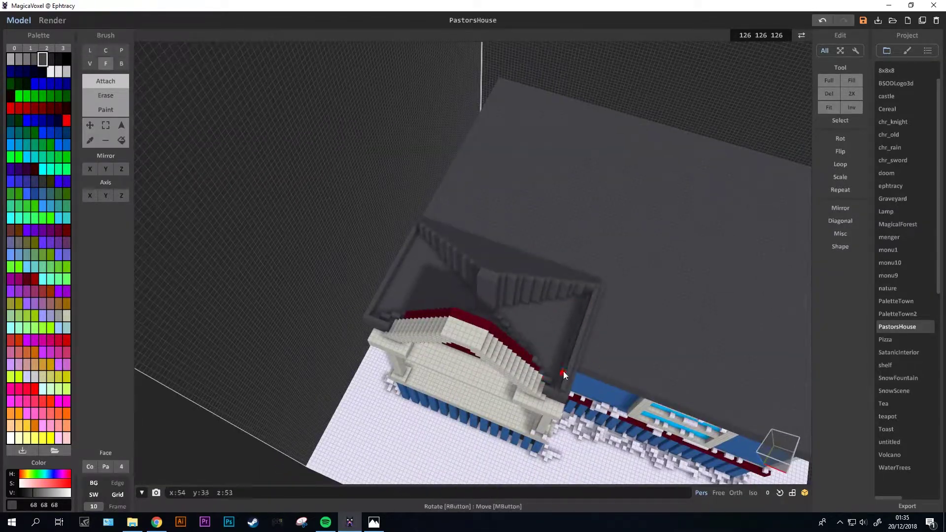
right_drag(563, 372, 594, 343)
drag(593, 343, 585, 353)
mouse_move(585, 353)
right_down()
mouse_move(614, 328)
mouse_move(574, 323)
right_up()
key(f)
mouse_move(507, 306)
right_down()
mouse_move(544, 333)
mouse_move(552, 294)
mouse_move(536, 324)
right_up()
key(ctrl+z)
mouse_move(524, 286)
right_down()
mouse_move(499, 275)
mouse_move(559, 313)
mouse_move(541, 259)
mouse_move(551, 360)
mouse_move(530, 278)
mouse_move(535, 310)
mouse_move(523, 295)
mouse_move(527, 284)
mouse_move(521, 343)
mouse_move(513, 294)
mouse_move(484, 280)
mouse_move(494, 290)
mouse_move(484, 297)
mouse_move(451, 302)
mouse_move(483, 271)
mouse_move(486, 315)
right_up()
key(ctrl+y)
Compare porch roof edits by toggling Line and Face brushes with repeated undo and redo.
key(l)
key(ctrl+z)
key(f)
key(ctrl+y)
key(ctrl+z)
key(ctrl+y)
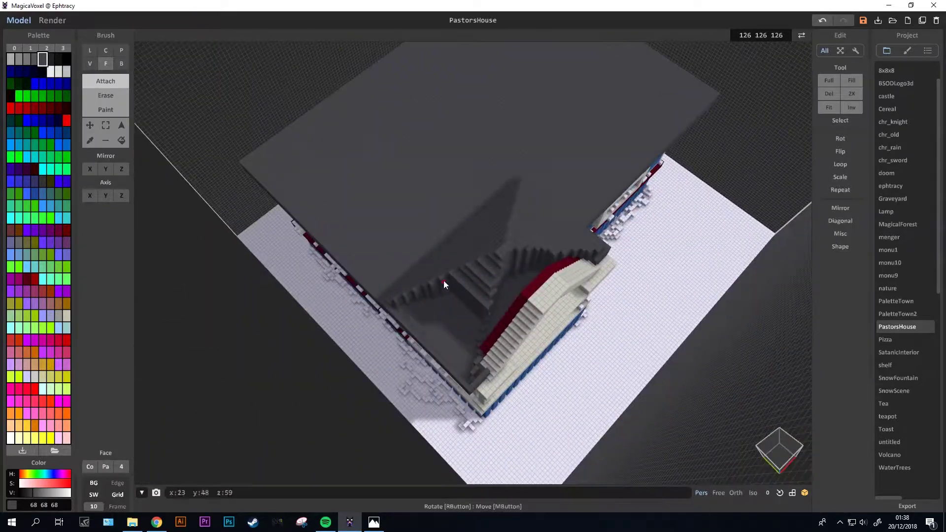
key(ctrl+z)
mouse_move(477, 347)
right_down()
mouse_move(442, 377)
mouse_move(419, 267)
mouse_move(435, 286)
mouse_move(462, 372)
mouse_move(394, 291)
mouse_move(459, 367)
mouse_move(243, 216)
mouse_move(498, 257)
mouse_move(453, 306)
right_up()
key(ctrl+y)
Preview the finished roof in Render mode, then return to Model mode zoomed out.
scroll(460, 377, up, 5)
mouse_move(420, 260)
right_down()
mouse_move(437, 304)
mouse_move(413, 346)
mouse_move(511, 213)
mouse_move(591, 289)
mouse_move(542, 276)
mouse_move(477, 285)
mouse_move(477, 301)
mouse_move(522, 320)
mouse_move(638, 320)
mouse_move(426, 361)
mouse_move(470, 280)
mouse_move(494, 255)
mouse_move(469, 292)
mouse_move(632, 236)
mouse_move(513, 299)
mouse_move(467, 292)
mouse_move(421, 250)
right_up()
key(Tab)
key(Tab)
scroll(542, 276, up, 3)
key(f)
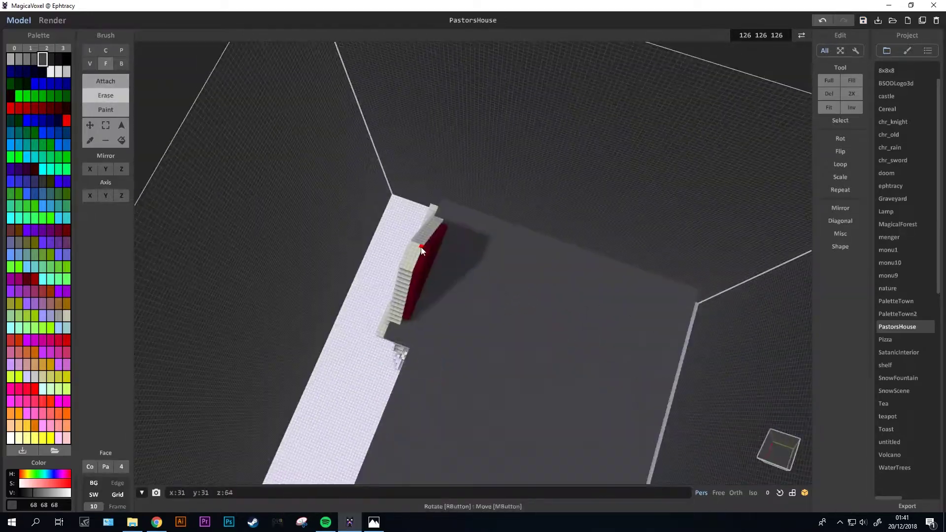
key(Tab)
click(580, 177)
Switch to World mode to view the whole house object, then return to Model editing.
key(Tab)
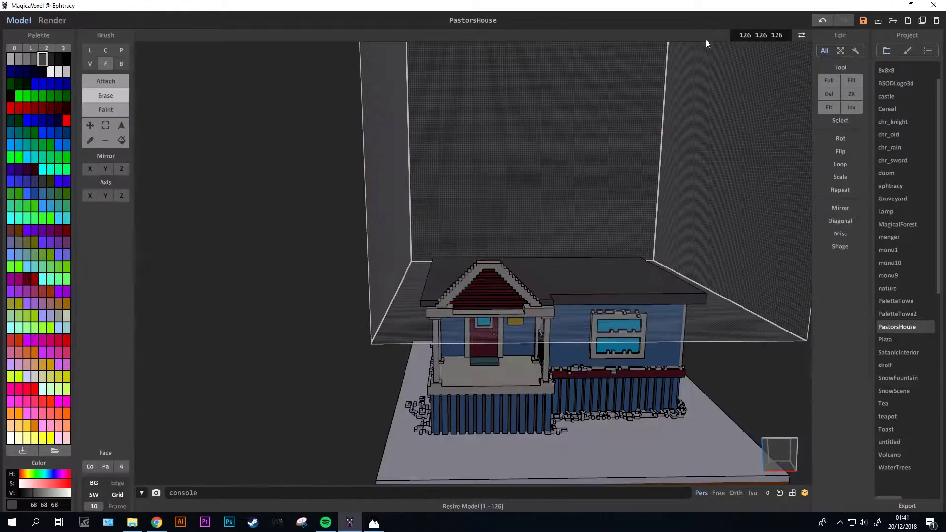
click(802, 35)
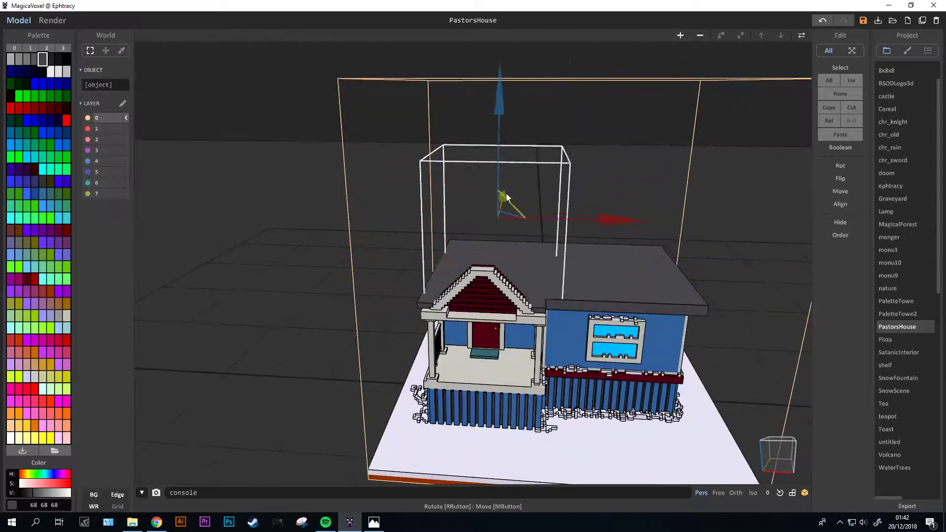
right_drag(489, 279, 119, 51)
key(Tab)
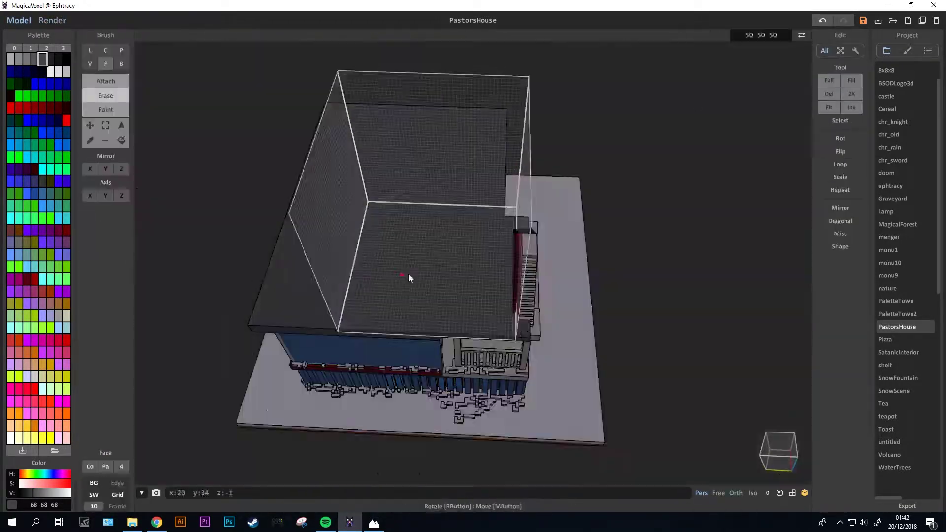
right_drag(409, 275, 170, 138)
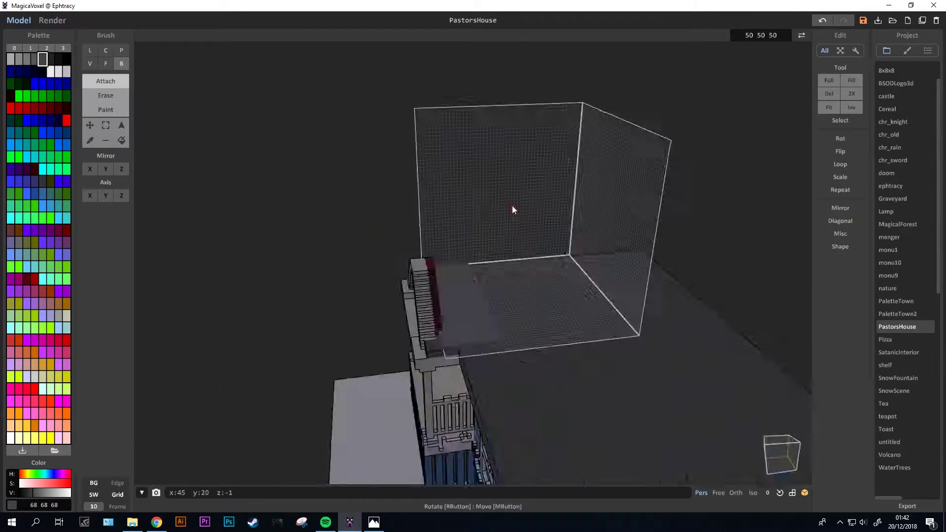
Lay a dark slab over the roof, trial-cut the raised block and undo it.
right_drag(526, 274, 391, 237)
drag(391, 237, 521, 296)
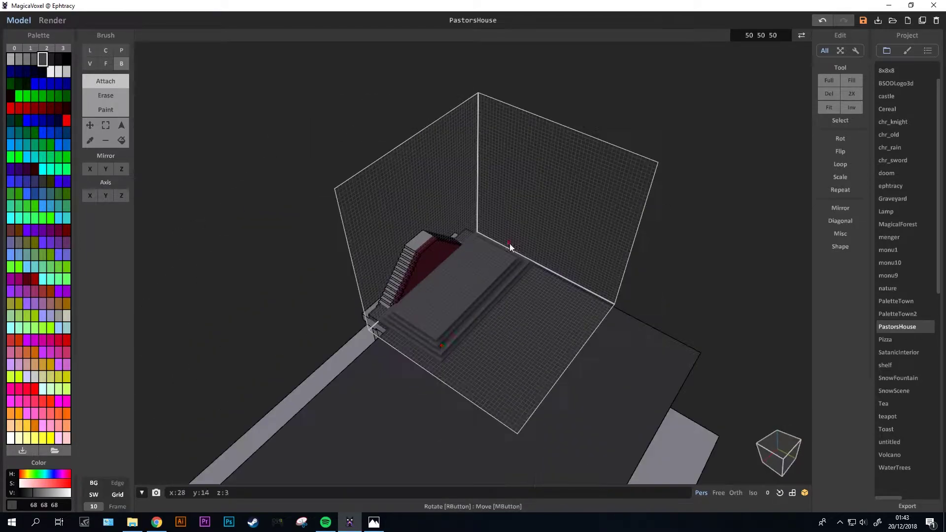
right_drag(521, 295, 409, 308)
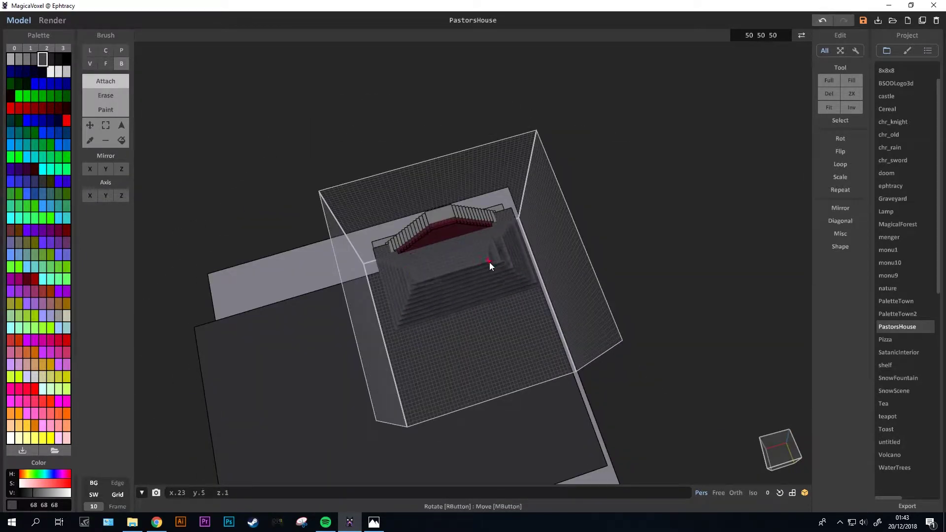
mouse_move(488, 256)
right_down()
mouse_move(408, 262)
mouse_move(440, 282)
mouse_move(402, 205)
right_up()
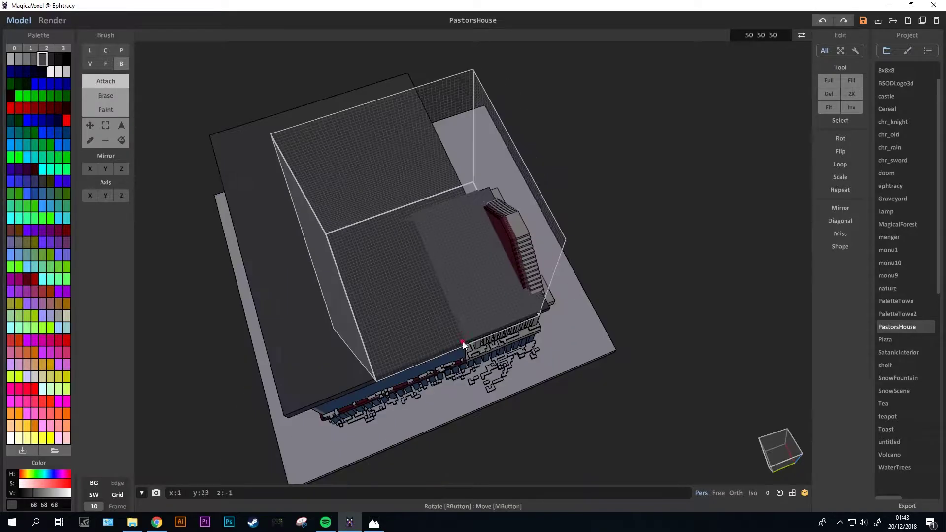
mouse_move(517, 302)
mouse_down()
mouse_move(416, 209)
mouse_move(492, 284)
mouse_up()
key(ctrl+z)
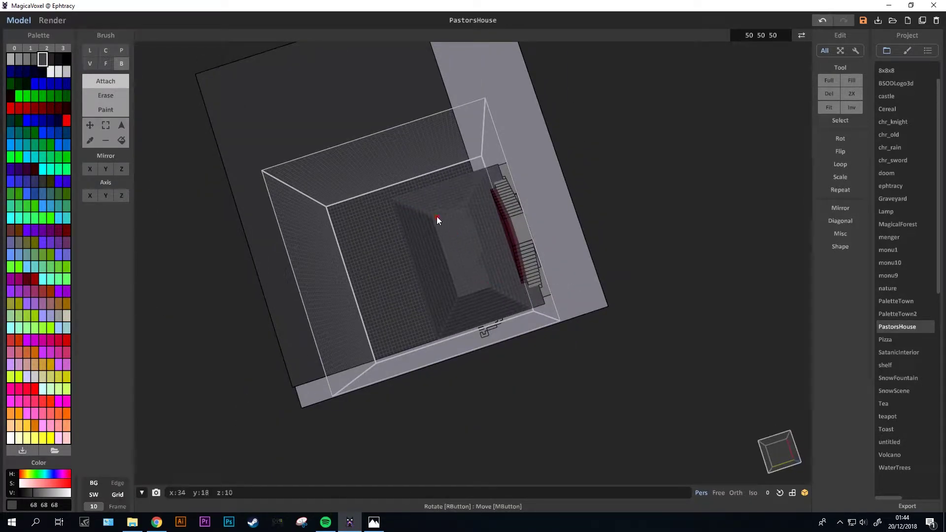
mouse_move(474, 278)
right_down()
mouse_move(513, 252)
mouse_move(354, 236)
mouse_move(540, 273)
mouse_move(326, 201)
right_up()
key(Tab)
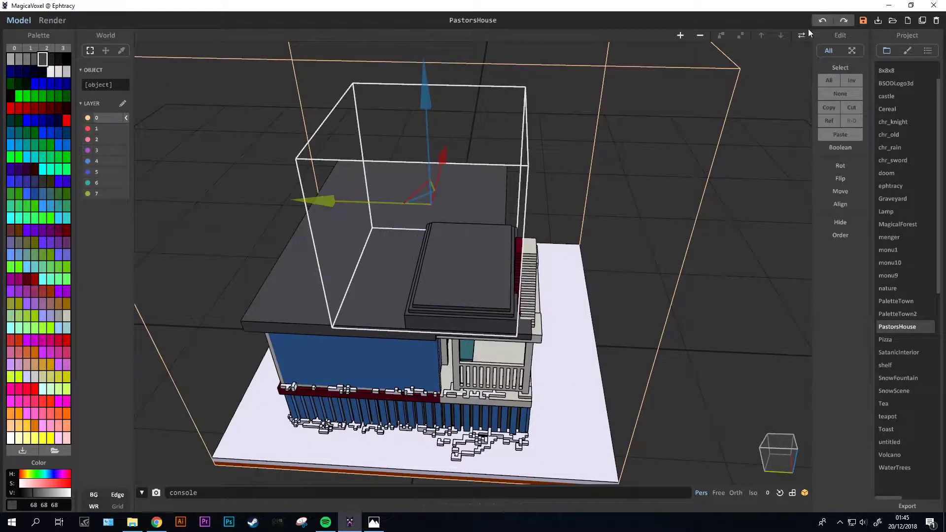
key(Tab)
Orbit and zoom to a front view looking down over the roof.
scroll(554, 247, up, 5)
right_drag(554, 246, 385, 259)
scroll(386, 259, down, 5)
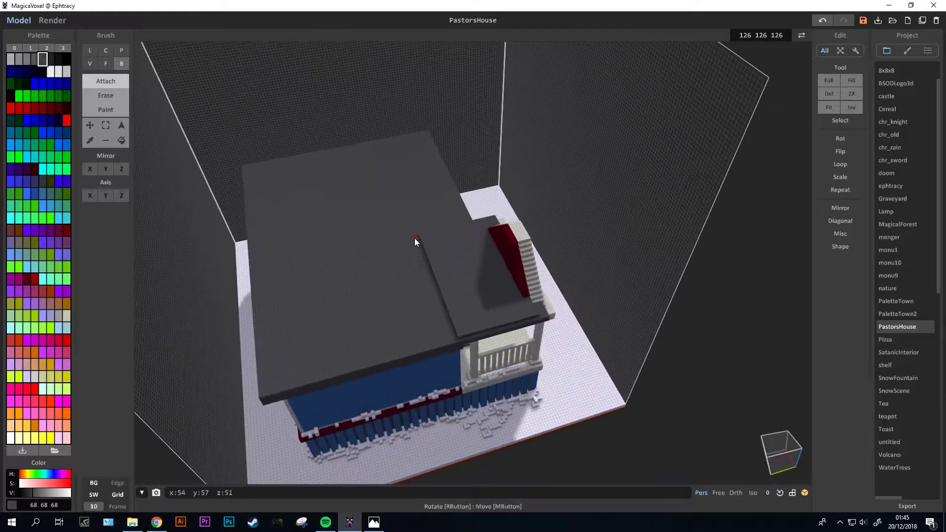
scroll(439, 185, up, 5)
mouse_move(440, 185)
right_down()
mouse_move(476, 275)
mouse_move(521, 315)
right_up()
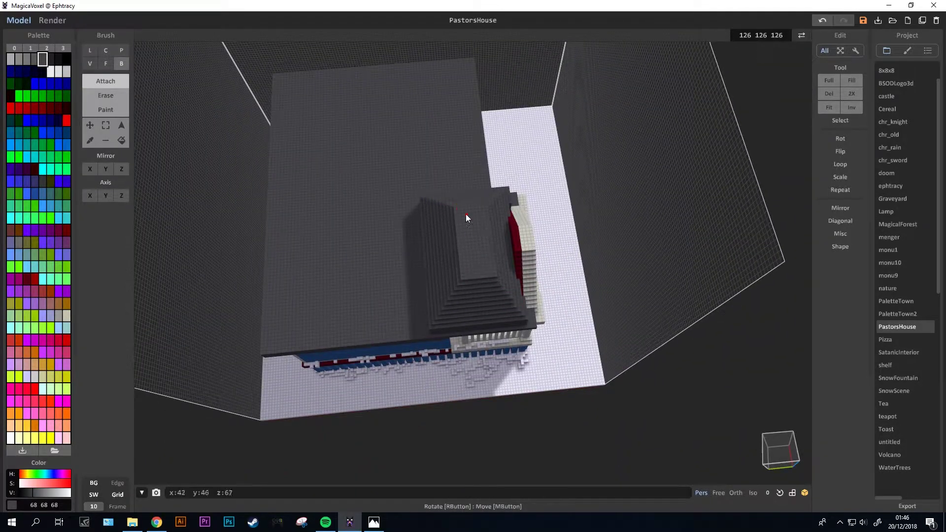
mouse_move(475, 226)
right_down()
mouse_move(536, 296)
mouse_move(503, 325)
mouse_move(524, 256)
mouse_move(438, 350)
right_up()
Try the Face and Box brushes on the porch roof, undoing the last roof edit.
key(f)
scroll(539, 287, down, 5)
key(b)
scroll(561, 356, up, 5)
mouse_move(562, 356)
right_down()
mouse_move(550, 312)
mouse_move(399, 224)
mouse_move(440, 295)
mouse_move(454, 278)
mouse_move(584, 273)
mouse_move(463, 240)
mouse_move(544, 275)
mouse_move(612, 224)
right_up()
key(f)
key(b)
key(ctrl+z)
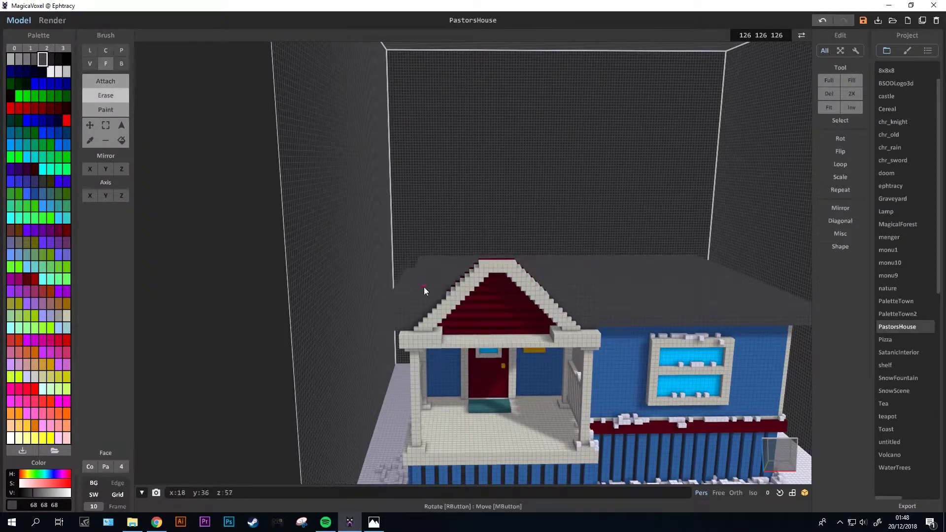
Extrude stepped Box-brush layers on the porch roof into a small pyramid, using undo and redo.
mouse_move(423, 287)
right_down()
mouse_move(207, 87)
mouse_move(553, 276)
right_up()
drag(553, 276, 486, 267)
mouse_move(486, 267)
right_down()
mouse_move(471, 249)
mouse_move(562, 364)
right_up()
scroll(562, 368, up, 5)
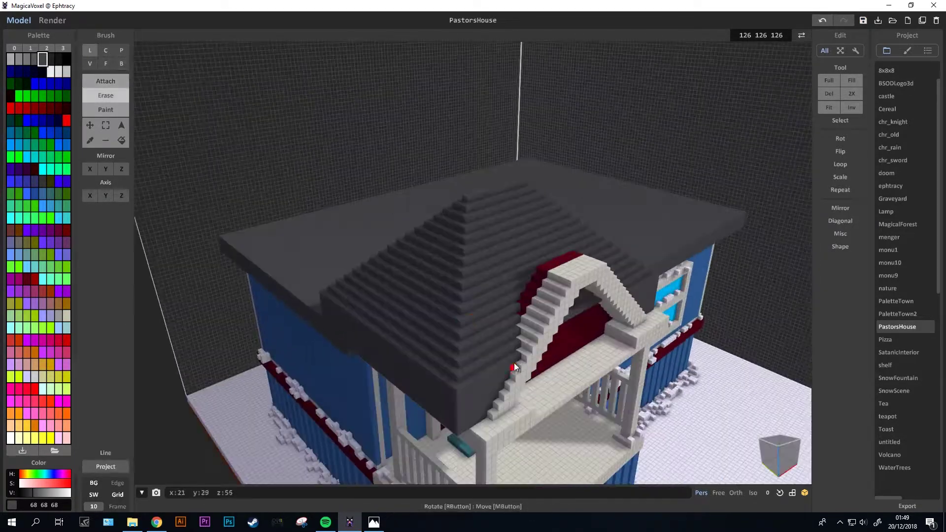
key(ctrl+z)
scroll(629, 326, down, 8)
mouse_move(423, 344)
right_down()
mouse_move(523, 307)
mouse_move(546, 345)
right_up()
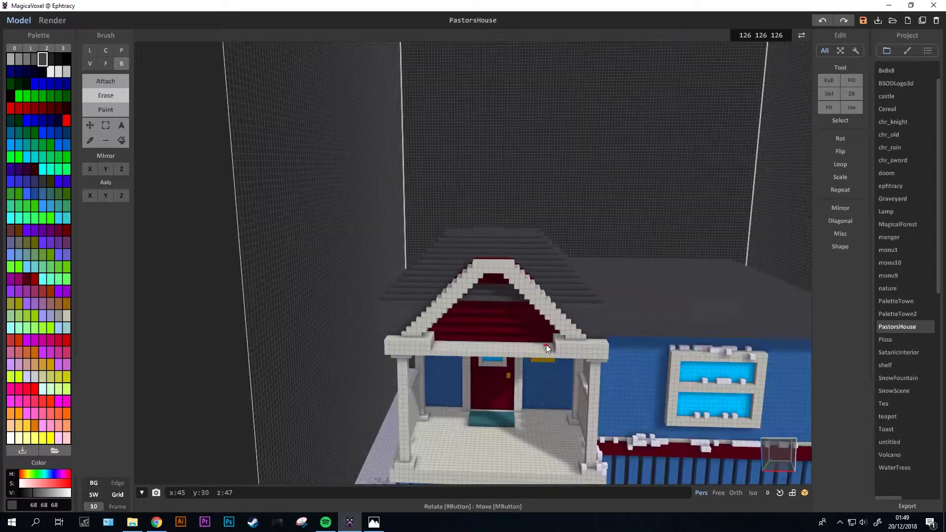
key(ctrl+y)
mouse_move(437, 282)
right_down()
mouse_move(359, 258)
mouse_move(542, 338)
right_up()
mouse_move(542, 338)
mouse_down()
mouse_move(504, 302)
mouse_move(484, 260)
mouse_up()
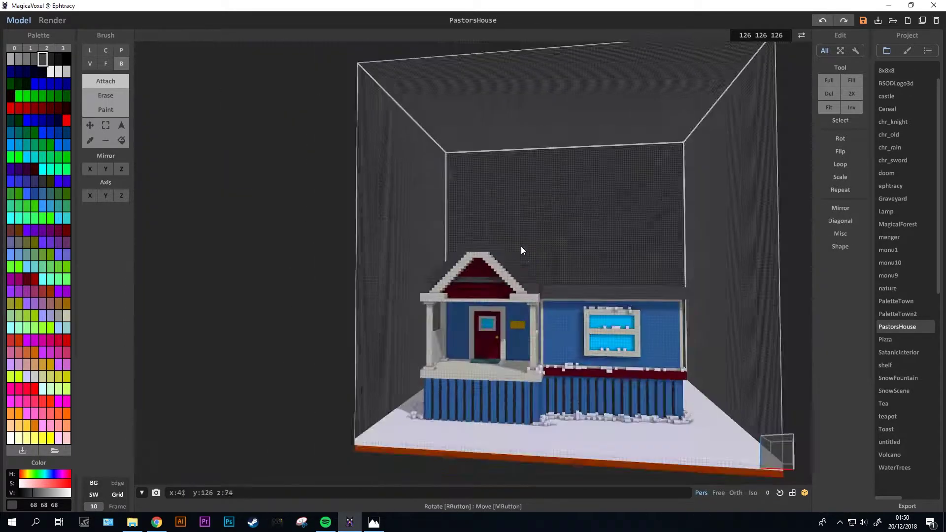
Restore the large roof extrusion, then try another box on the roof and undo it.
key(ctrl+y)
mouse_move(521, 250)
right_down()
mouse_move(372, 328)
mouse_move(541, 404)
right_up()
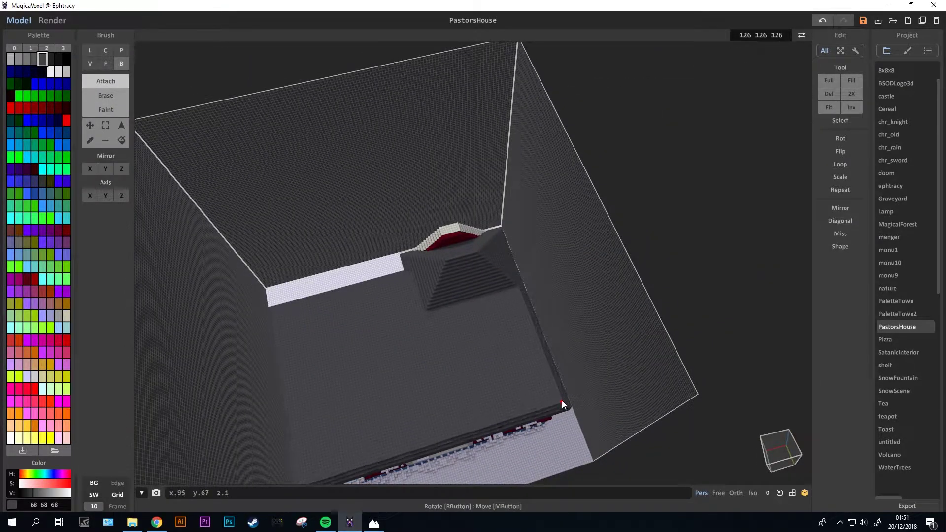
key(ctrl+z)
key(ctrl+y)
drag(552, 394, 292, 306)
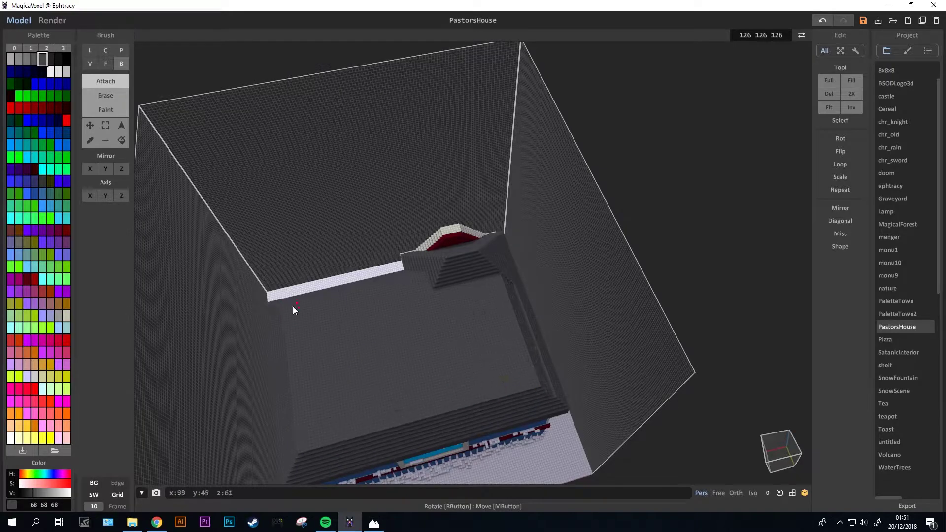
key(ctrl+z)
mouse_move(378, 379)
right_down()
mouse_move(484, 356)
mouse_move(335, 120)
right_up()
Raise rectangular box tiers on the main roof and adjust the tier size.
drag(444, 183, 431, 284)
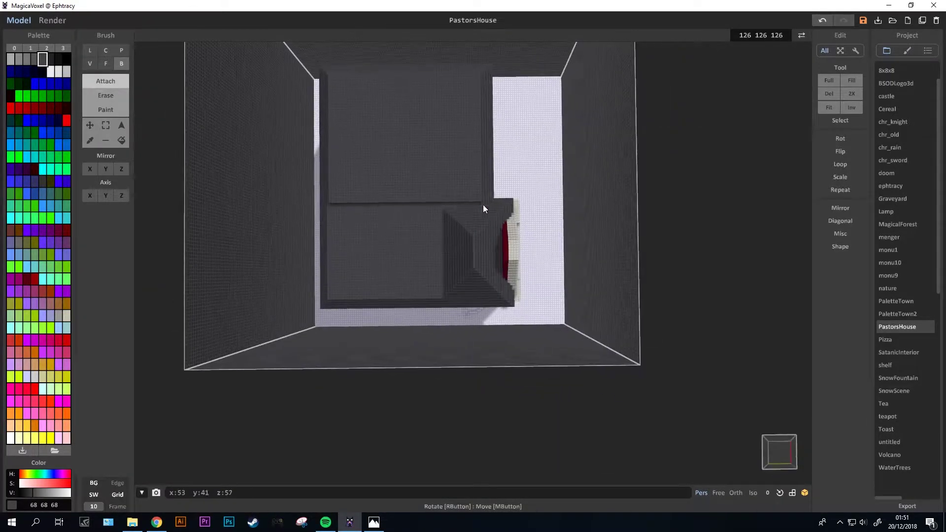
right_drag(431, 284, 392, 399)
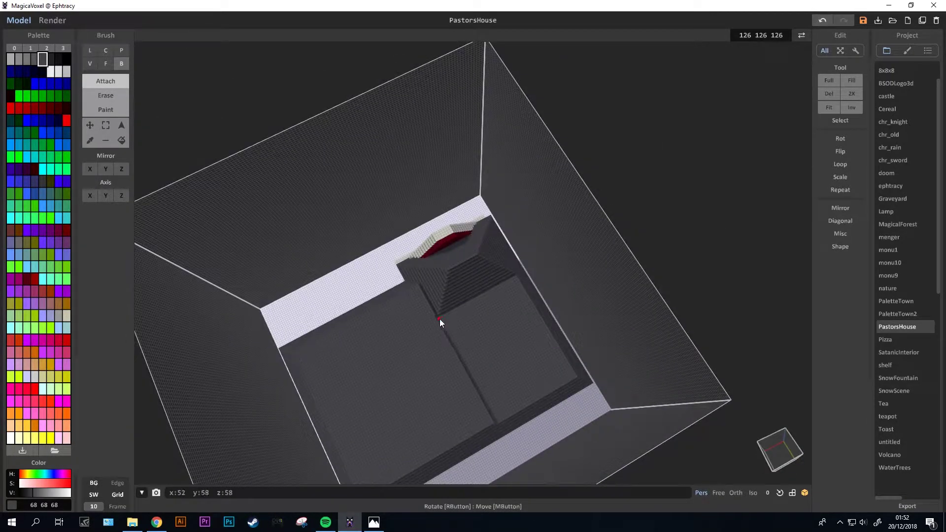
mouse_move(440, 318)
right_down()
mouse_move(312, 229)
mouse_move(425, 312)
mouse_move(434, 272)
mouse_move(423, 319)
mouse_move(439, 413)
right_up()
right_drag(319, 330, 402, 395)
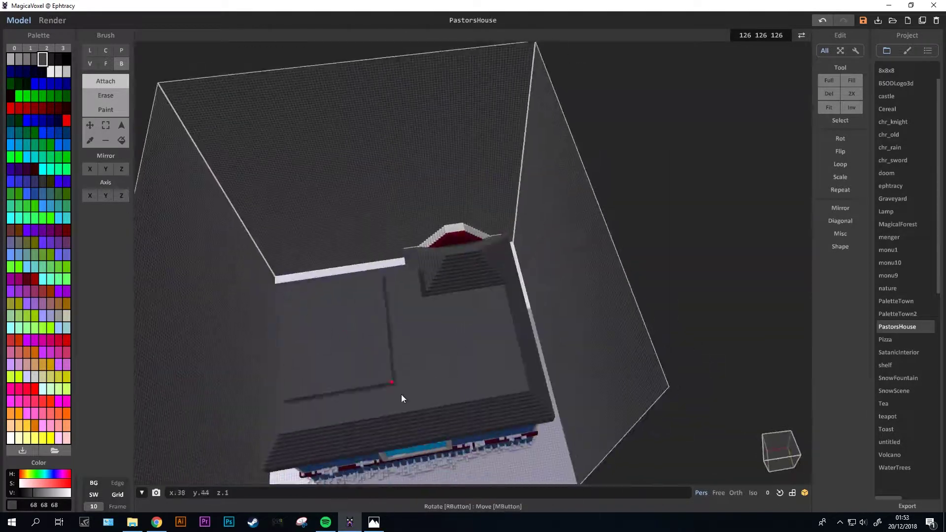
drag(289, 299, 428, 406)
right_drag(428, 407, 522, 391)
mouse_move(523, 391)
mouse_down()
mouse_move(438, 404)
mouse_move(521, 387)
mouse_move(420, 315)
mouse_move(438, 403)
mouse_move(304, 318)
mouse_move(503, 381)
mouse_move(304, 320)
mouse_move(462, 366)
mouse_move(409, 296)
mouse_up()
mouse_move(408, 296)
right_down()
mouse_move(297, 261)
mouse_move(471, 299)
mouse_move(388, 241)
mouse_move(429, 222)
mouse_move(472, 236)
mouse_move(283, 282)
right_up()
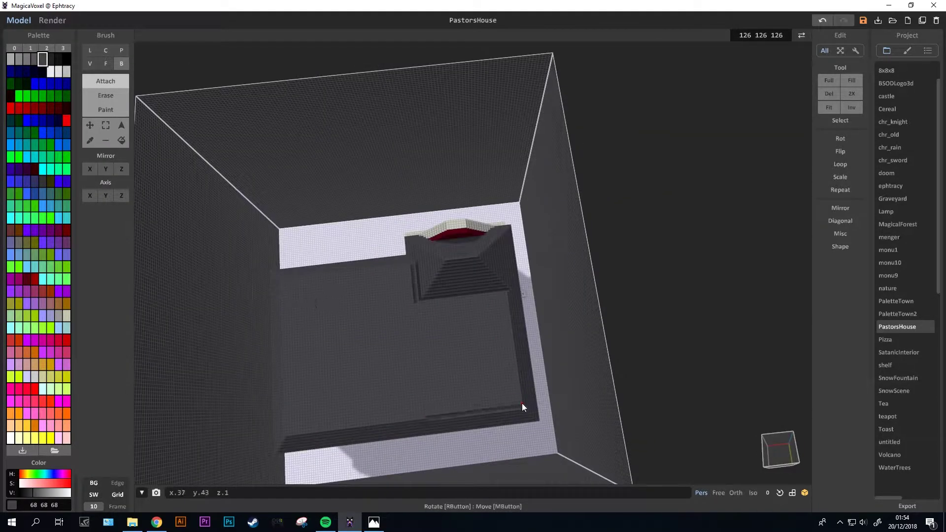
mouse_move(457, 324)
right_down()
mouse_move(456, 368)
mouse_move(403, 355)
mouse_move(289, 408)
mouse_move(394, 322)
right_up()
Preview the house in the rendered view, then return to voxel editing.
key(Tab)
right_drag(459, 234, 574, 295)
key(Tab)
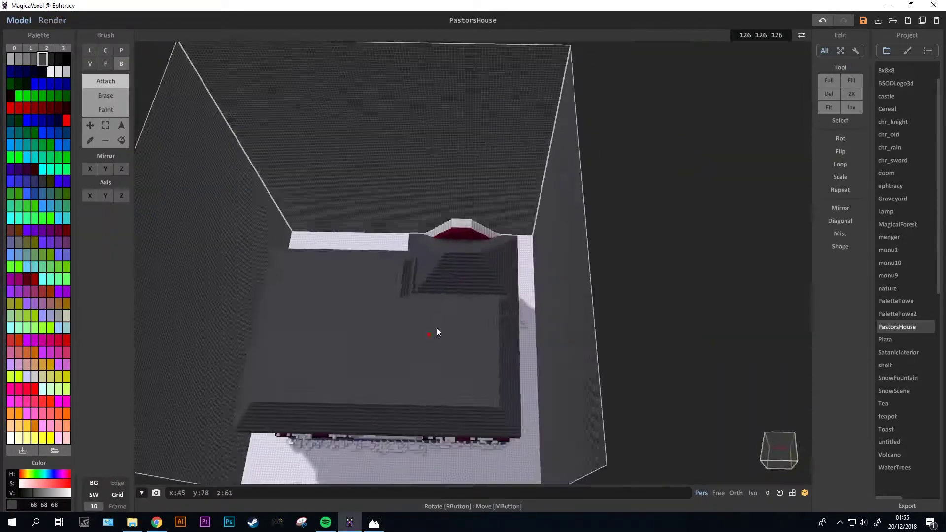
mouse_move(436, 328)
right_down()
mouse_move(457, 426)
mouse_move(452, 387)
mouse_move(424, 416)
right_up()
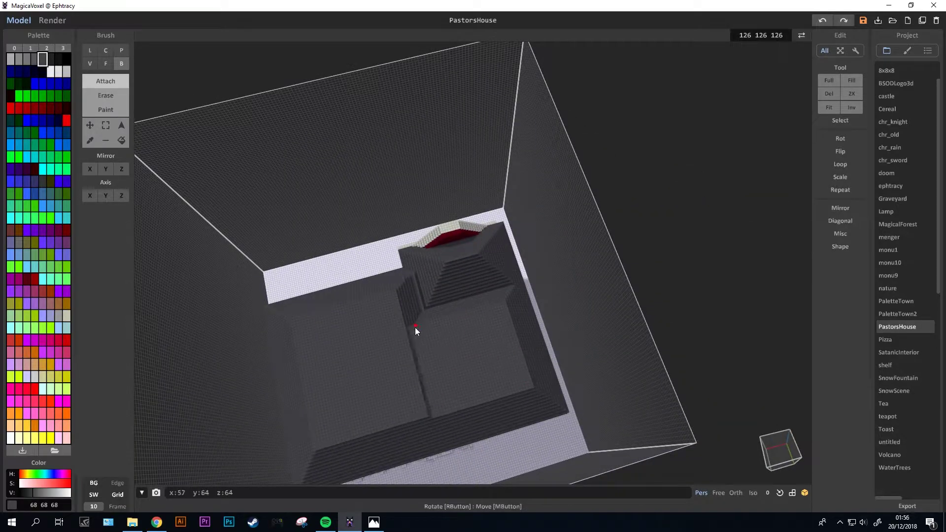
Remove the dark inner-edge line and add more box tiers inside and across the roof.
right_drag(416, 328, 302, 317)
mouse_move(403, 332)
right_down()
mouse_move(496, 338)
mouse_move(446, 414)
right_up()
key(ctrl+z)
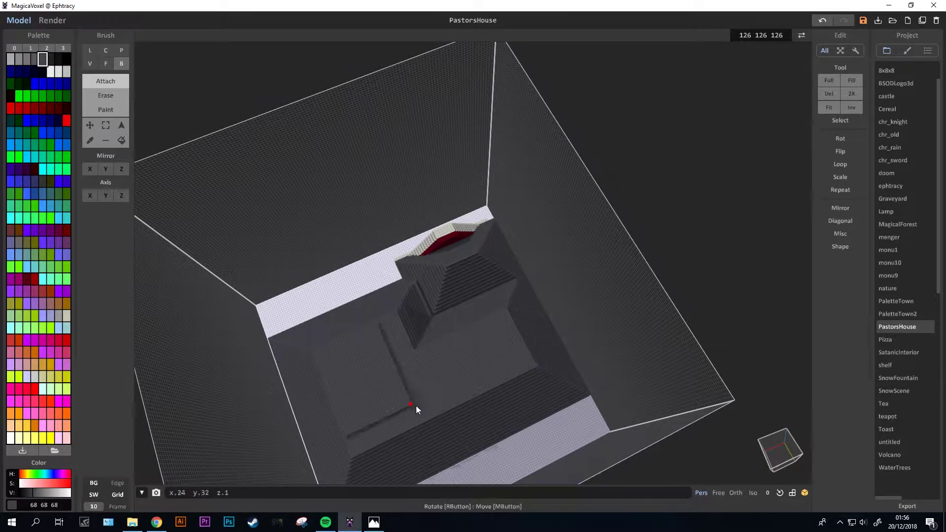
mouse_move(373, 370)
mouse_down()
mouse_move(332, 359)
mouse_move(511, 393)
mouse_move(424, 424)
mouse_move(410, 395)
mouse_move(425, 347)
mouse_move(490, 364)
mouse_move(502, 350)
mouse_up()
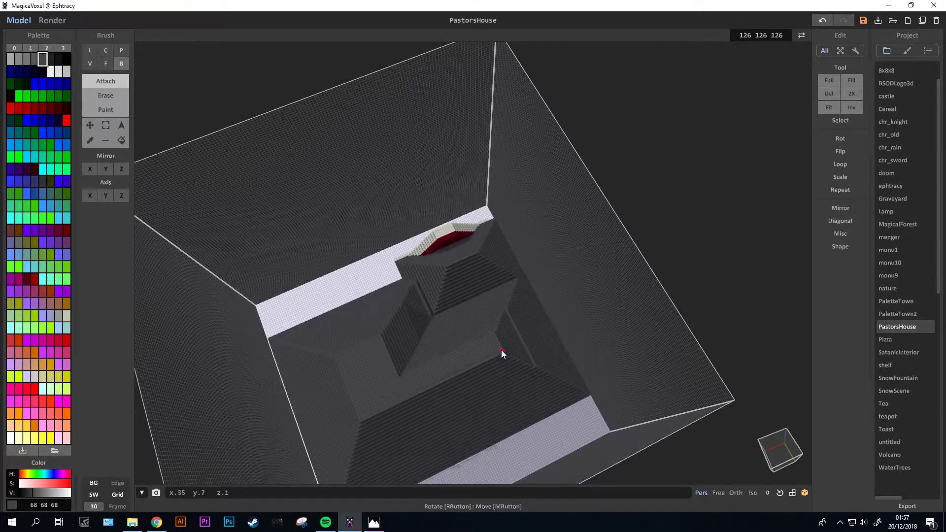
right_drag(495, 339, 420, 341)
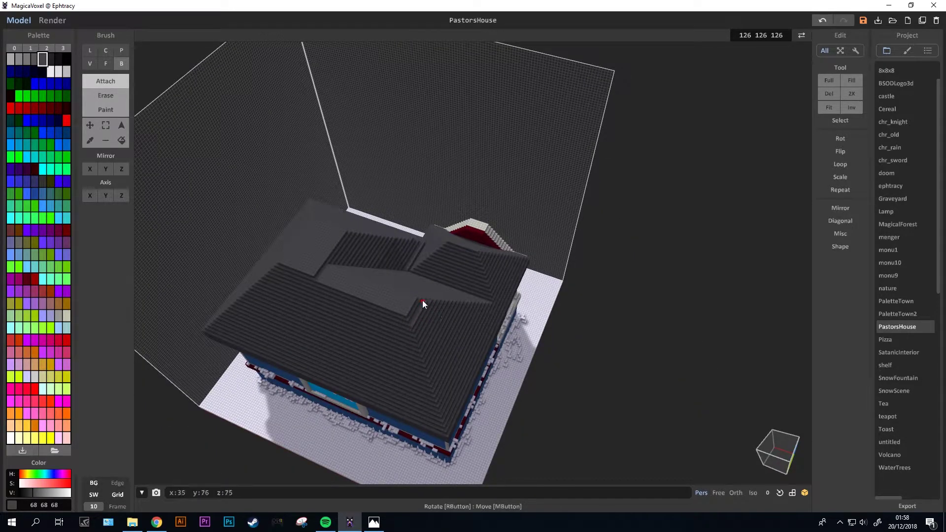
mouse_move(422, 300)
right_down()
mouse_move(474, 346)
mouse_move(272, 200)
mouse_move(266, 282)
right_up()
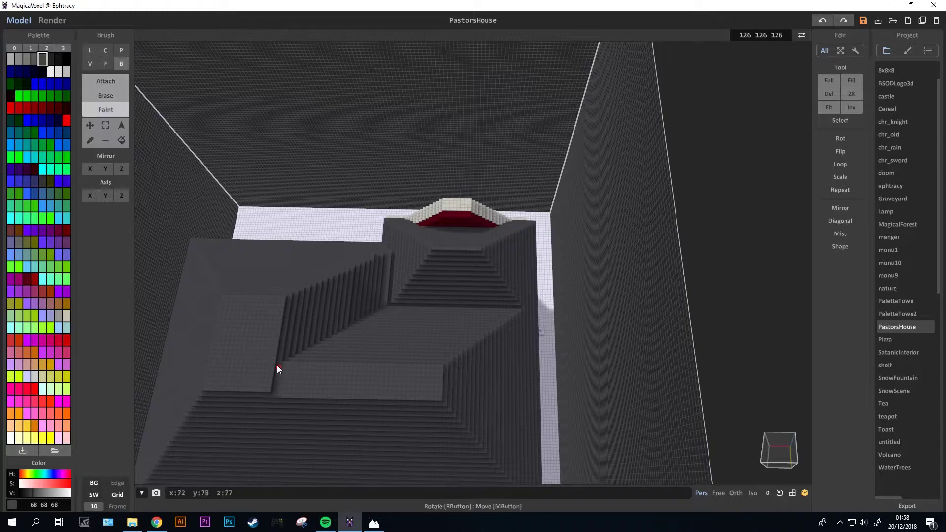
mouse_move(277, 366)
mouse_down()
mouse_move(430, 390)
mouse_move(362, 338)
mouse_up()
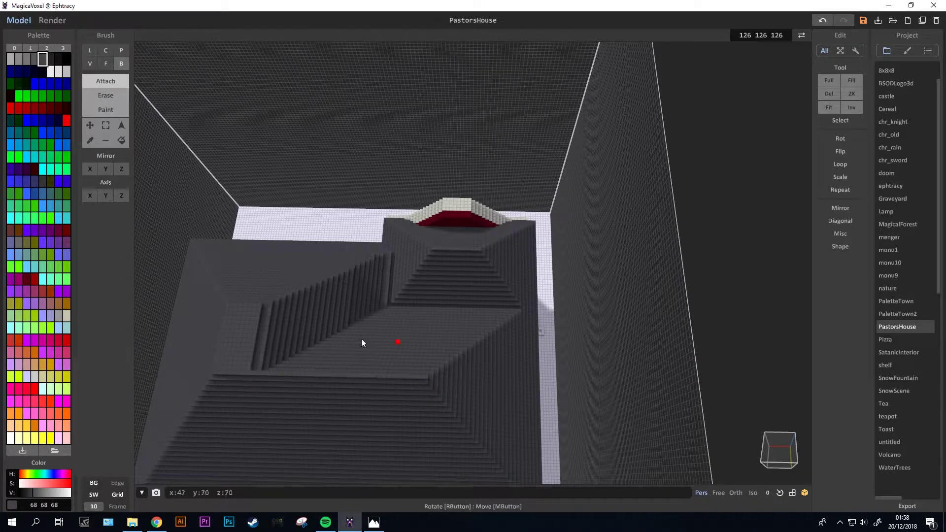
mouse_move(362, 339)
right_down()
mouse_move(328, 414)
mouse_move(499, 341)
mouse_move(483, 296)
right_up()
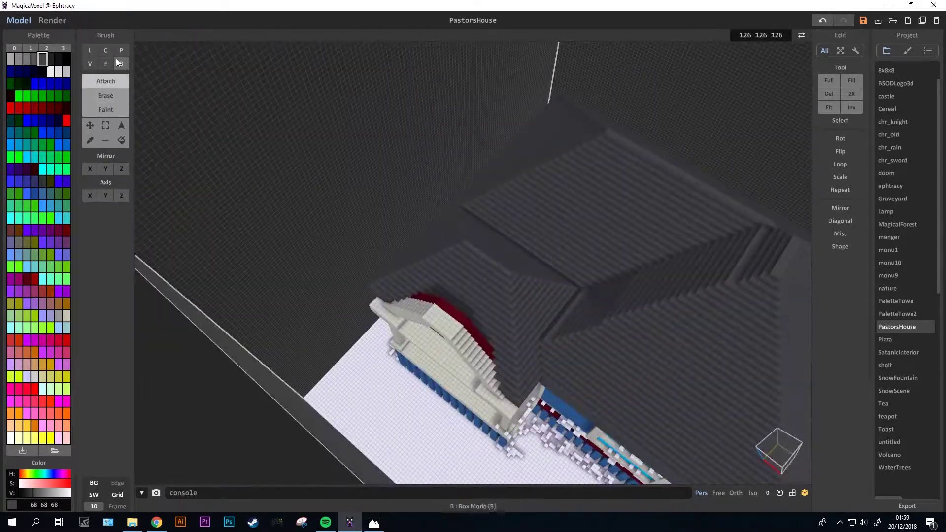
Touch up the roof slope with Line-brush voxels, comparing the edit with undo and redo.
mouse_move(305, 296)
right_down()
mouse_move(584, 336)
mouse_move(345, 381)
right_up()
scroll(345, 380, up, 5)
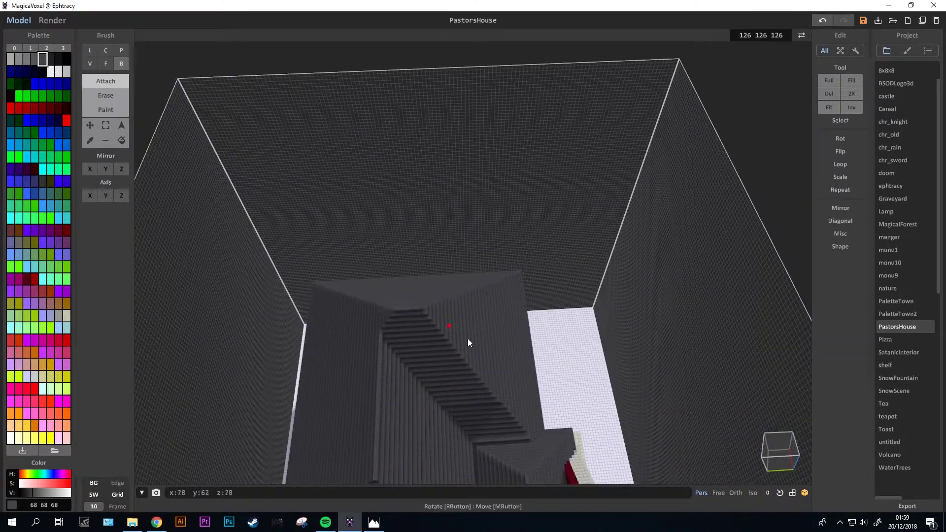
scroll(468, 338, down, 5)
mouse_move(485, 313)
right_down()
mouse_move(486, 354)
mouse_move(464, 404)
mouse_move(463, 385)
mouse_move(405, 383)
mouse_move(463, 386)
right_up()
scroll(463, 404, up, 5)
key(l)
scroll(458, 427, up, 3)
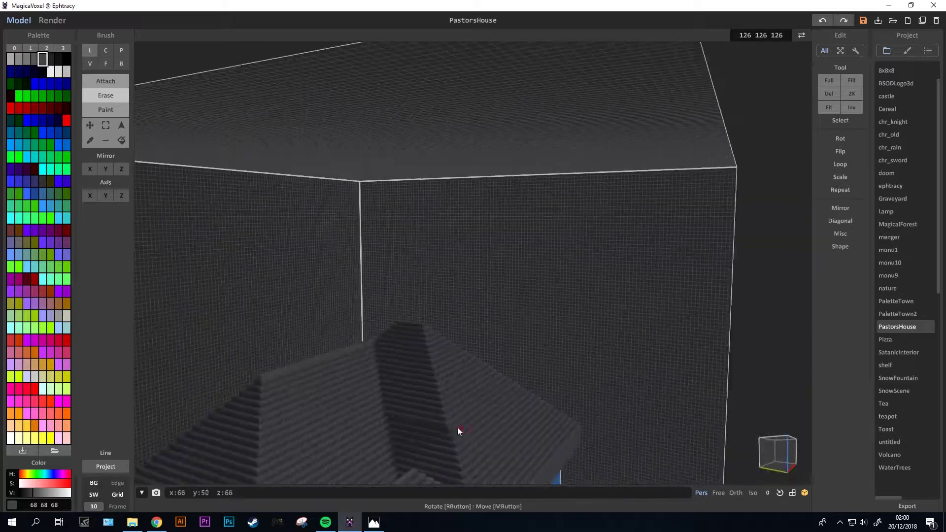
drag(458, 430, 421, 416)
key(ctrl+z)
key(ctrl+y)
right_drag(414, 354, 450, 392)
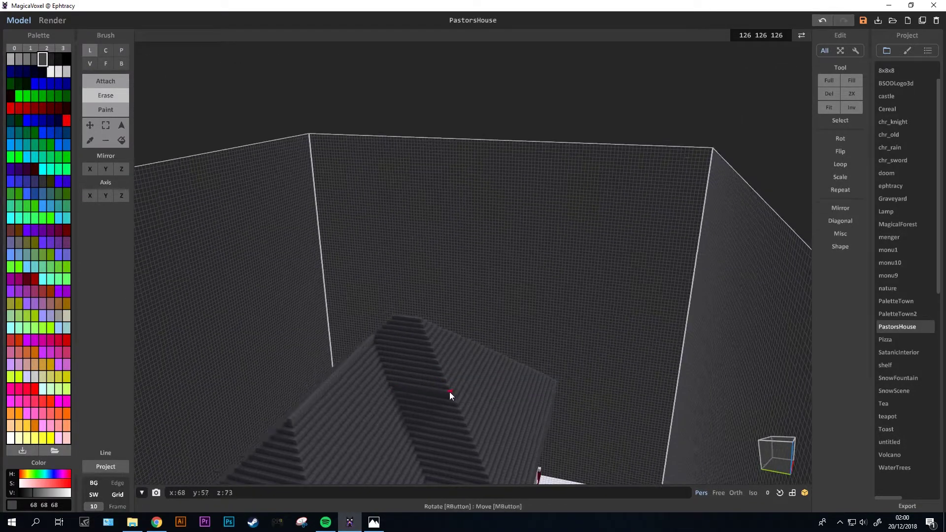
key(ctrl+z)
key(ctrl+y)
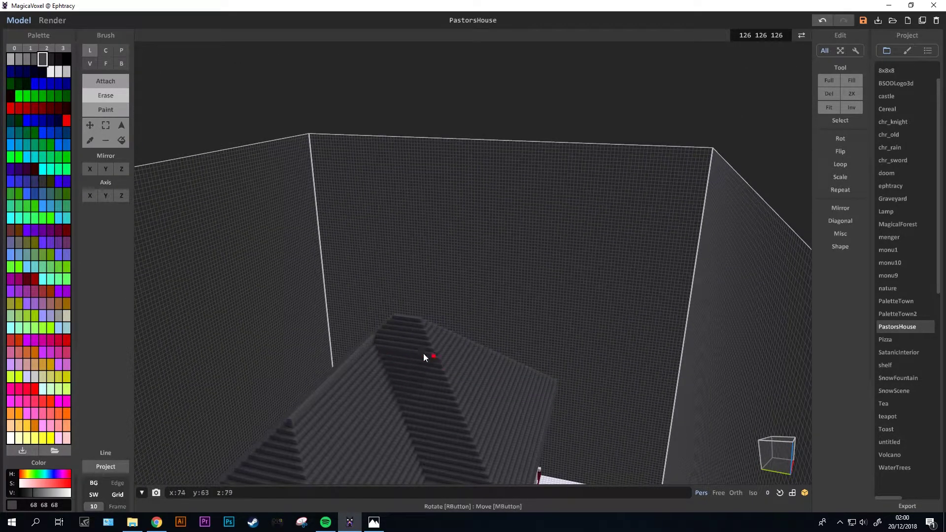
mouse_move(424, 353)
right_down()
mouse_move(433, 329)
mouse_move(447, 328)
mouse_move(402, 383)
mouse_move(451, 424)
right_up()
key(ctrl+z)
key(ctrl+y)
Preview the rendered house from the side, then return to editing at the porch front.
key(Tab)
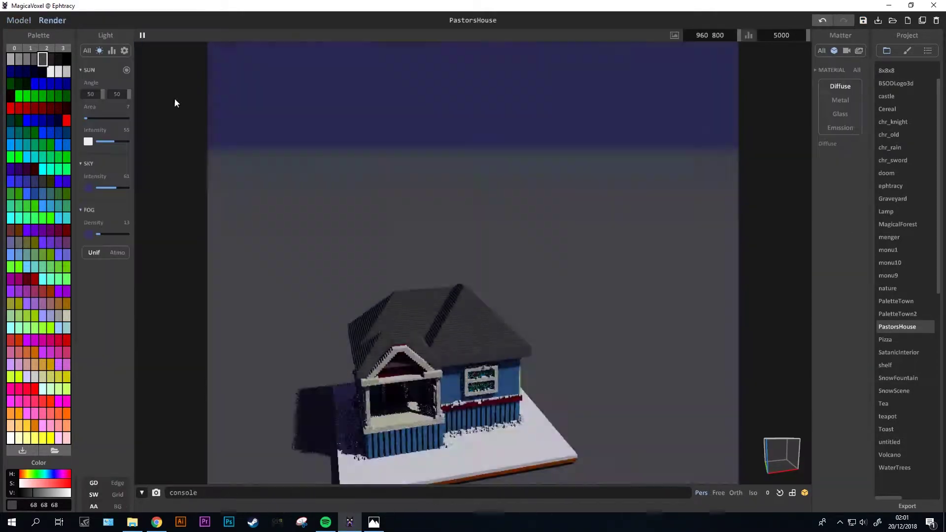
scroll(323, 345, down, 3)
right_drag(323, 345, 442, 264)
key(Tab)
scroll(331, 300, up, 5)
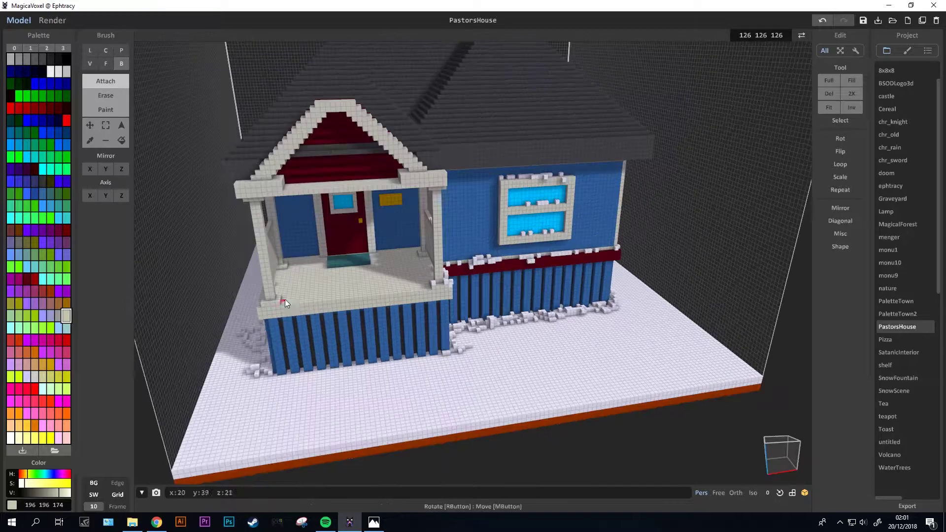
right_drag(284, 303, 408, 285)
scroll(244, 278, up, 3)
scroll(260, 368, up, 3)
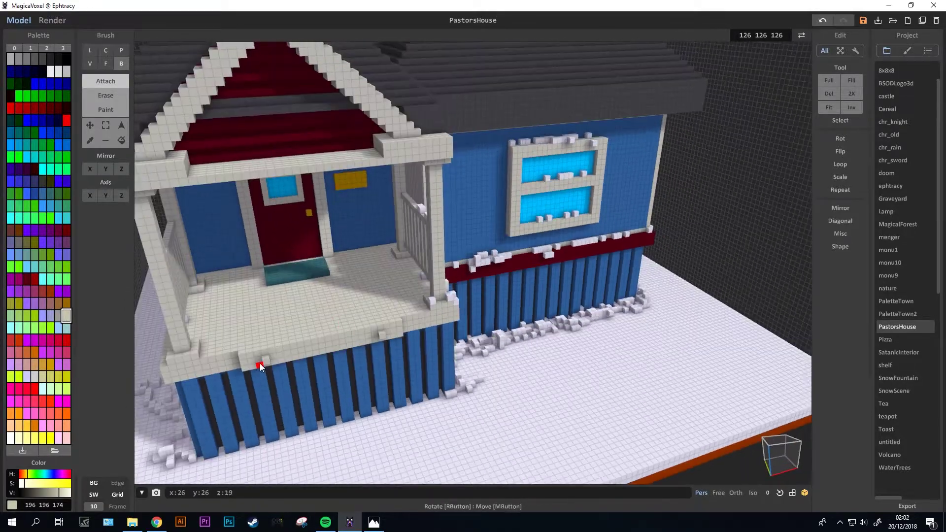
scroll(260, 368, down, 3)
Draw a line of white voxels beneath the porch edge to start the stairs.
key(f)
mouse_move(261, 368)
right_down()
mouse_move(575, 409)
mouse_move(325, 279)
right_up()
scroll(208, 275, up, 3)
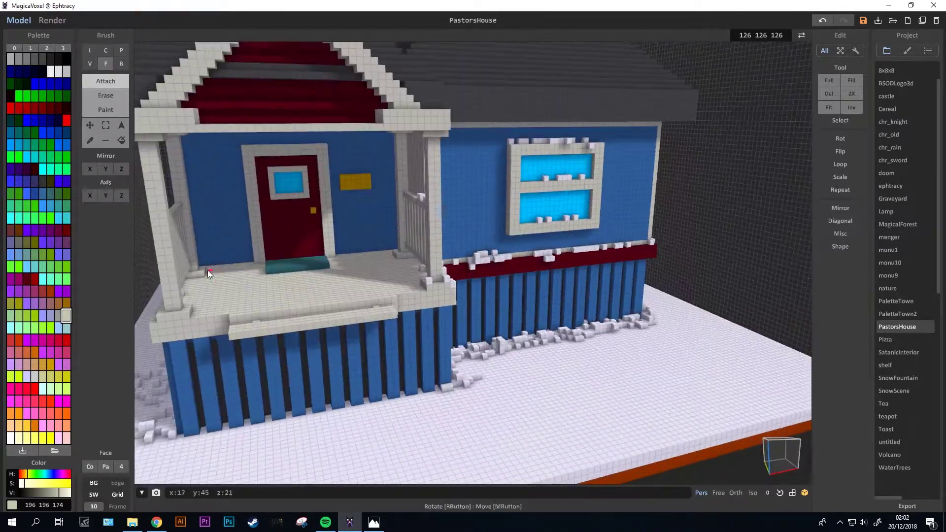
key(l)
mouse_move(208, 269)
right_down()
mouse_move(317, 415)
mouse_move(345, 185)
right_up()
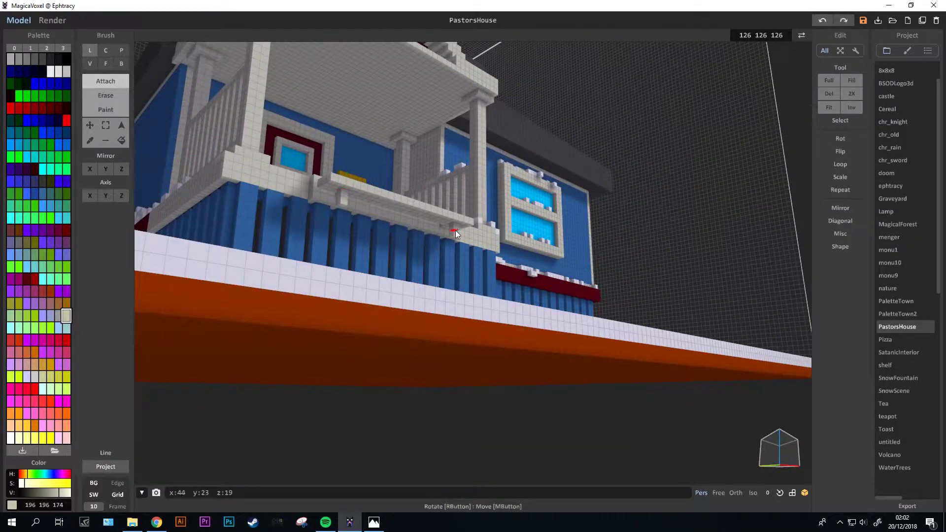
mouse_move(455, 230)
right_down()
mouse_move(260, 378)
mouse_move(228, 300)
right_up()
key(f)
scroll(317, 311, up, 3)
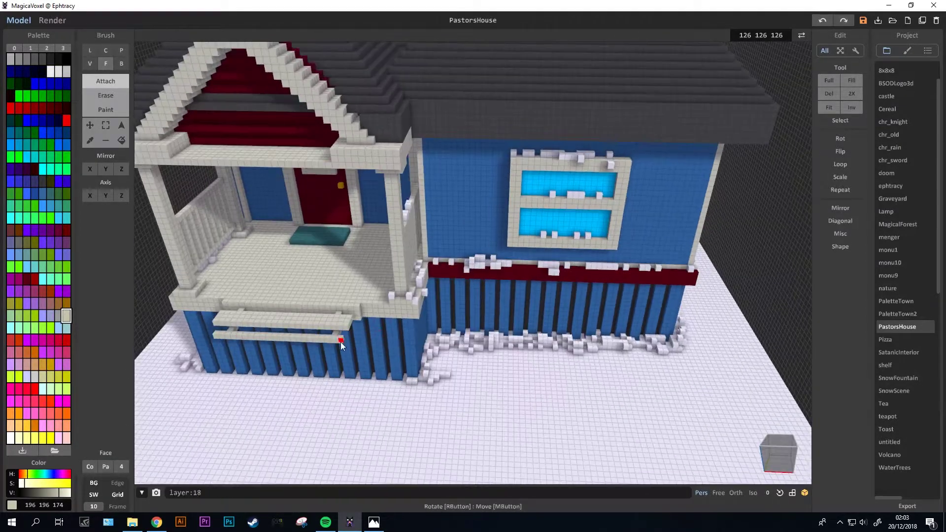
mouse_move(340, 345)
right_down()
mouse_move(230, 195)
mouse_move(454, 340)
right_up()
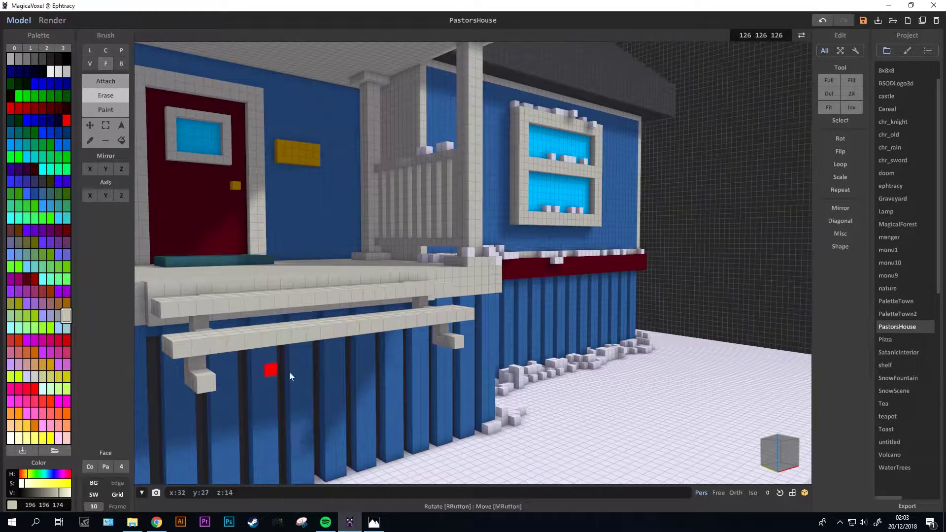
key(ctrl+z)
mouse_move(290, 376)
right_down()
mouse_move(202, 328)
mouse_move(561, 411)
right_up()
scroll(394, 296, down, 3)
scroll(334, 372, up, 3)
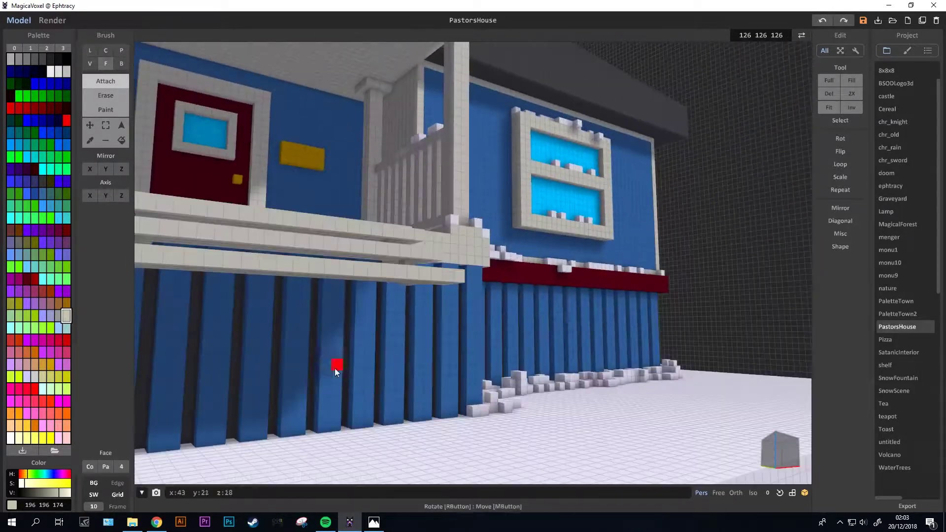
click(195, 139)
mouse_move(335, 369)
right_down()
mouse_move(195, 139)
mouse_move(401, 262)
mouse_move(108, 67)
right_up()
Inspect the porch underside and the model's base from low angles, choosing the Face brush.
key(l)
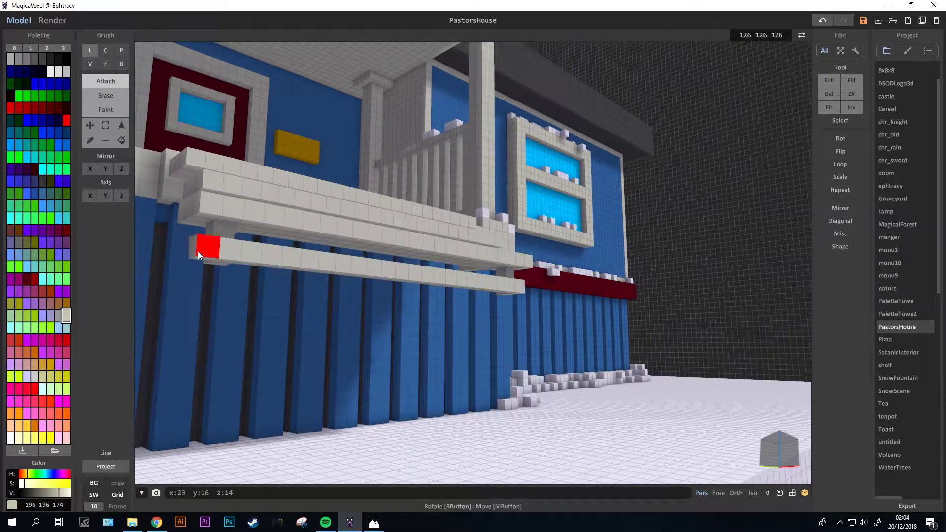
scroll(229, 301, down, 3)
mouse_move(228, 301)
right_down()
mouse_move(171, 453)
mouse_move(231, 230)
mouse_move(110, 63)
mouse_move(414, 136)
mouse_move(314, 294)
right_up()
scroll(171, 452, up, 3)
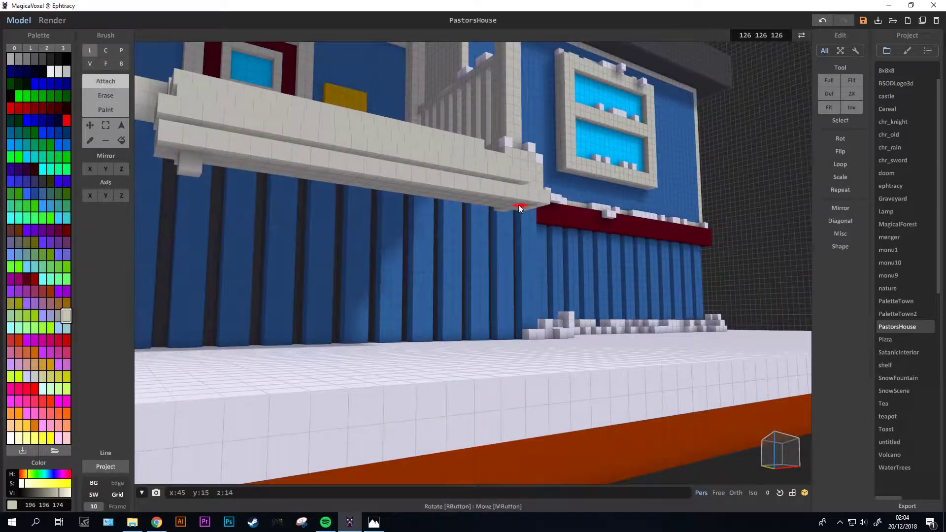
scroll(520, 208, down, 3)
mouse_move(519, 208)
right_down()
mouse_move(458, 312)
mouse_move(542, 320)
mouse_move(424, 339)
mouse_move(231, 290)
right_up()
scroll(424, 339, up, 3)
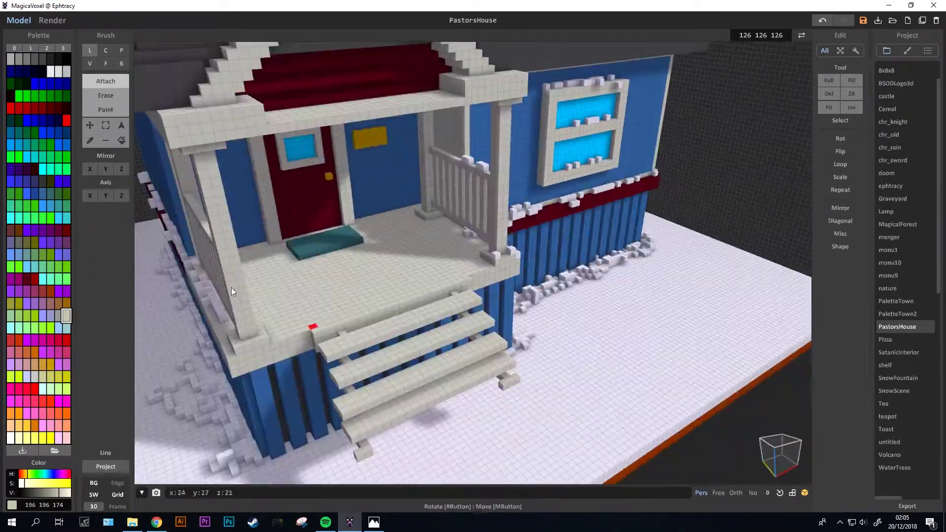
scroll(232, 292, down, 3)
right_drag(422, 434, 306, 163)
scroll(578, 219, up, 3)
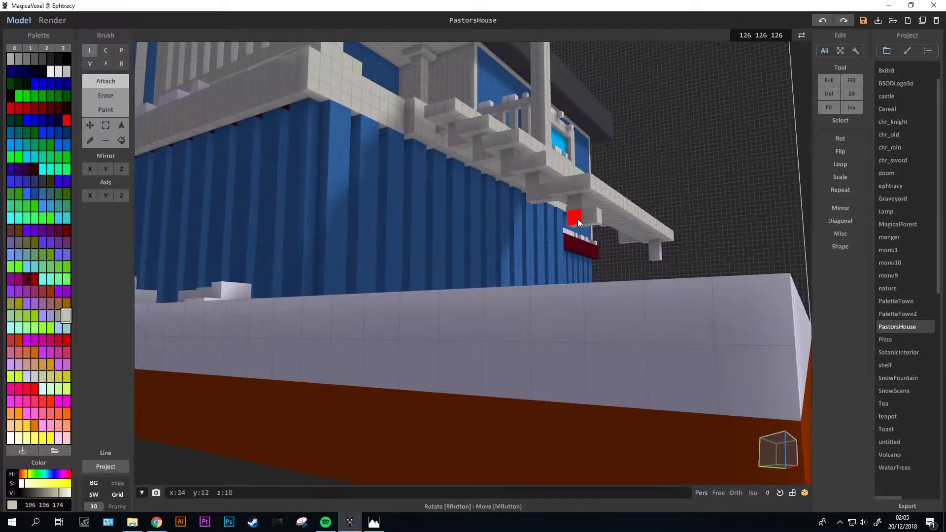
mouse_move(577, 219)
right_down()
mouse_move(370, 306)
mouse_move(394, 143)
right_up()
scroll(388, 296, up, 3)
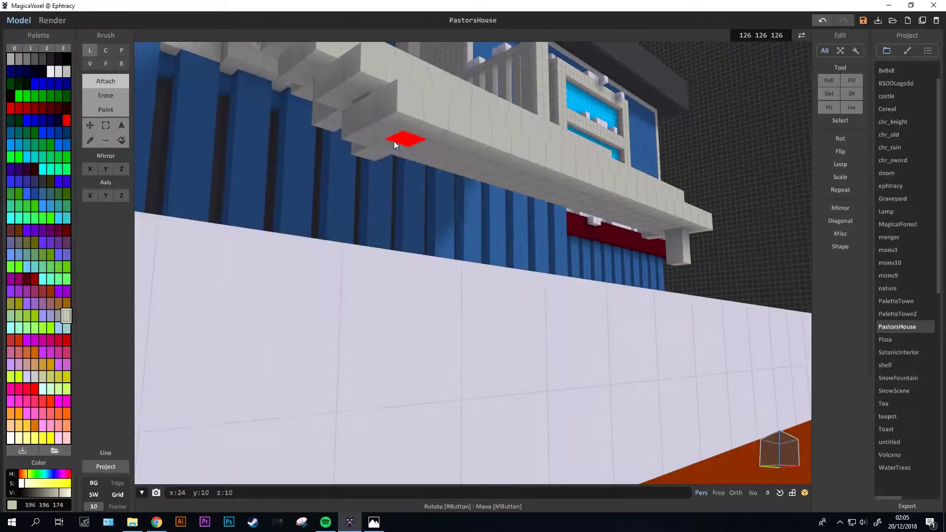
scroll(393, 144, down, 3)
click(105, 63)
mouse_move(345, 246)
right_down()
mouse_move(216, 198)
mouse_move(168, 148)
mouse_move(524, 256)
mouse_move(447, 353)
right_up()
scroll(331, 295, up, 3)
scroll(331, 296, down, 3)
Switch between Line and Face brushes while moving in close to the blue wall and stairs.
key(l)
scroll(524, 257, down, 3)
scroll(443, 379, up, 2)
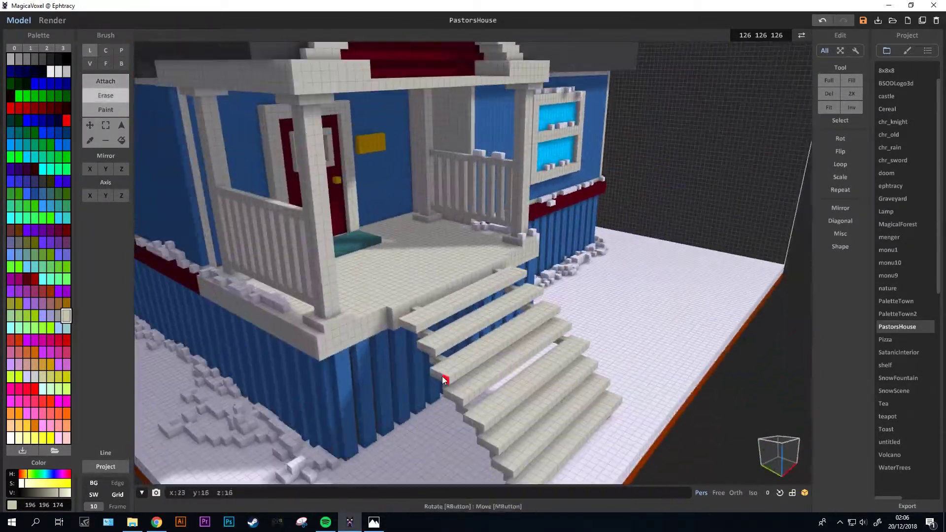
key(f)
mouse_move(486, 448)
right_down()
mouse_move(454, 338)
mouse_move(330, 301)
right_up()
scroll(568, 326, up, 3)
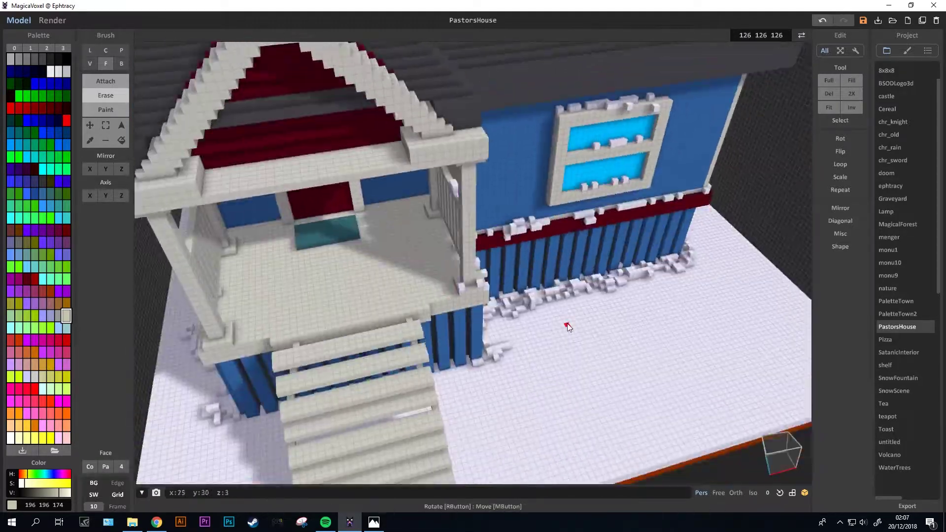
scroll(568, 325, down, 3)
mouse_move(568, 326)
right_down()
mouse_move(437, 365)
mouse_move(318, 337)
right_up()
key(l)
scroll(453, 375, up, 3)
mouse_move(302, 395)
right_down()
mouse_move(452, 375)
mouse_move(412, 381)
mouse_move(349, 224)
right_up()
scroll(455, 376, down, 3)
scroll(349, 224, up, 3)
Add another white step to the stairs, then undo to restore the snowy base.
key(ctrl+z)
scroll(638, 358, up, 3)
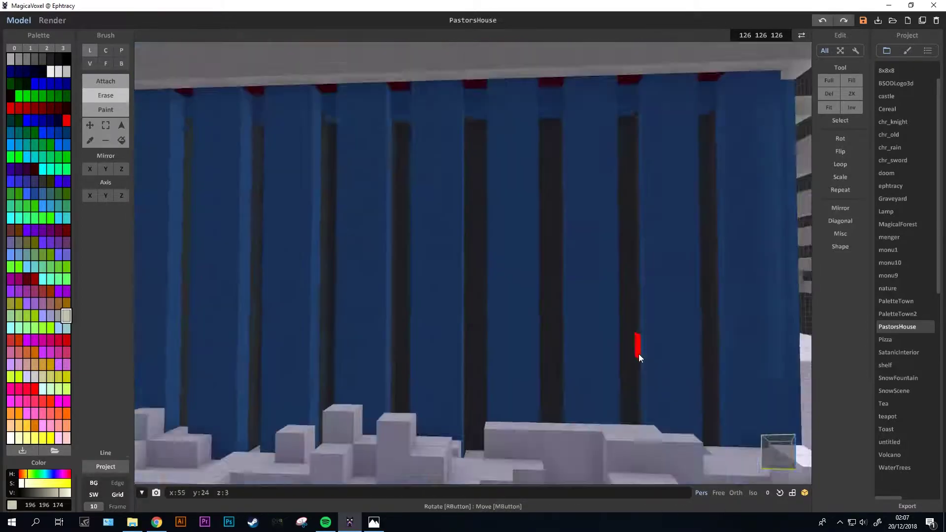
scroll(639, 354, down, 3)
mouse_move(639, 355)
right_down()
mouse_move(451, 226)
mouse_move(461, 271)
mouse_move(564, 138)
mouse_move(472, 185)
right_up()
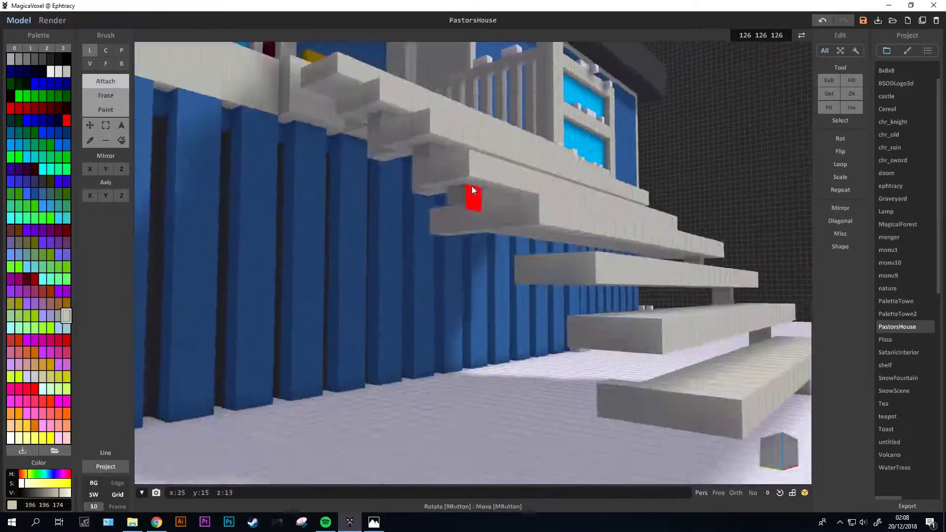
scroll(472, 185, down, 3)
right_drag(554, 247, 407, 411)
scroll(407, 412, up, 3)
mouse_move(501, 199)
right_down()
mouse_move(595, 220)
mouse_move(526, 270)
mouse_move(653, 266)
mouse_move(693, 309)
mouse_move(237, 242)
mouse_move(527, 285)
mouse_move(554, 303)
mouse_move(471, 215)
mouse_move(377, 305)
mouse_move(545, 291)
mouse_move(486, 159)
mouse_move(280, 170)
right_up()
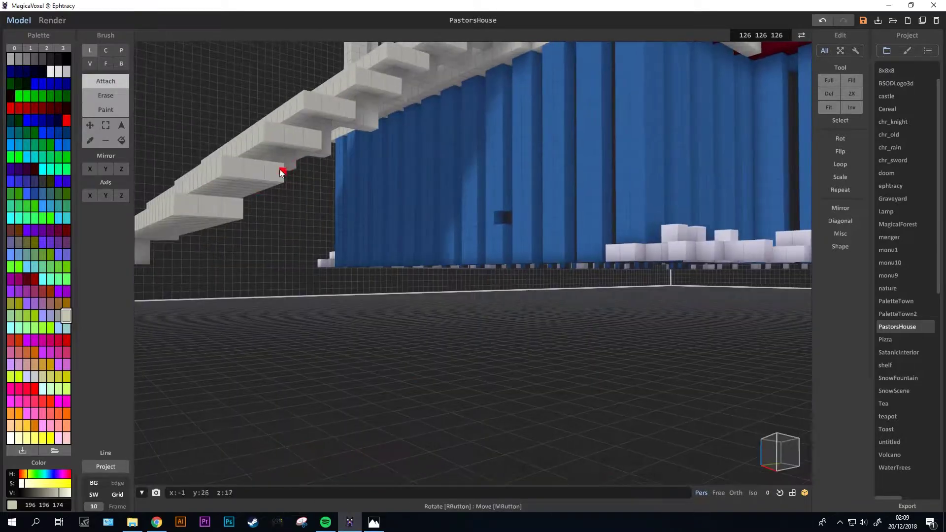
key(ctrl+z)
Place snow voxels near the stairs and on the porch roof gable and main roof.
mouse_move(211, 231)
right_down()
mouse_move(247, 275)
mouse_move(365, 326)
right_up()
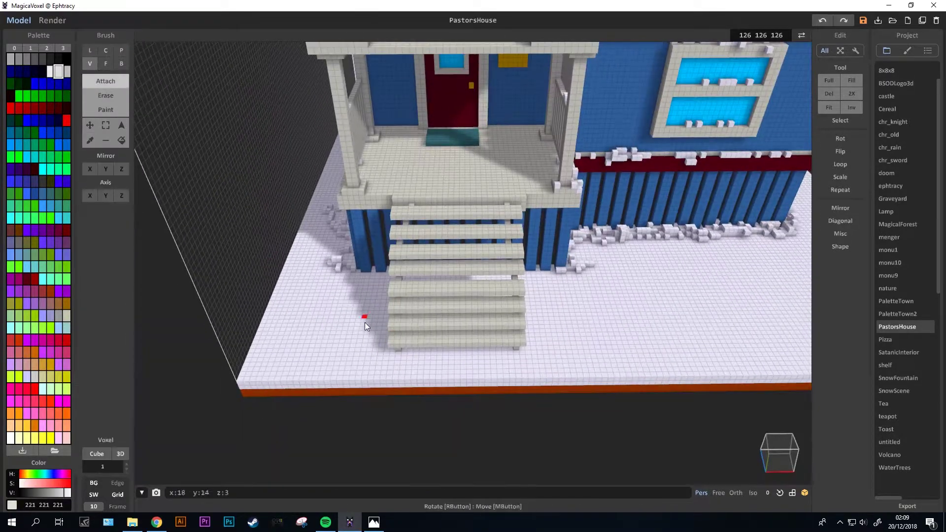
click(366, 326)
mouse_move(391, 191)
right_down()
mouse_move(338, 98)
mouse_move(306, 86)
mouse_move(445, 141)
right_up()
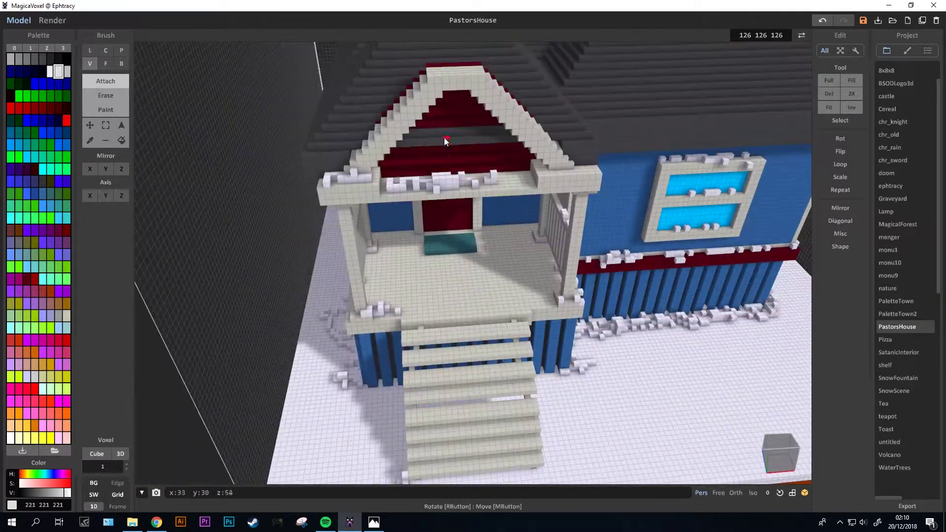
click(445, 141)
mouse_move(501, 159)
right_down()
mouse_move(537, 91)
mouse_move(513, 102)
right_up()
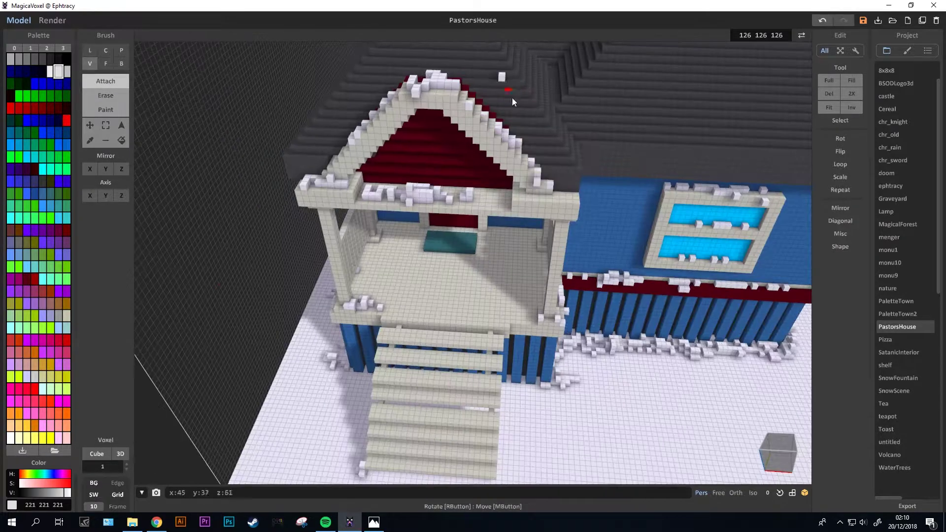
mouse_move(542, 290)
right_down()
mouse_move(475, 263)
mouse_move(456, 316)
right_up()
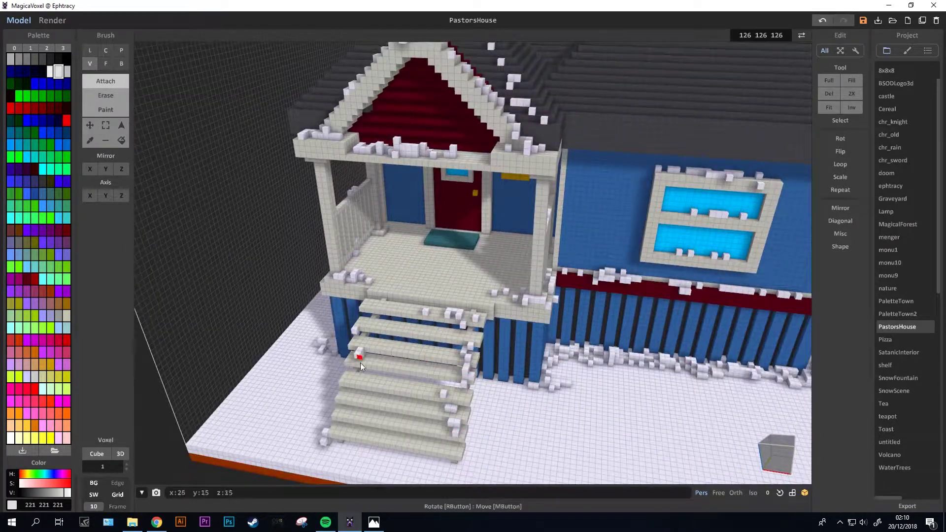
mouse_move(359, 363)
right_down()
mouse_move(397, 286)
mouse_move(422, 398)
mouse_move(566, 408)
mouse_move(268, 246)
mouse_move(427, 179)
mouse_move(506, 243)
right_up()
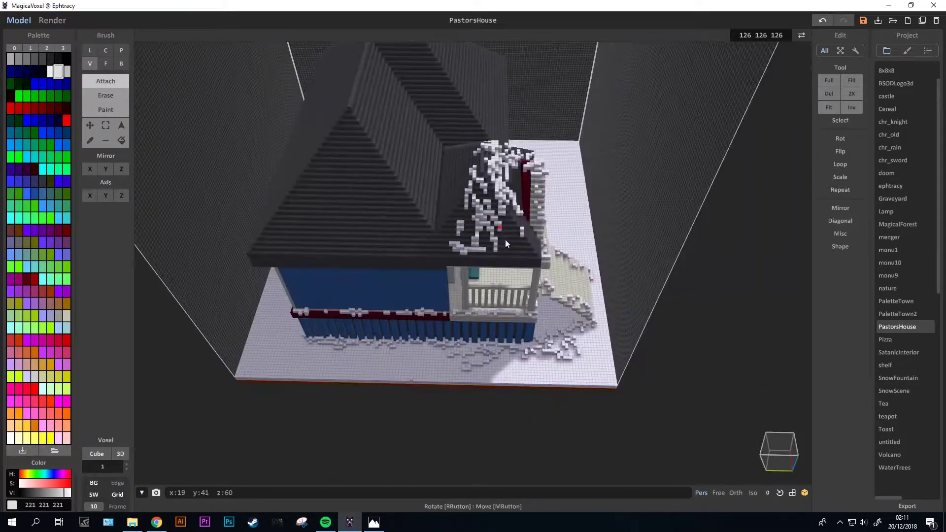
Paint snow scribbles on the ground in front and check the snowy roof from above.
mouse_move(383, 210)
right_down()
mouse_move(531, 220)
mouse_move(492, 97)
mouse_move(571, 118)
mouse_move(358, 282)
mouse_move(455, 269)
mouse_move(458, 326)
mouse_move(252, 364)
mouse_move(654, 190)
mouse_move(528, 76)
mouse_move(567, 355)
right_up()
mouse_move(567, 355)
mouse_down()
mouse_move(700, 380)
mouse_move(638, 347)
mouse_up()
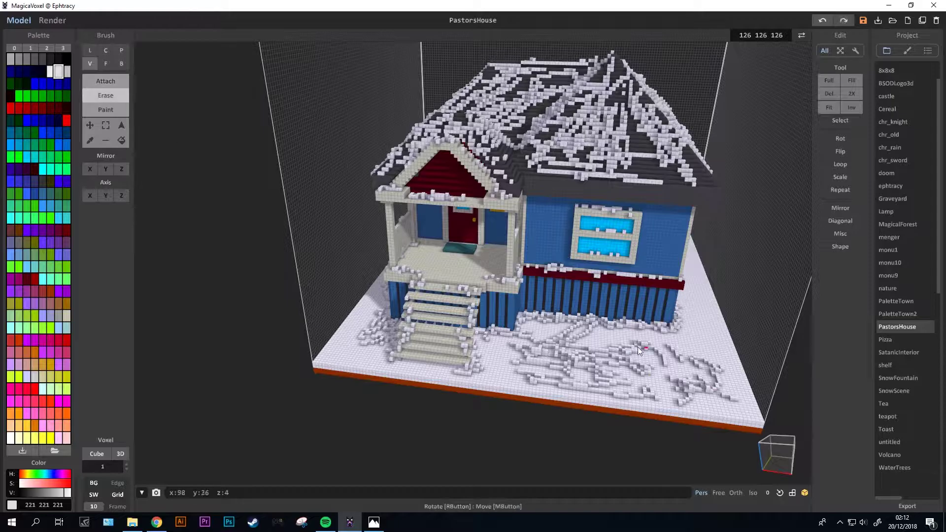
mouse_move(638, 346)
right_down()
mouse_move(469, 351)
mouse_move(457, 422)
mouse_move(366, 430)
right_up()
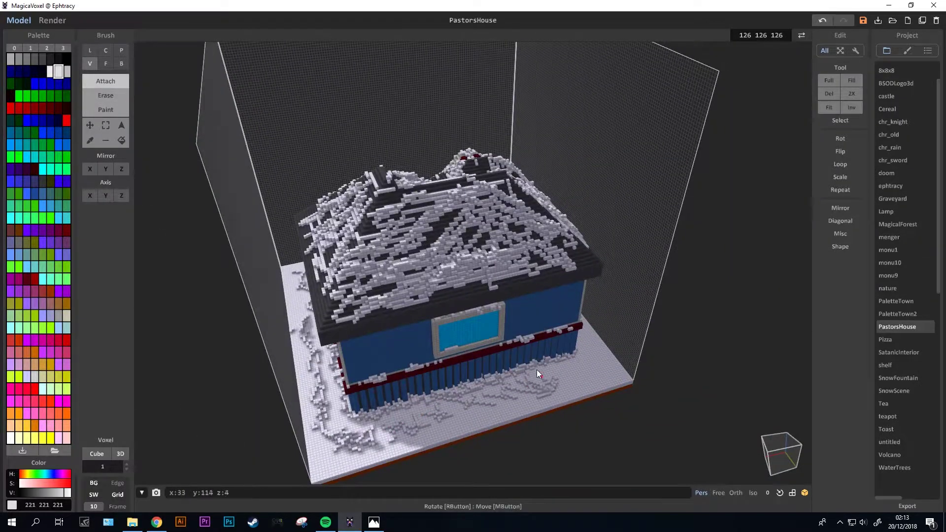
mouse_move(537, 369)
right_down()
mouse_move(478, 329)
mouse_move(608, 223)
mouse_move(410, 139)
mouse_move(508, 153)
mouse_move(534, 145)
mouse_move(311, 163)
right_up()
scroll(410, 140, down, 3)
scroll(508, 153, up, 5)
mouse_move(538, 134)
right_down()
mouse_move(218, 143)
mouse_move(563, 170)
mouse_move(554, 129)
mouse_move(734, 99)
mouse_move(204, 137)
right_up()
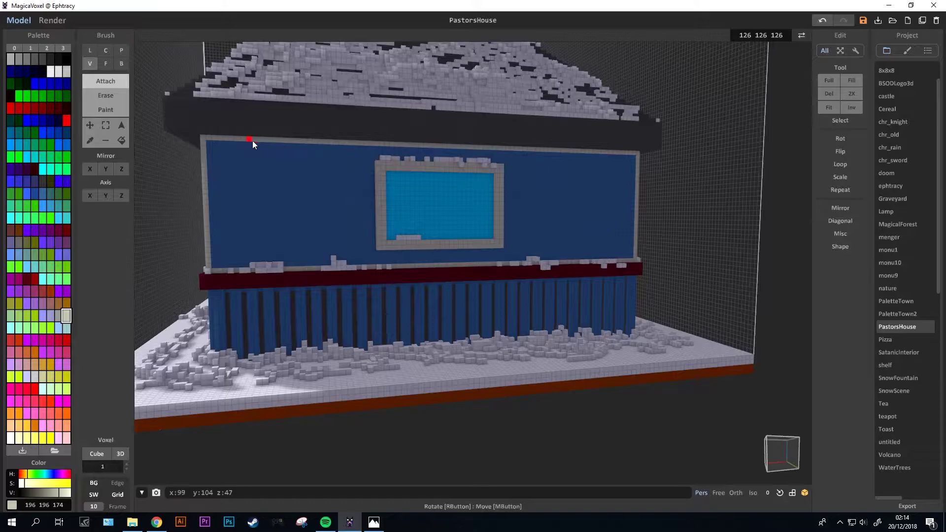
mouse_move(600, 150)
right_down()
mouse_move(429, 165)
mouse_move(232, 95)
mouse_move(627, 133)
mouse_move(200, 349)
mouse_move(464, 334)
mouse_move(569, 218)
mouse_move(545, 269)
mouse_move(616, 246)
right_up()
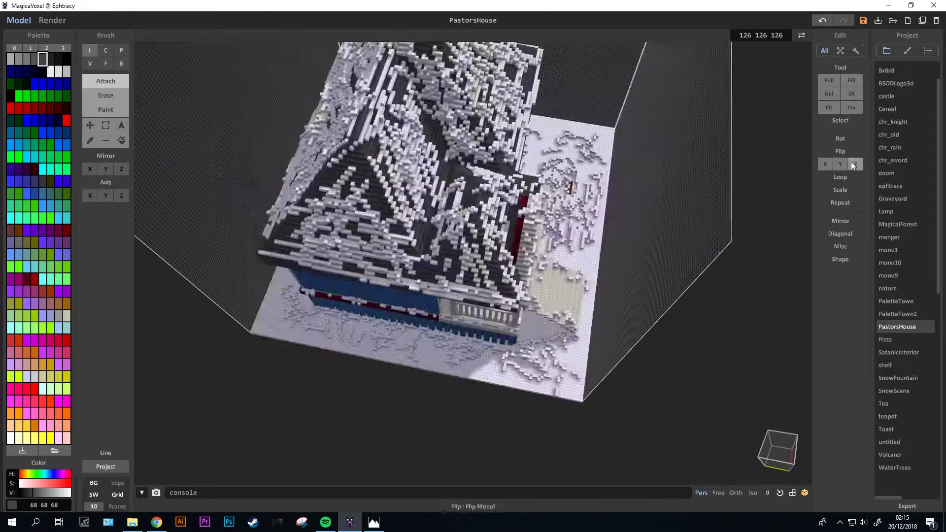
In the render view, switch the light grey snow material from glass to Metal.
key(Tab)
click(614, 236)
click(841, 114)
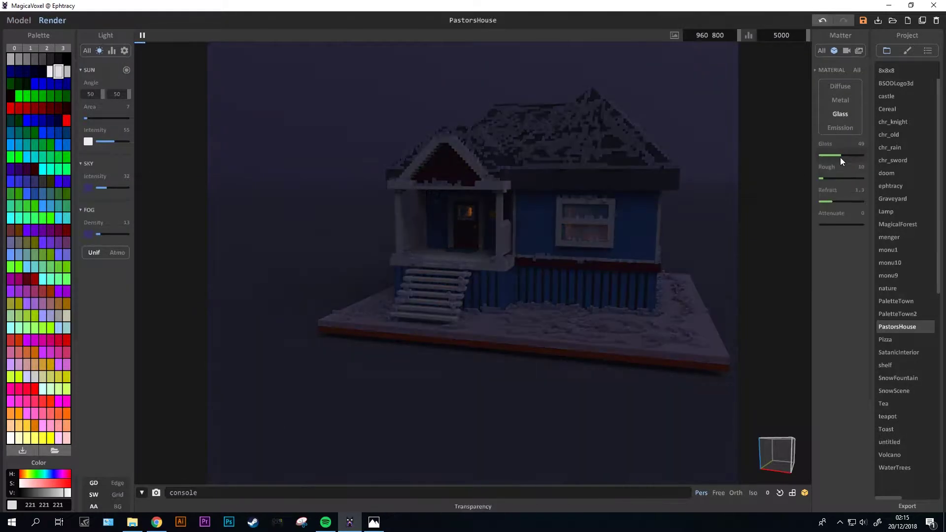
click(842, 101)
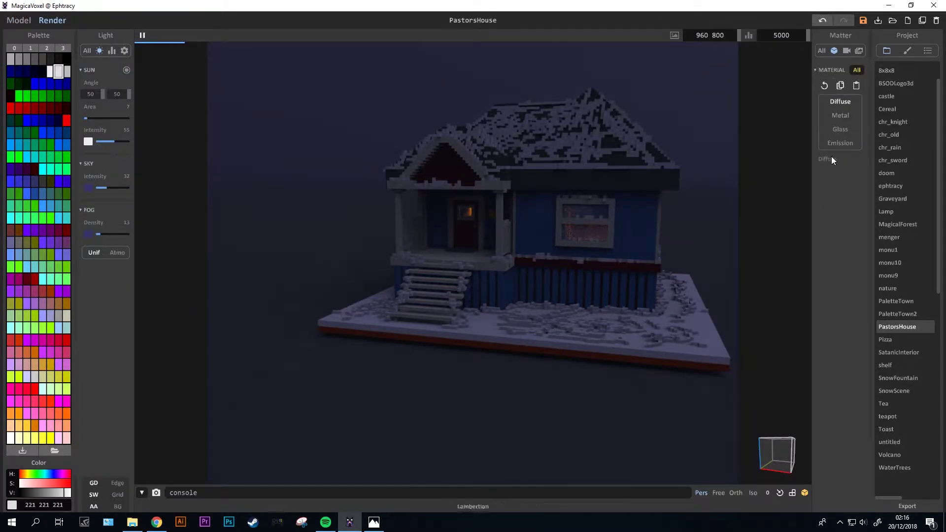
mouse_move(235, 191)
right_down()
mouse_move(496, 184)
mouse_move(626, 238)
mouse_move(586, 191)
right_up()
Brighten the sunlight and orbit around the whole house before returning to the render.
drag(114, 141, 109, 118)
key(Tab)
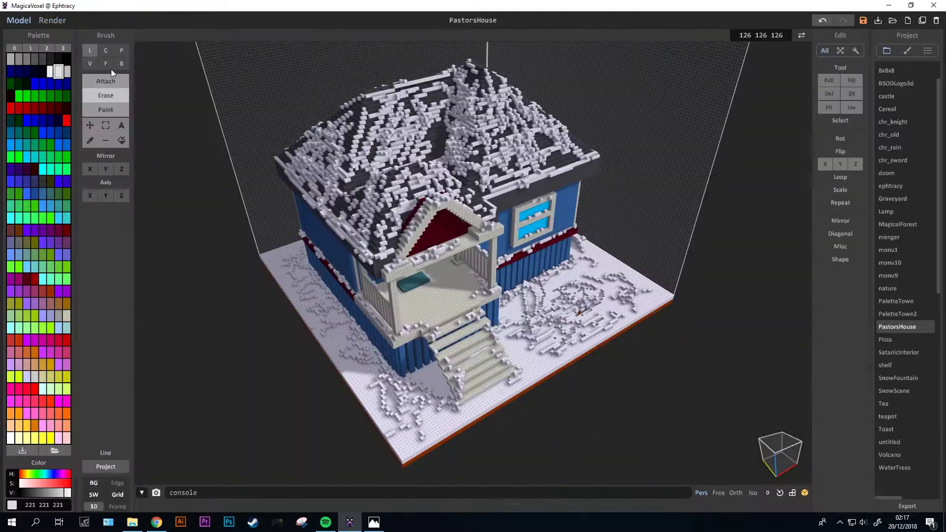
scroll(264, 195, up, 10)
scroll(280, 197, down, 10)
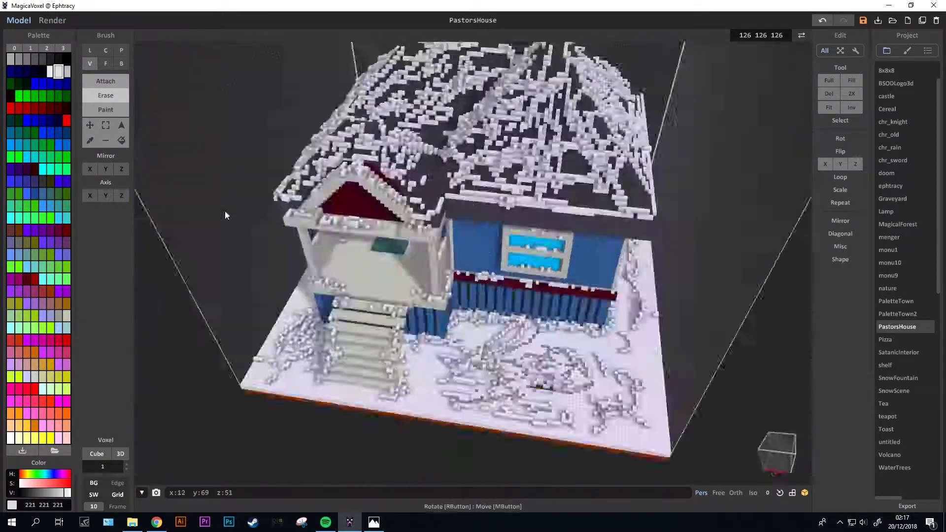
right_drag(225, 211, 316, 217)
key(Tab)
Raise the grey material's Metal and Specular values, strengthen the sun and thicken the fog.
drag(828, 170, 842, 171)
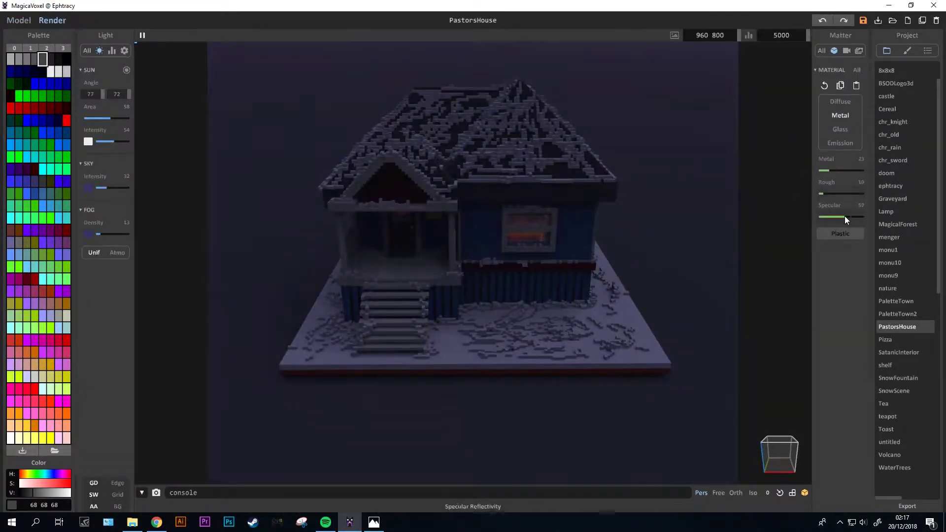
drag(845, 217, 858, 217)
drag(113, 141, 122, 142)
drag(98, 234, 108, 234)
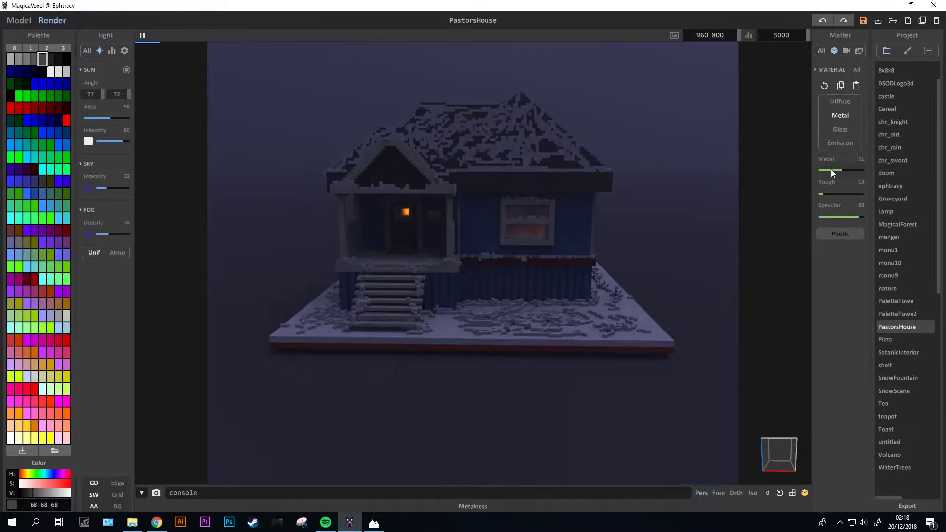
Tune the dusk lighting to sun intensity 74, sky intensity 60 and fog density 7.
drag(103, 188, 119, 188)
drag(109, 234, 99, 235)
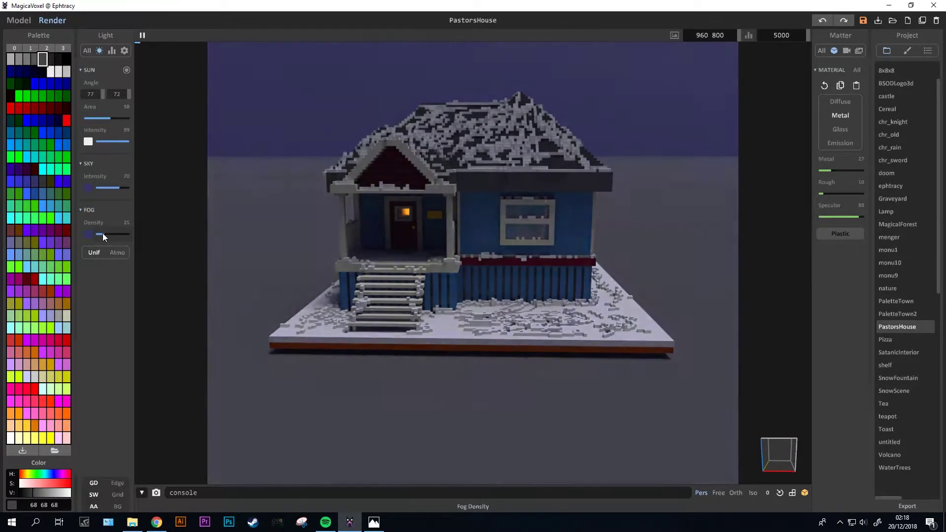
click(35, 181)
mouse_move(119, 188)
mouse_down()
mouse_move(130, 187)
mouse_move(117, 187)
mouse_up()
drag(129, 141, 118, 140)
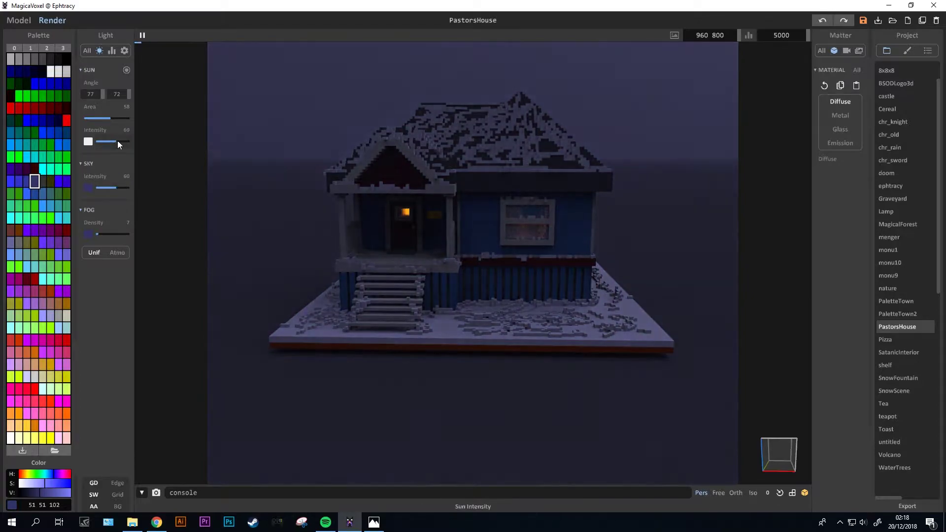
middle_drag(312, 100, 697, 260)
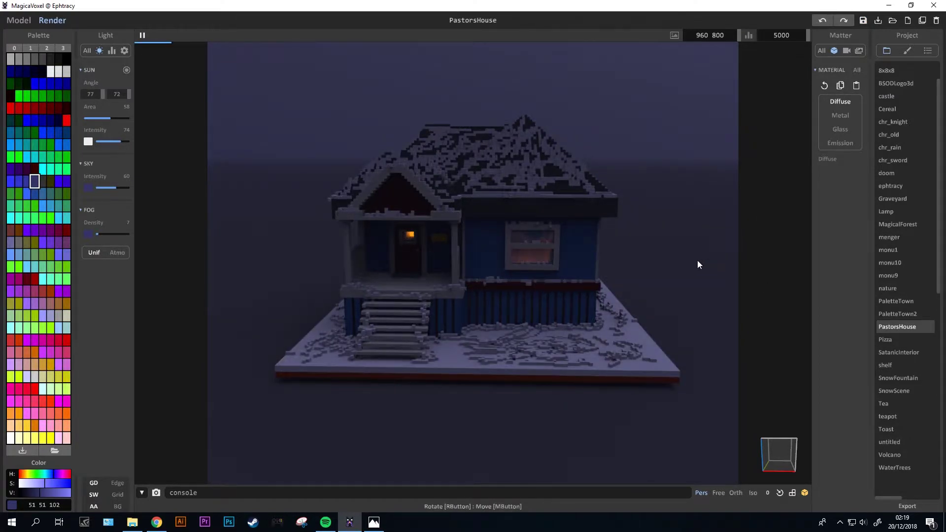